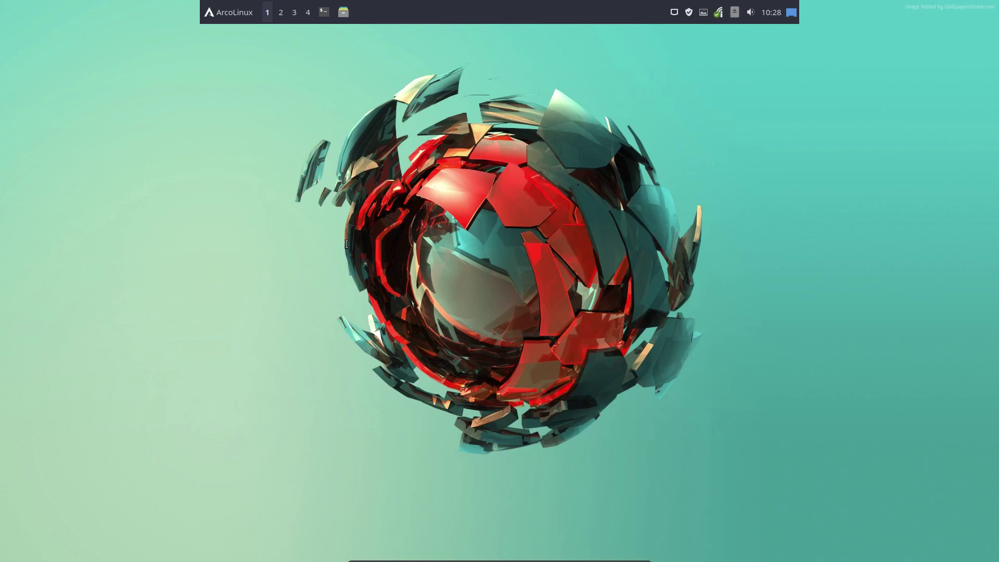
# Run neofetch in the drop-down terminal, hide it, and glance at the application menu
pyautogui.press('F12')
pyautogui.hotkey('ctrl', 'c')
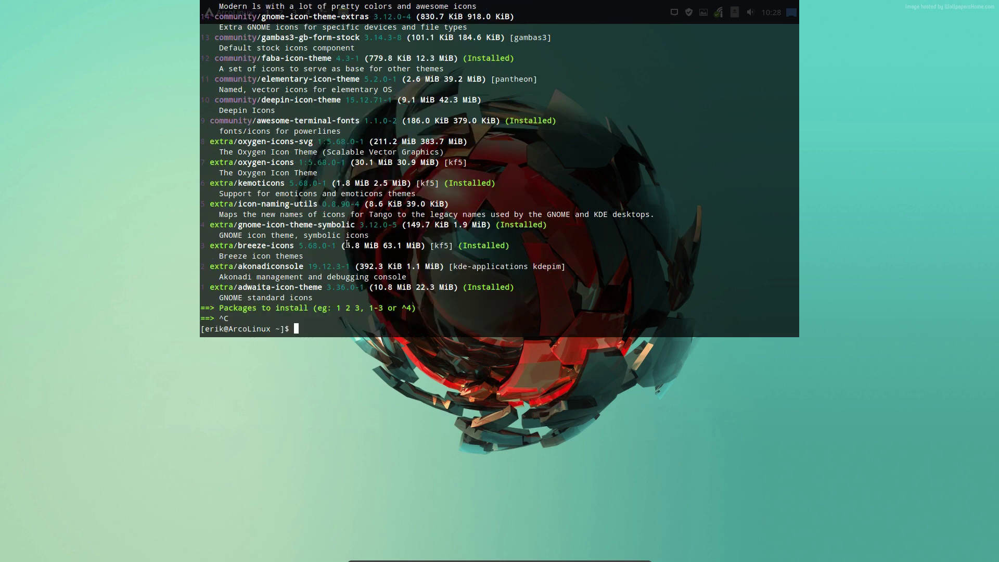
pyautogui.write('neofetc')
pyautogui.write('h')
pyautogui.press('Return')
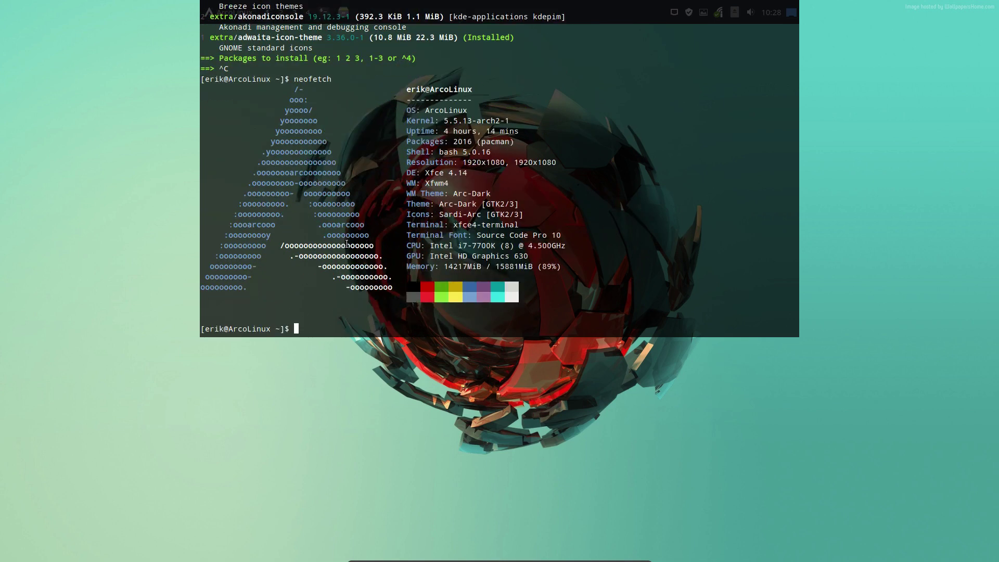
pyautogui.press('F12')
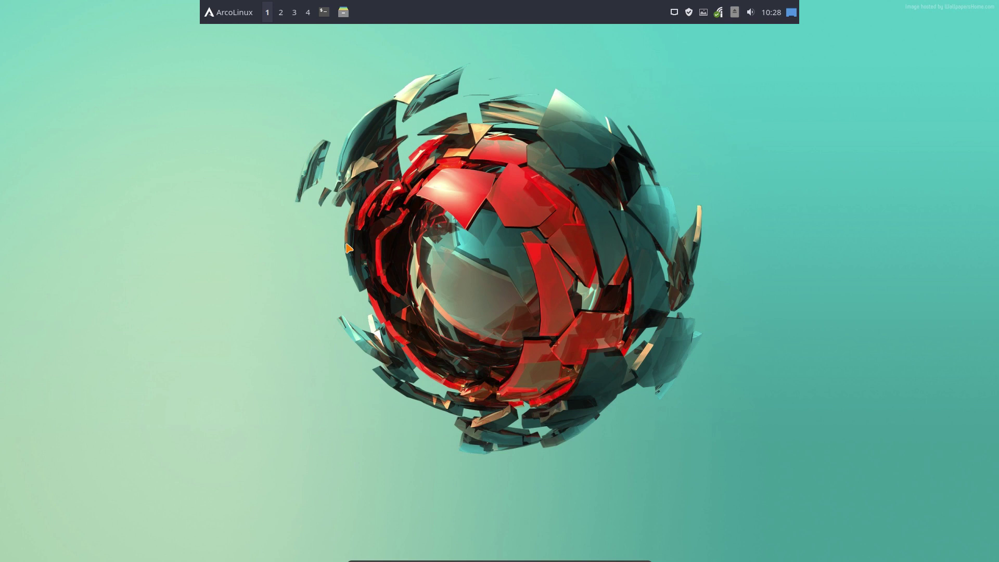
pyautogui.click(240, 9)
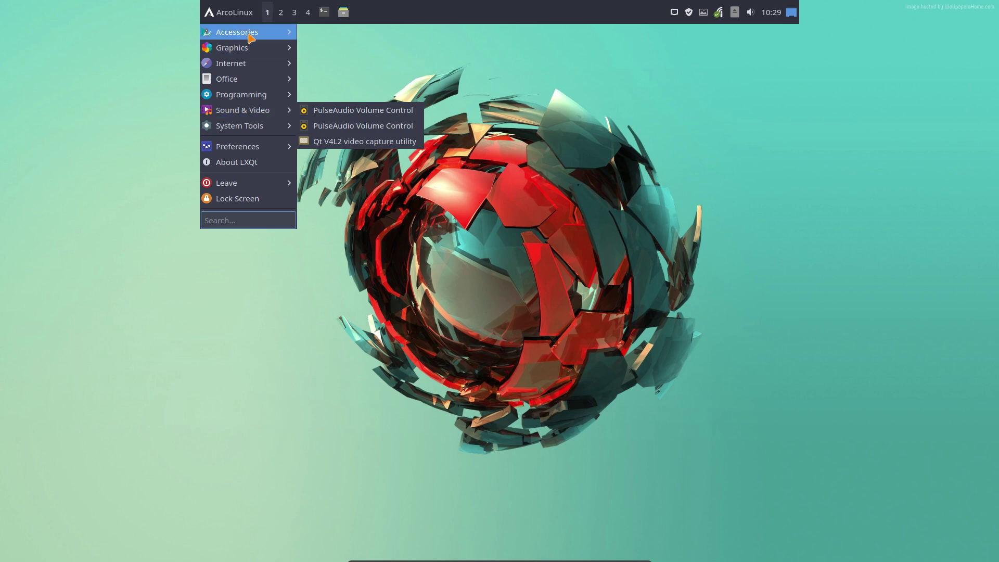
pyautogui.moveTo(237, 32)
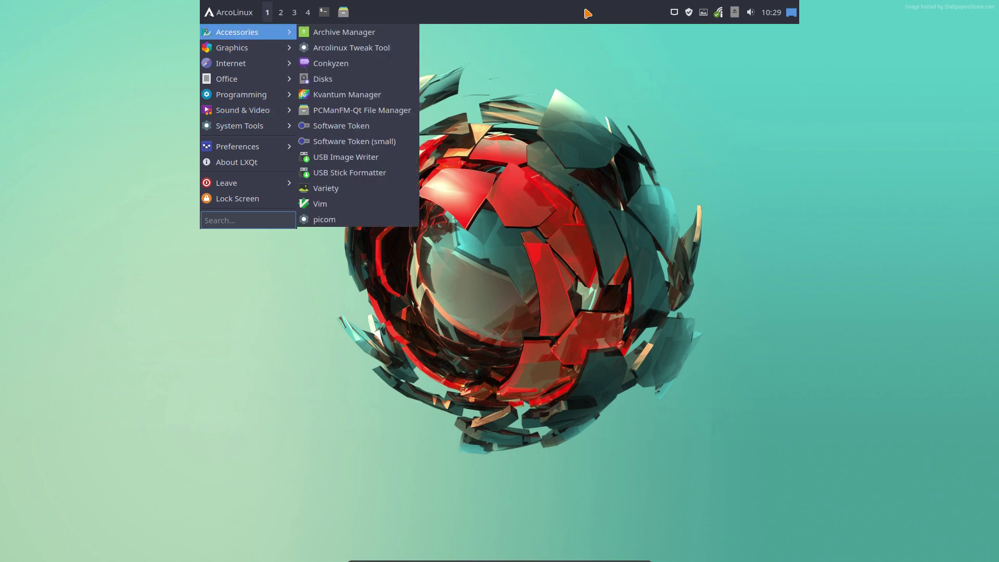
pyautogui.click(589, 13)
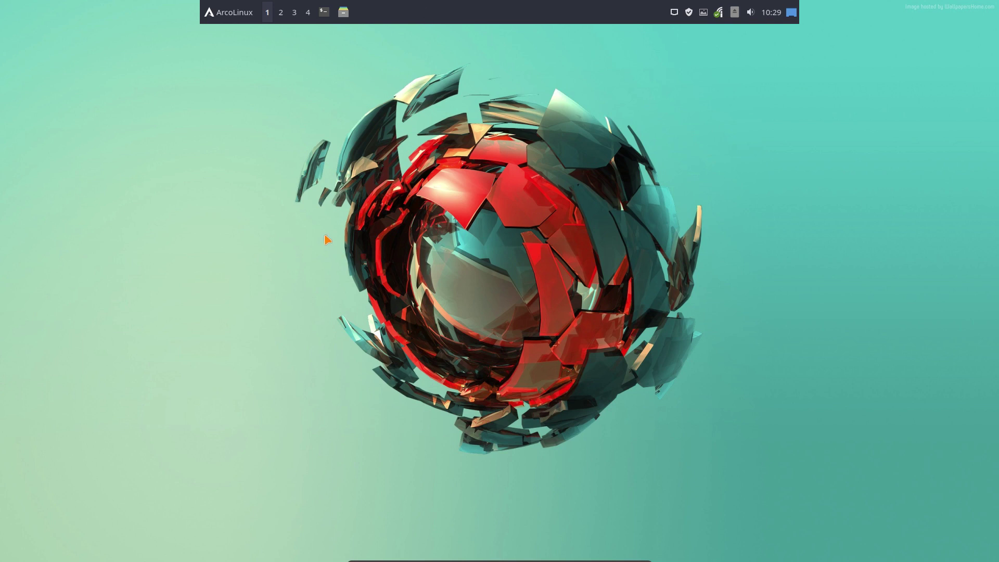
# Open a QTerminal window, compare it with urxvt, then close both terminals
pyautogui.hotkey('ctrl', 'alt', 't')
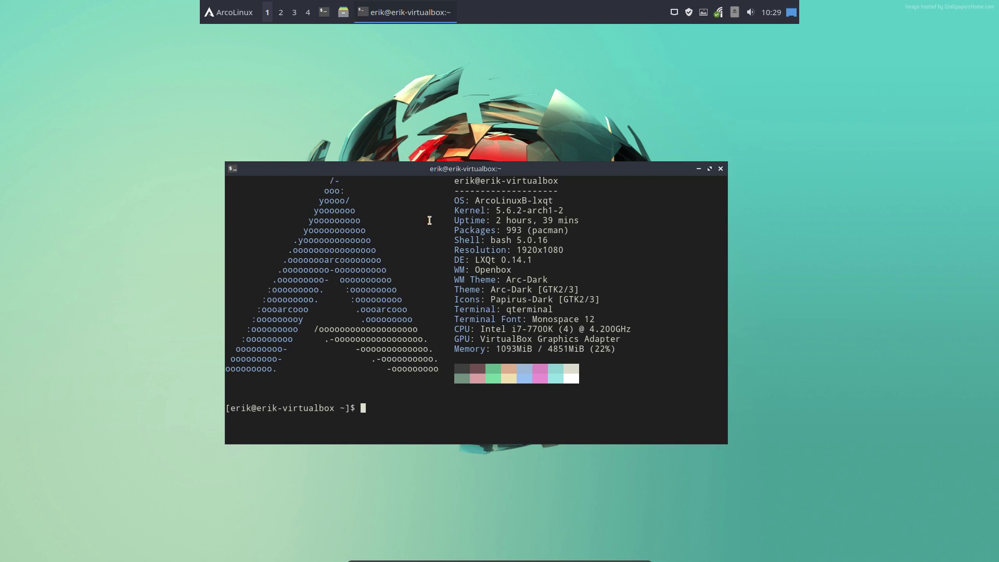
pyautogui.moveTo(507, 309); pyautogui.dragTo(551, 309)
pyautogui.press('super+t')
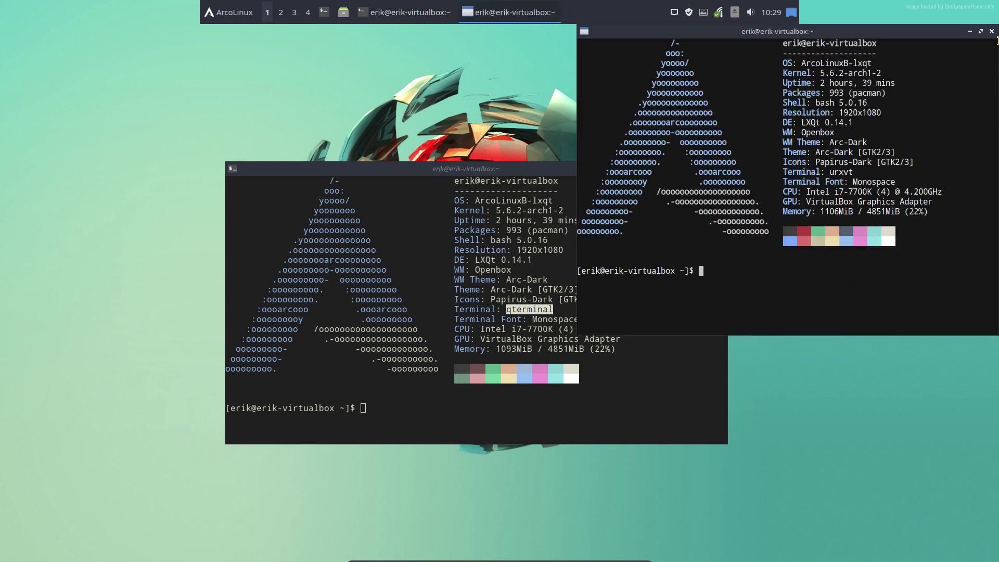
pyautogui.click(992, 32)
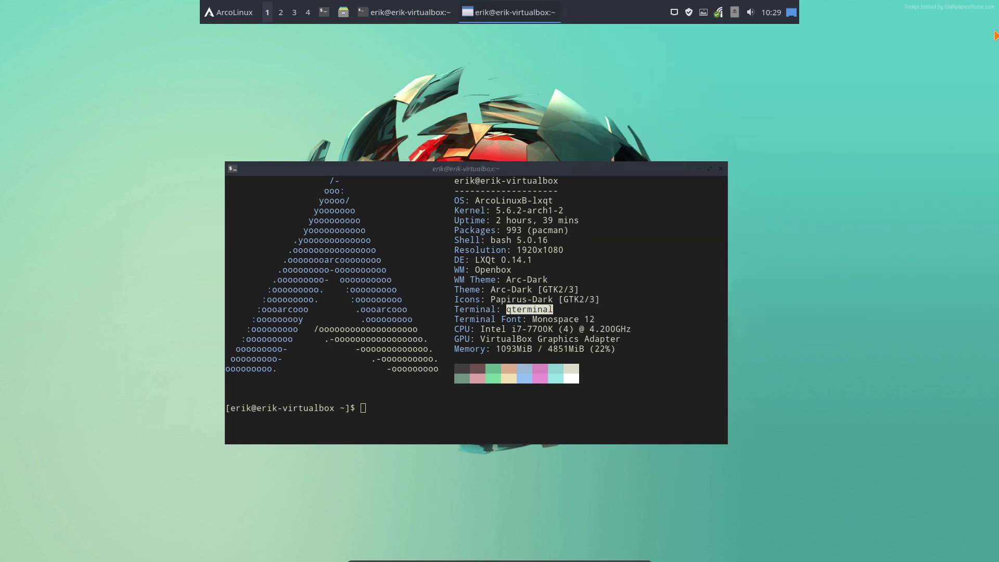
pyautogui.click(720, 169)
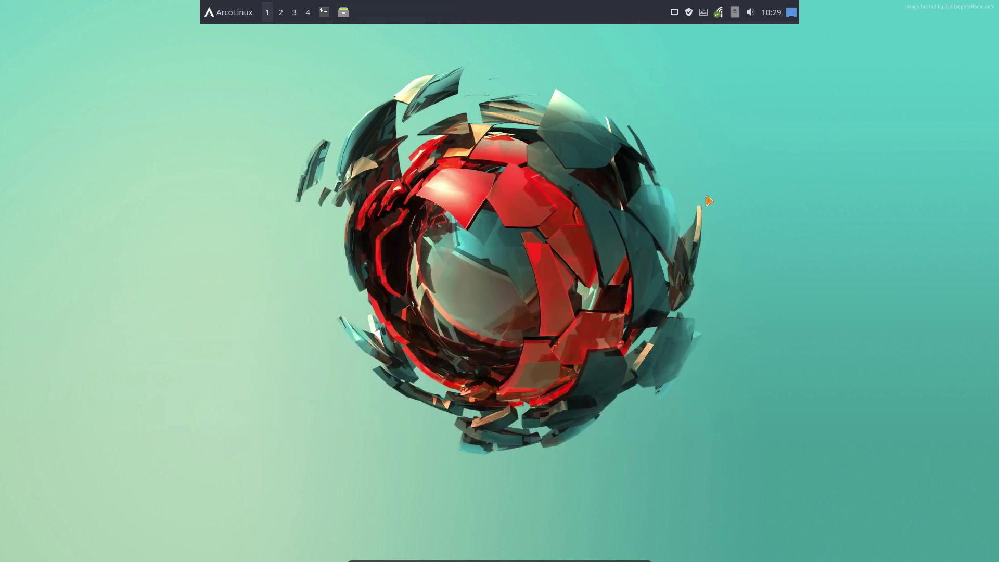
# Open the file manager on the home folder, close it, and reopen QTerminal
pyautogui.press('super+shift+Return')
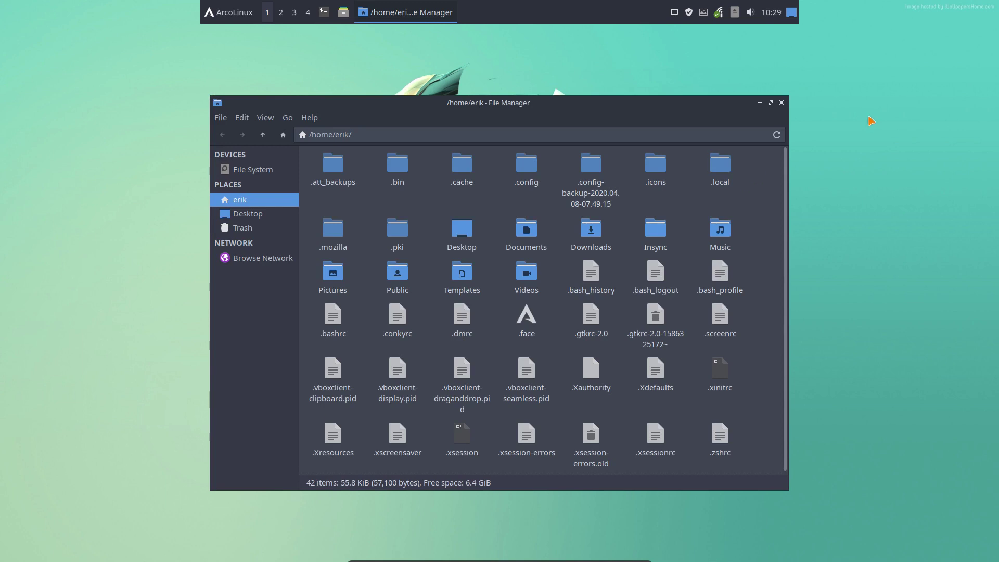
pyautogui.click(782, 104)
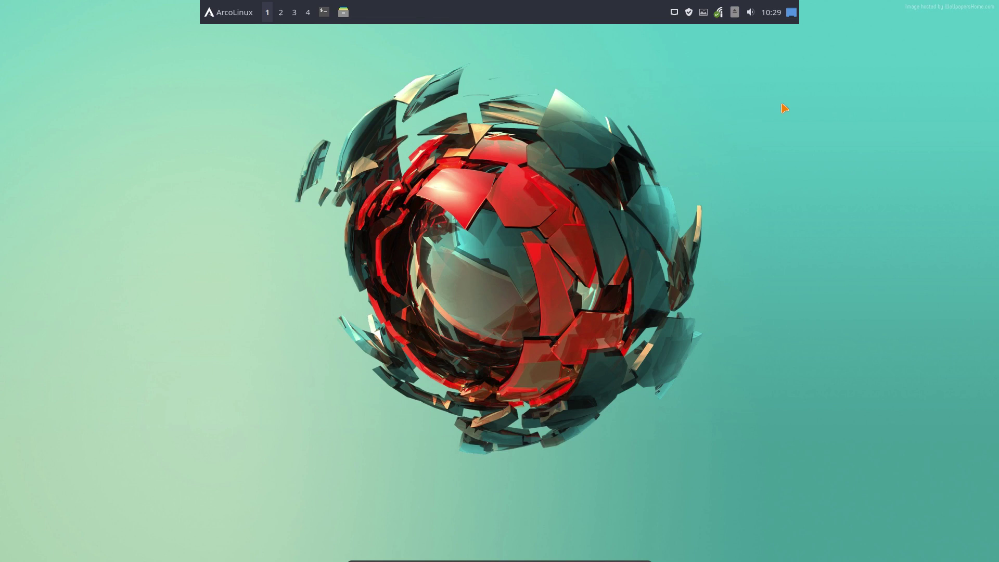
pyautogui.hotkey('ctrl', 'alt', 't')
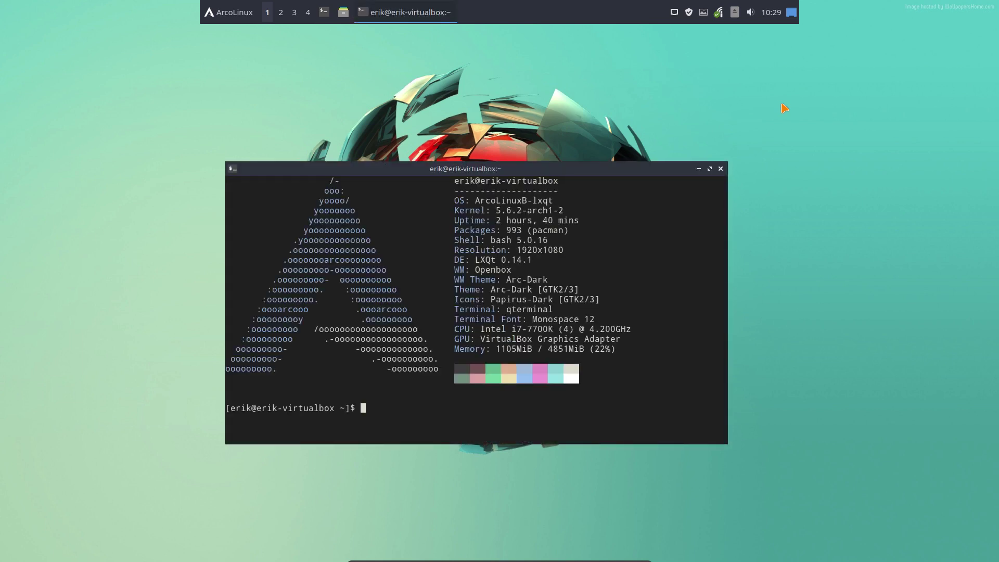
# Run 'sudo pacman -S plank' and enter the sudo password
pyautogui.write('sudo')
pyautogui.press('BackSpace')
pyautogui.press('BackSpace')
pyautogui.press('BackSpace')
pyautogui.press('BackSpace')
pyautogui.write('ud')
pyautogui.write('o pacman -')
pyautogui.write('S pl')
pyautogui.write('ank')
pyautogui.press('Return')
pyautogui.press('Return')
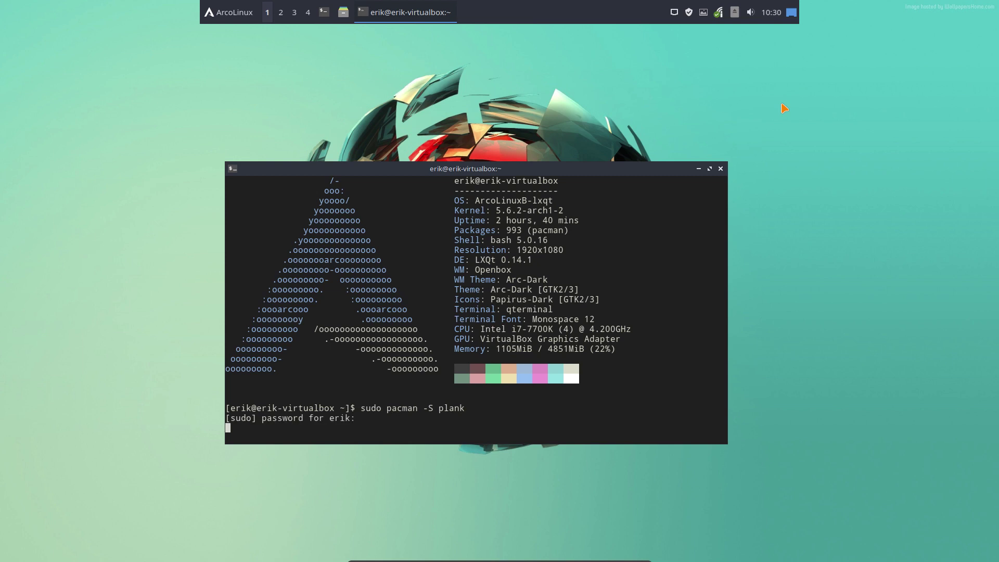
pyautogui.press('Return')
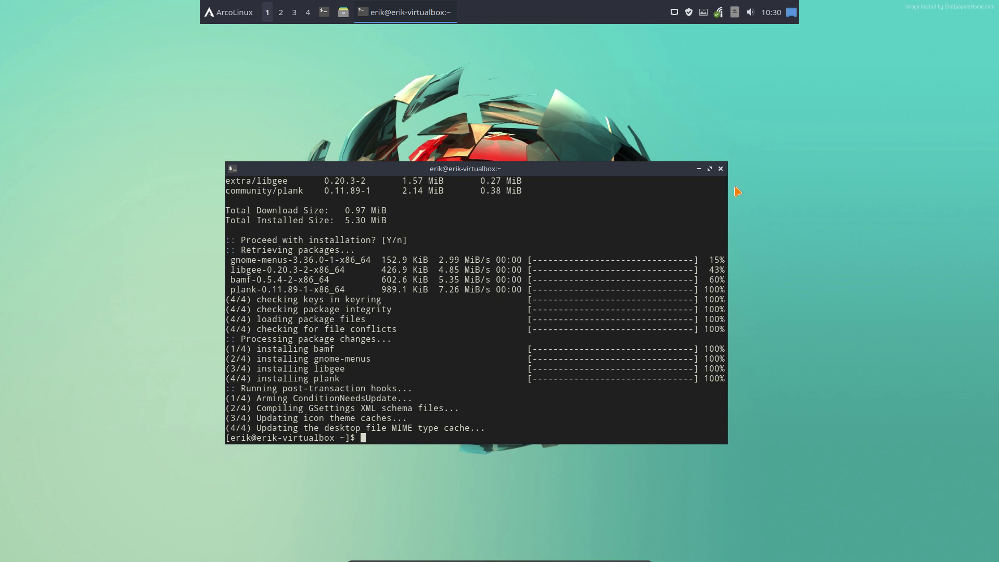
# Close the terminal and search the application menu for 'auto' and 'star' to find session settings
pyautogui.click(721, 168)
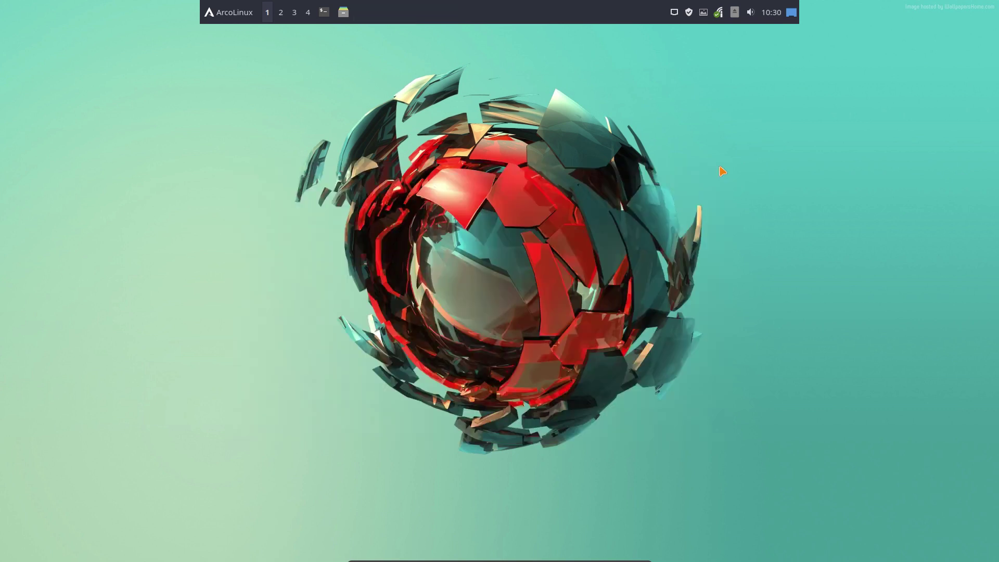
pyautogui.click(238, 18)
pyautogui.write('a')
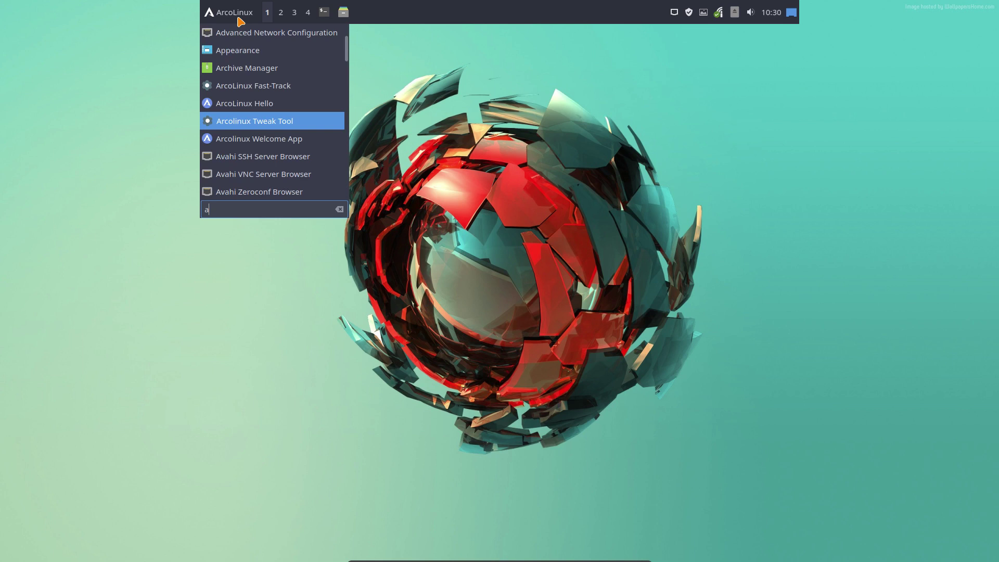
pyautogui.write('ut')
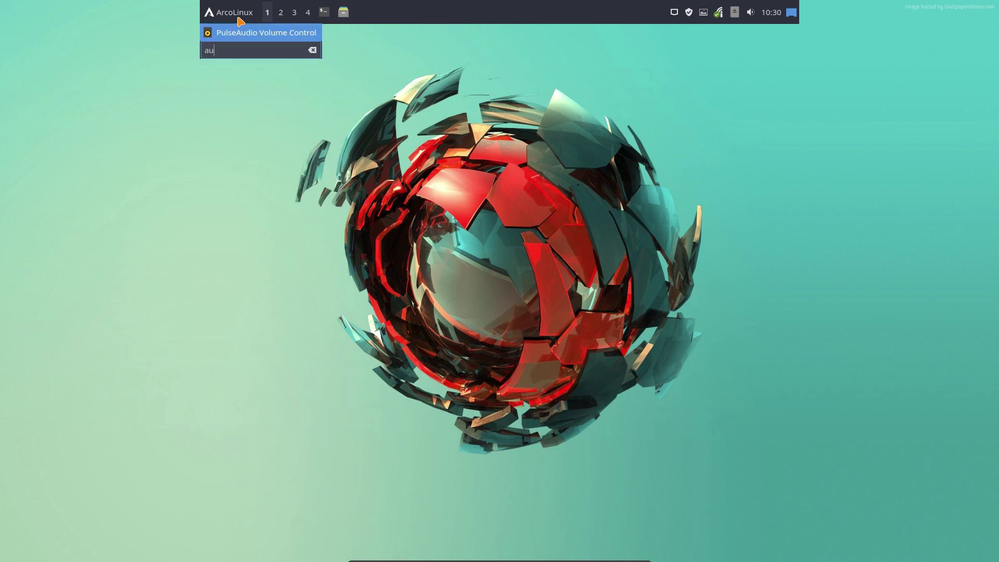
pyautogui.write('o')
pyautogui.press('BackSpace')
pyautogui.press('BackSpace')
pyautogui.press('BackSpace')
pyautogui.press('BackSpace')
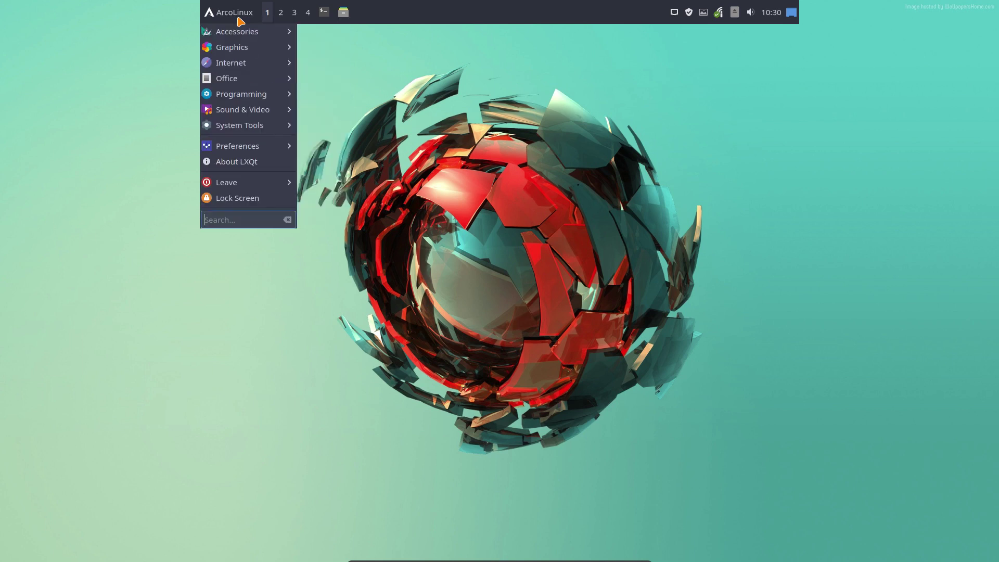
pyautogui.write('star')
pyautogui.press('BackSpace')
pyautogui.press('BackSpace')
pyautogui.press('BackSpace')
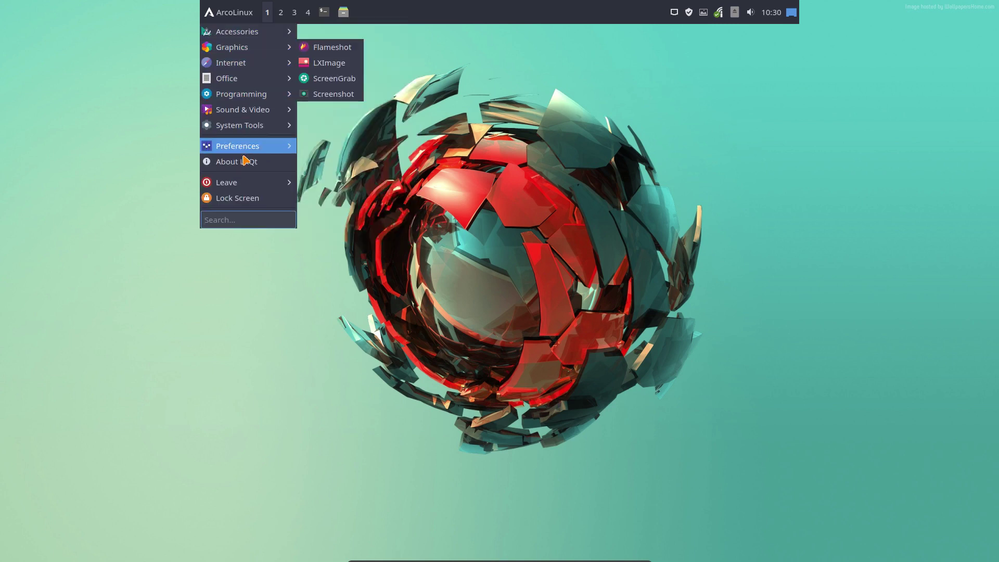
pyautogui.moveTo(238, 145)
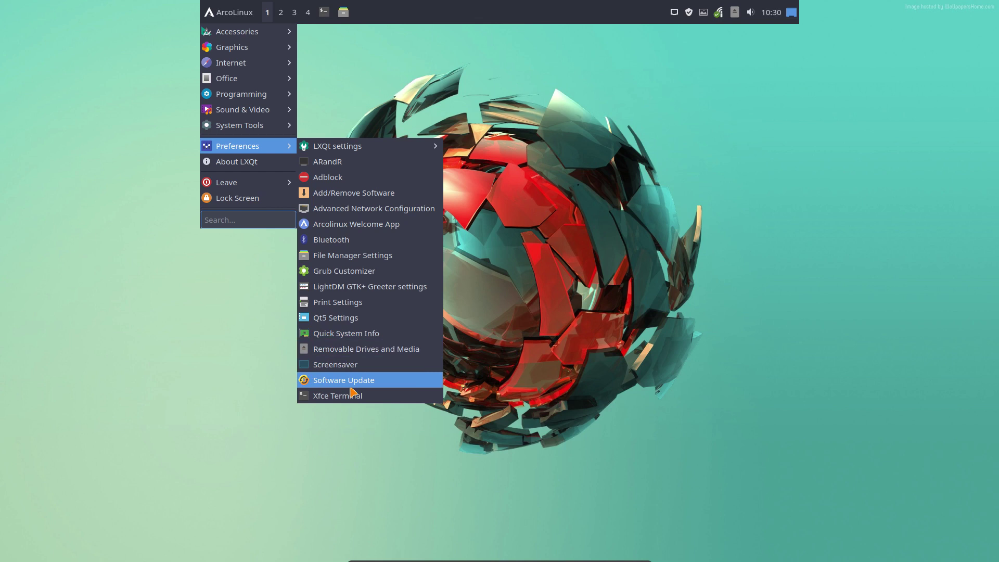
pyautogui.moveTo(337, 146)
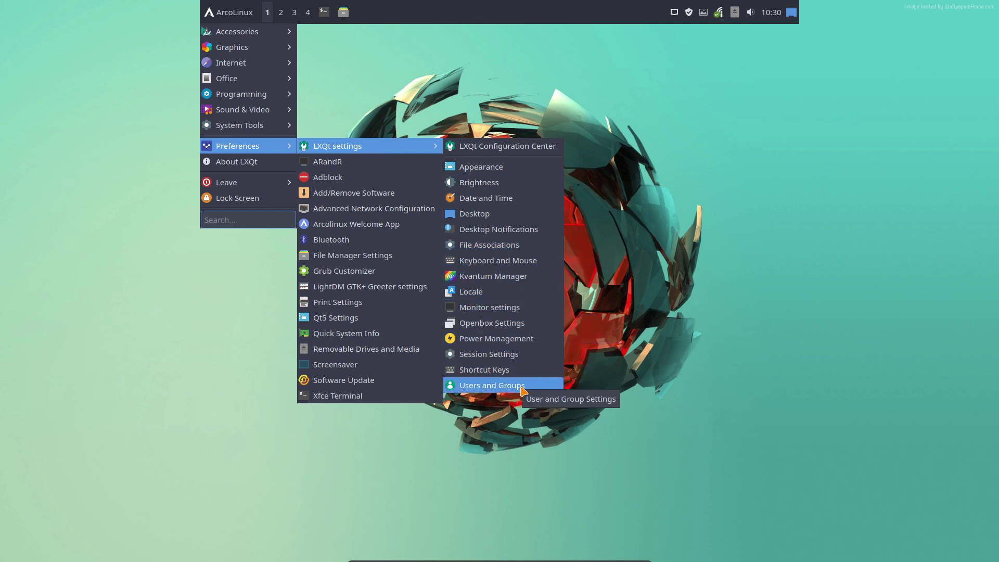
# On Session Settings' Autostart page, add a Global Autostart entry named 'plank' with command 'plank'
pyautogui.click(514, 356)
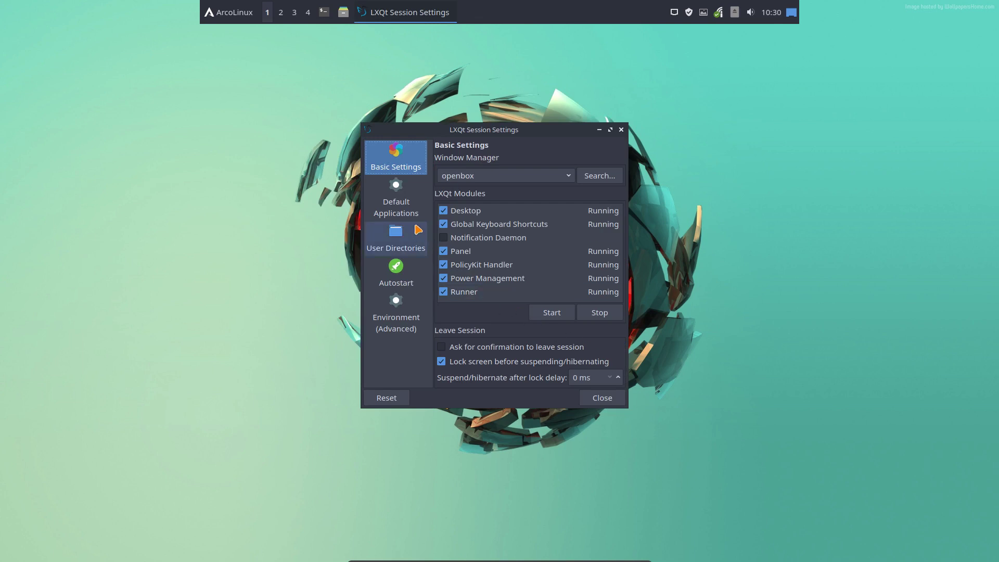
pyautogui.click(404, 275)
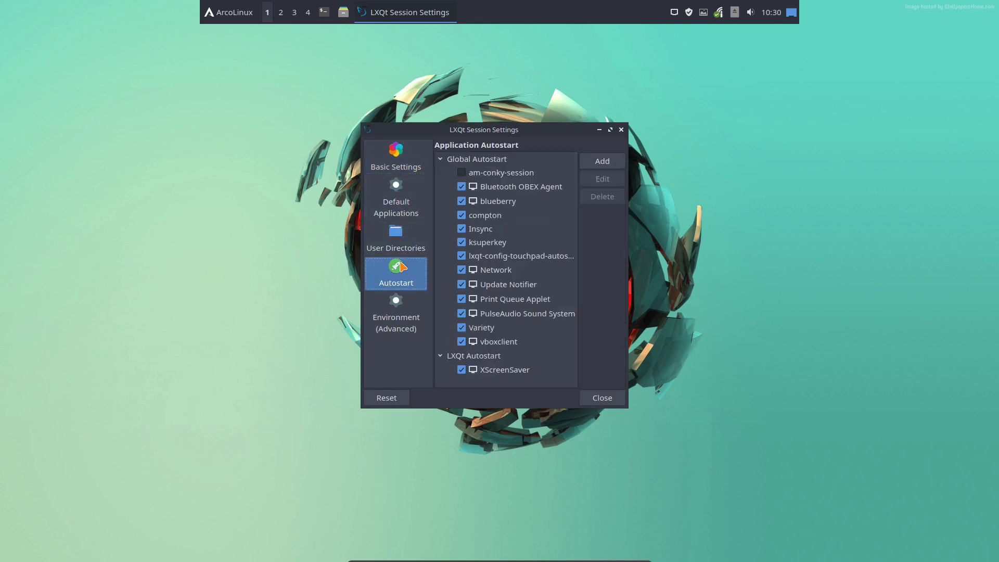
pyautogui.moveTo(512, 130); pyautogui.dragTo(528, 131)
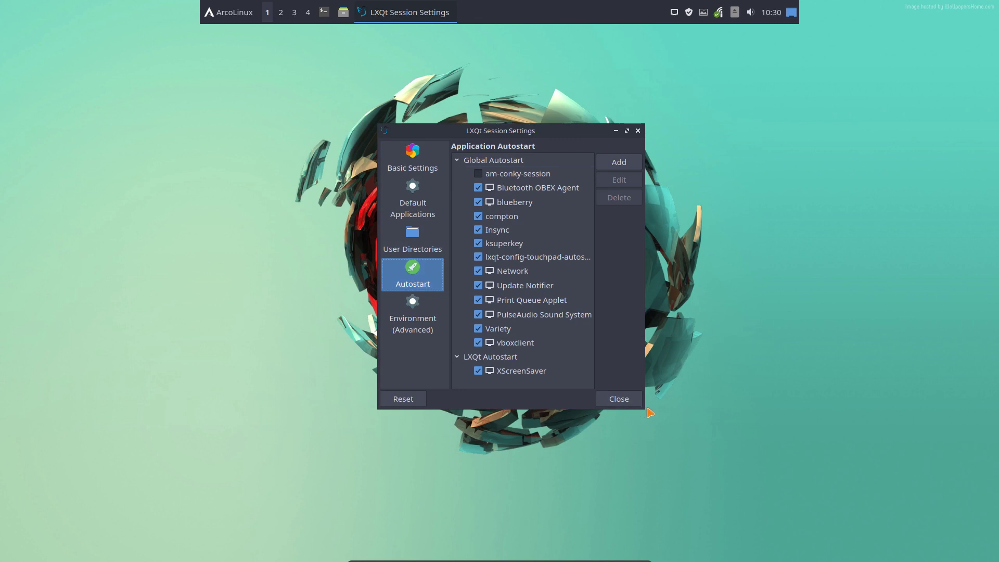
pyautogui.moveTo(644, 409)
pyautogui.mouseDown()
pyautogui.moveTo(816, 445)
pyautogui.moveTo(821, 462)
pyautogui.mouseUp()
pyautogui.click(796, 162)
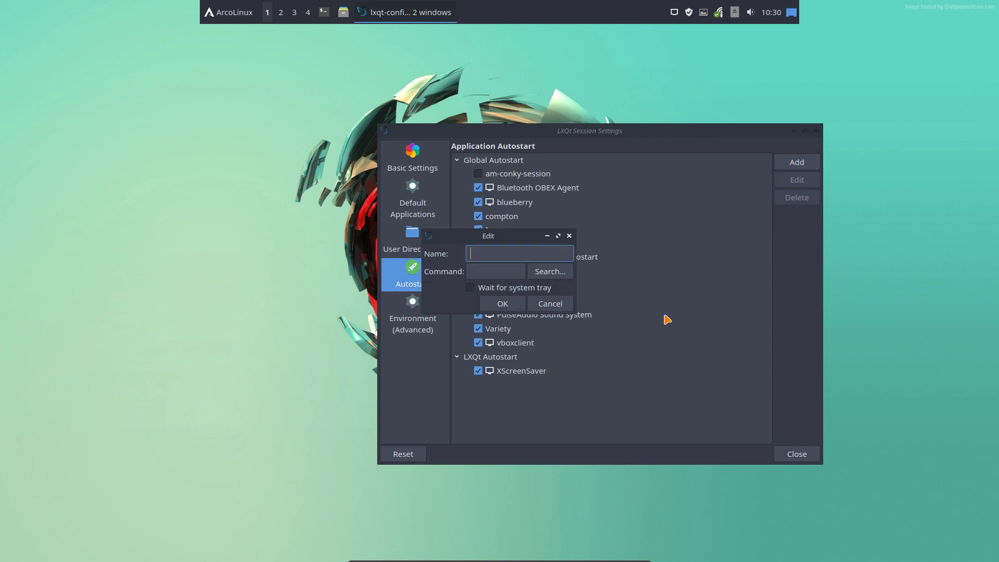
pyautogui.write('plank')
pyautogui.press('Tab')
pyautogui.write('plank')
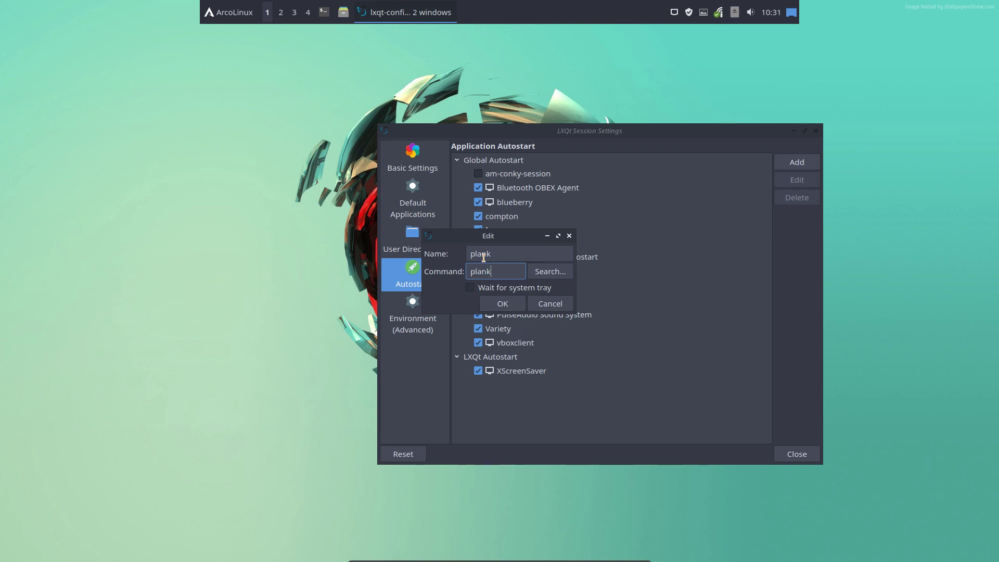
pyautogui.click(501, 304)
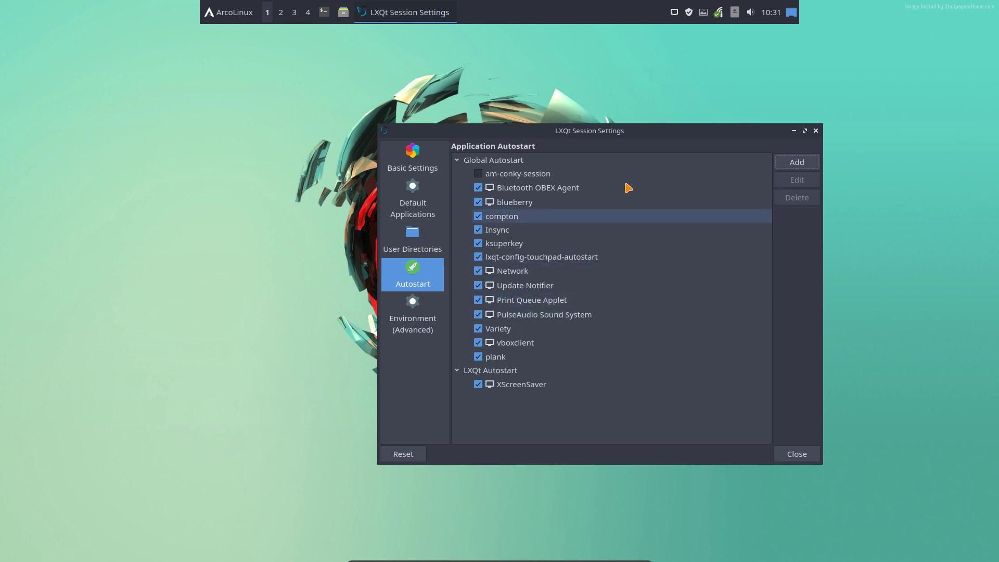
pyautogui.moveTo(606, 131); pyautogui.dragTo(716, 135)
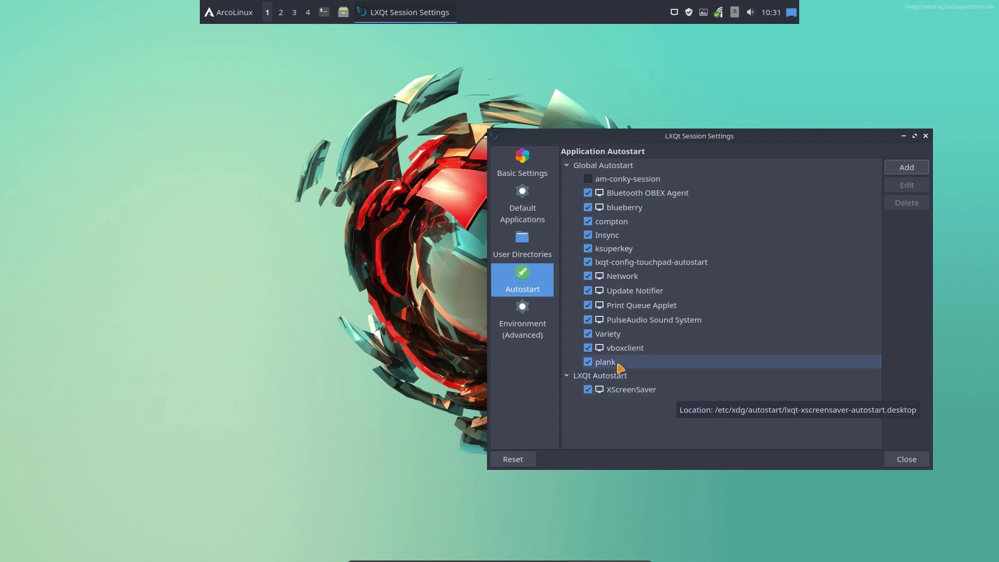
# Open a file manager window and browse to ~/.config/autostart
pyautogui.rightClick(172, 262)
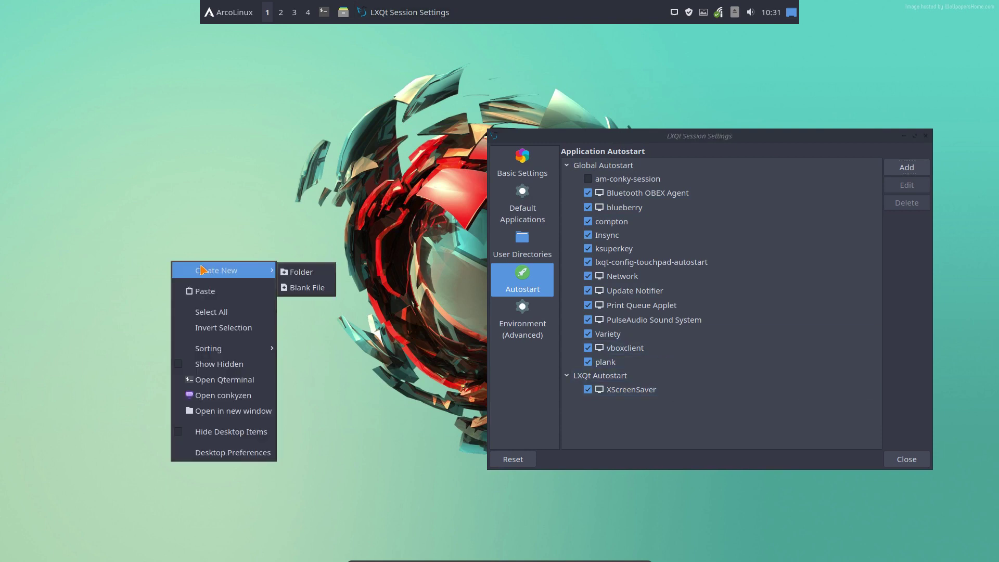
pyautogui.click(250, 411)
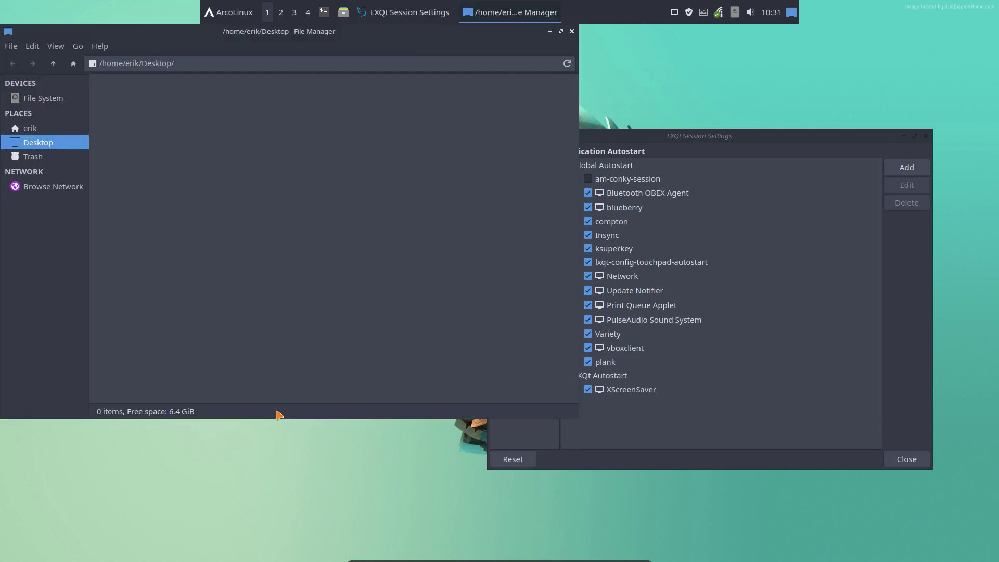
pyautogui.click(66, 129)
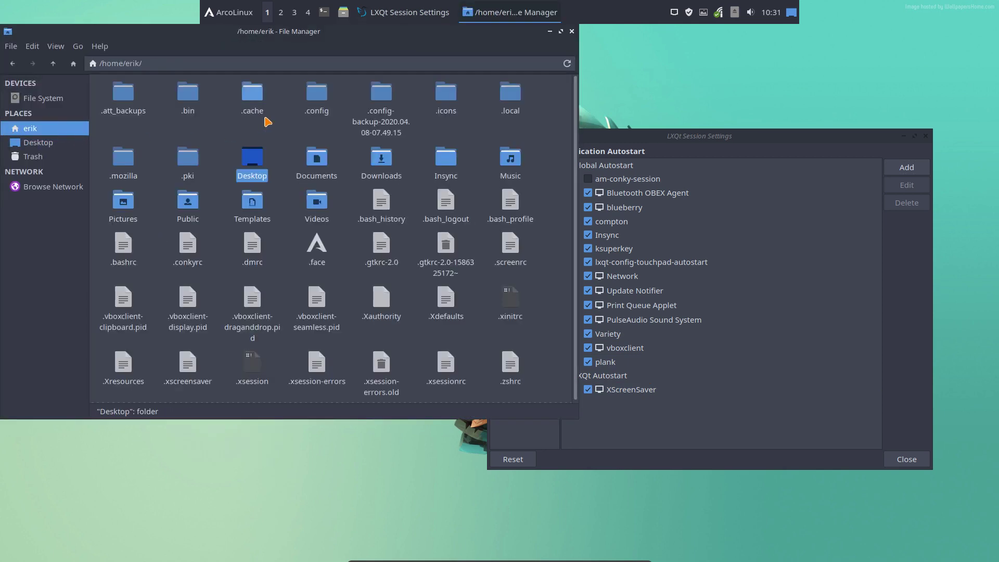
pyautogui.doubleClick(321, 104)
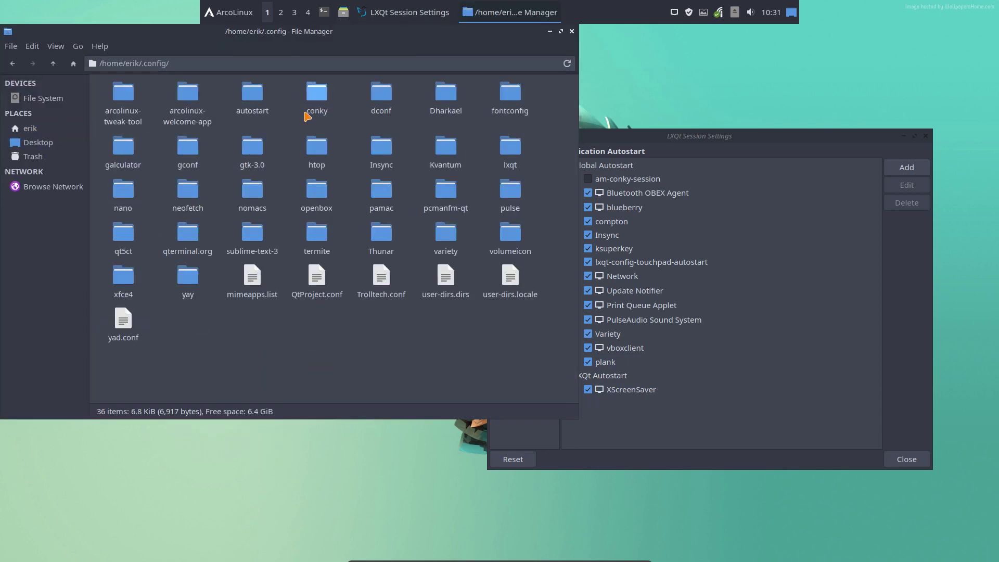
pyautogui.doubleClick(243, 110)
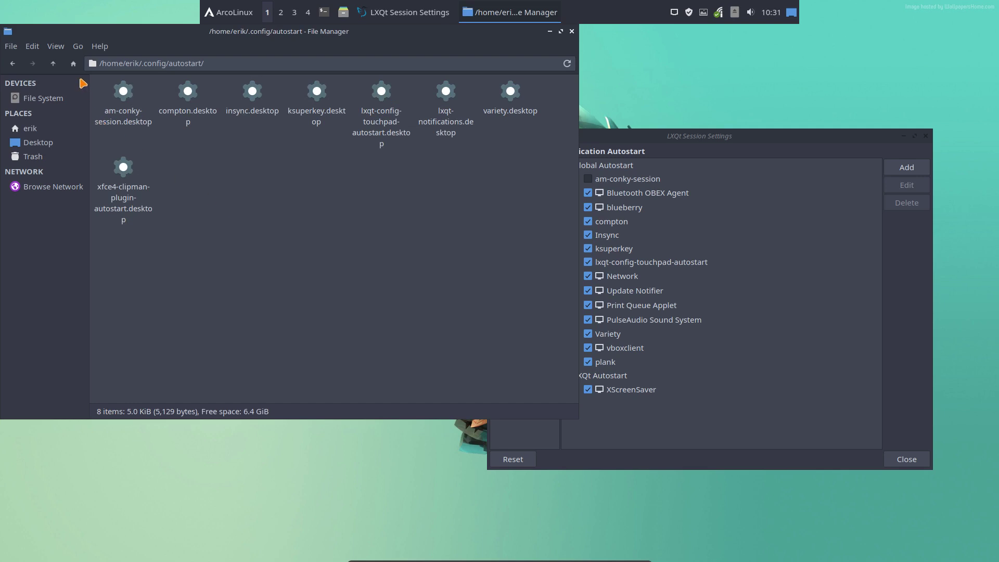
# Go up to ~/.config, enter the lxqt folder, and select session.conf
pyautogui.click(54, 64)
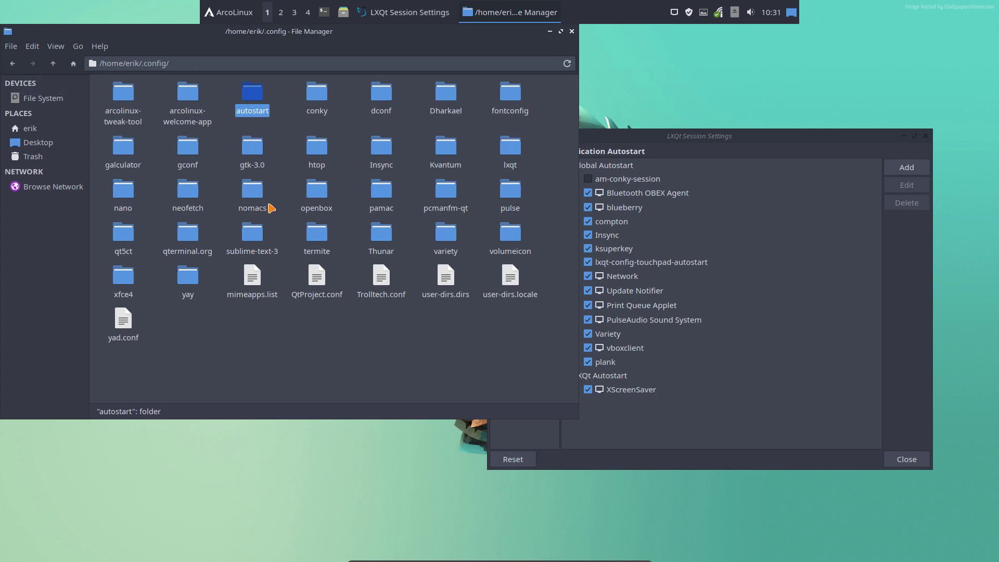
pyautogui.doubleClick(509, 149)
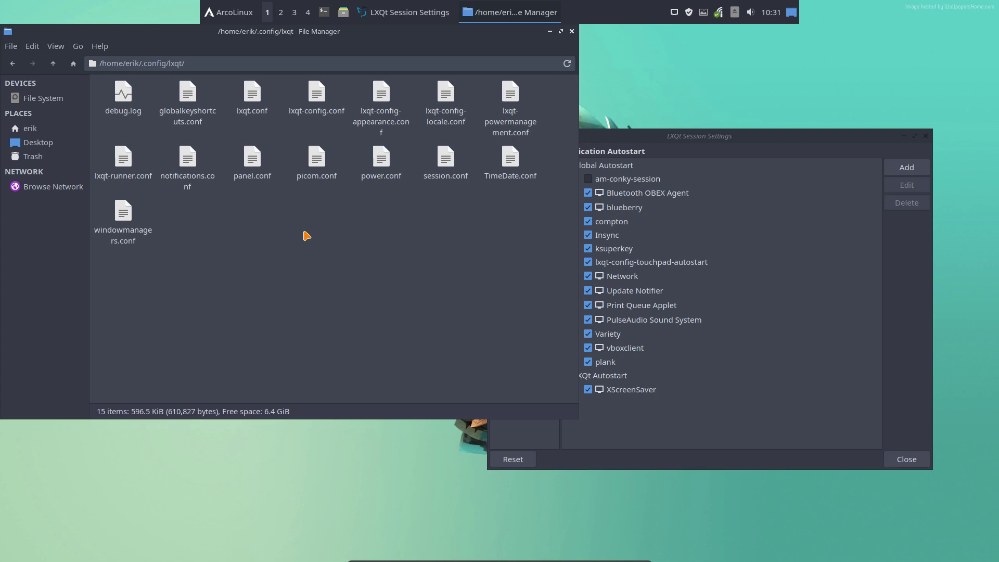
pyautogui.click(456, 163)
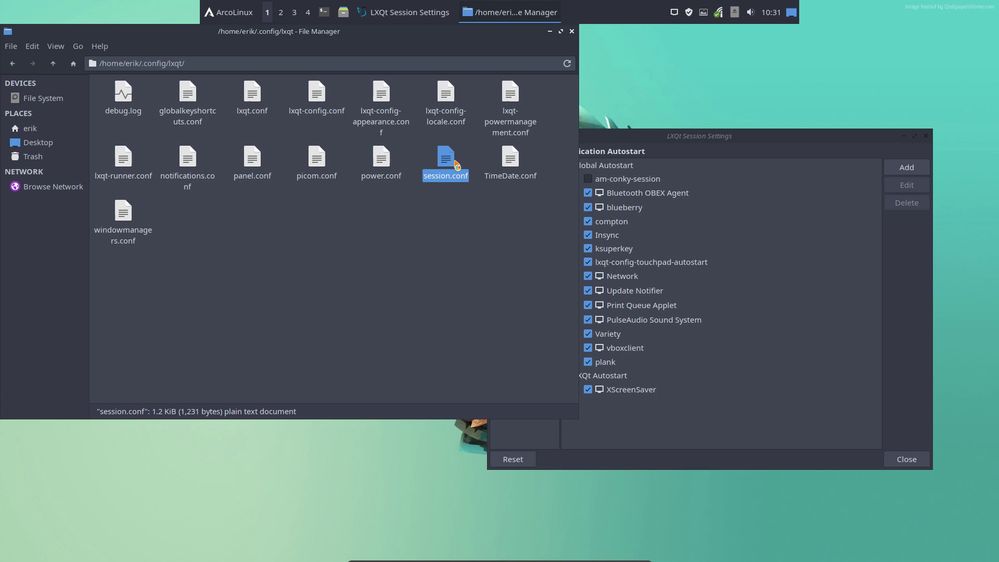
# Search session.conf in Sublime Text for 'plank', then open a terminal in the lxqt folder
pyautogui.doubleClick(456, 164)
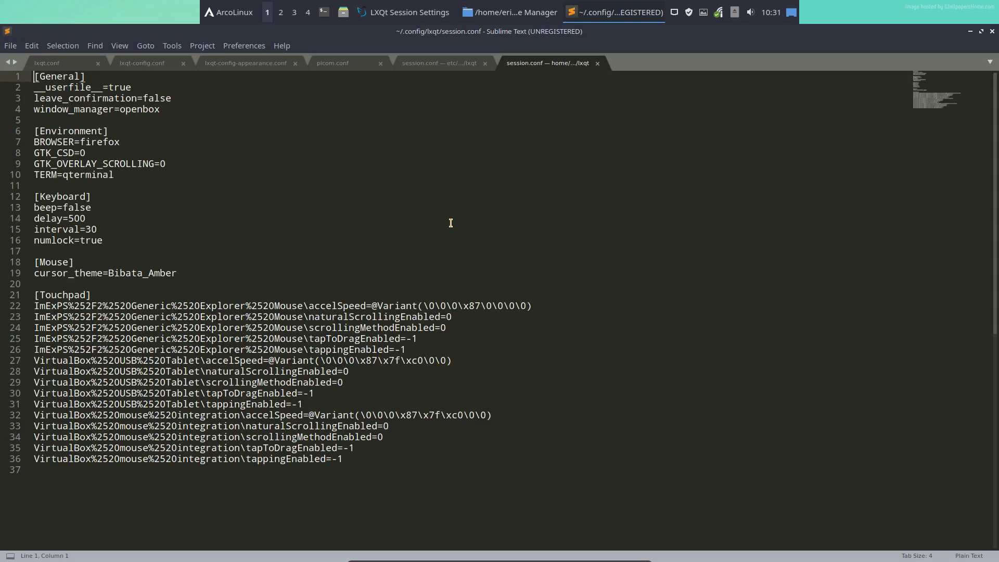
pyautogui.hotkey('ctrl', 'f')
pyautogui.write('plank')
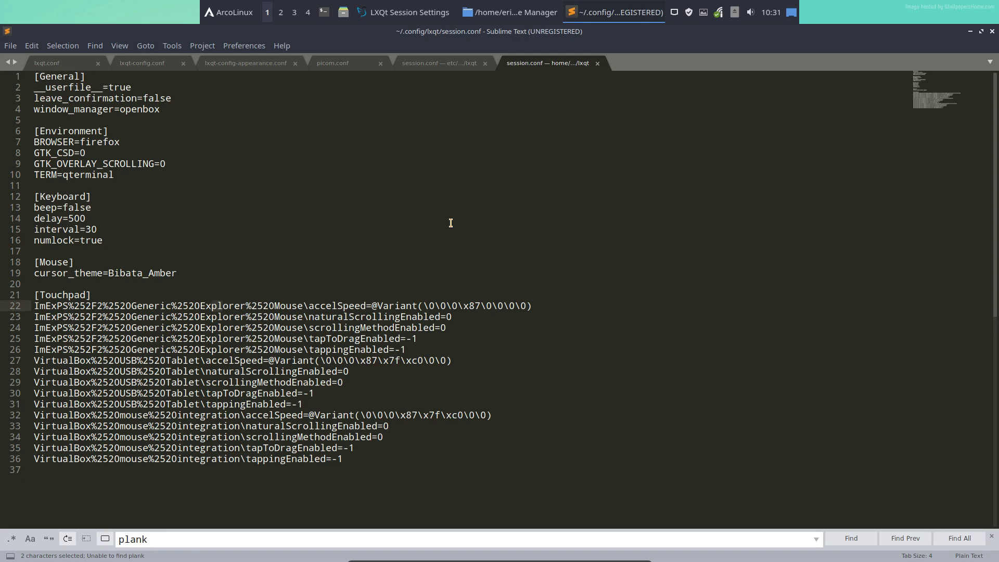
pyautogui.click(992, 31)
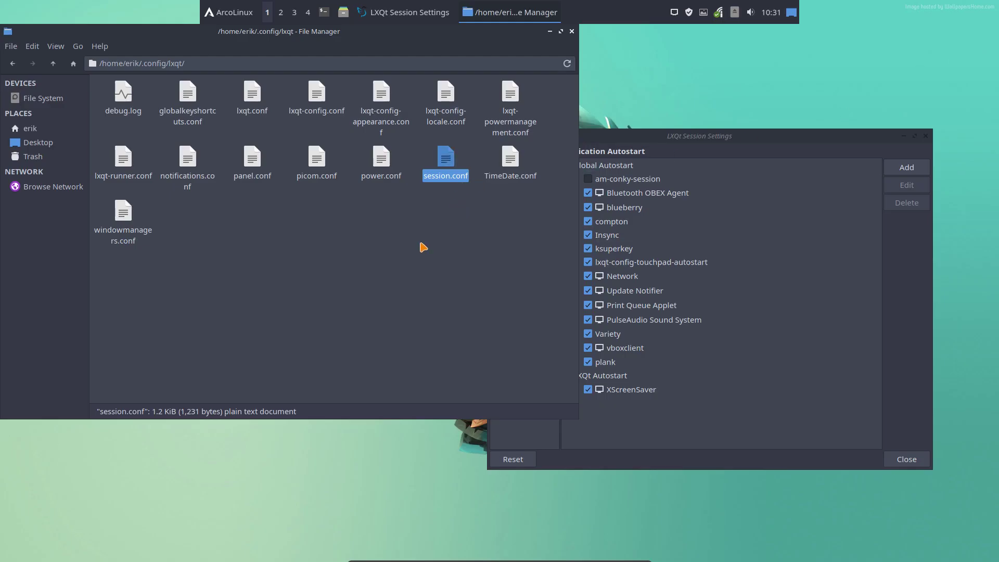
pyautogui.rightClick(286, 270)
pyautogui.click(332, 356)
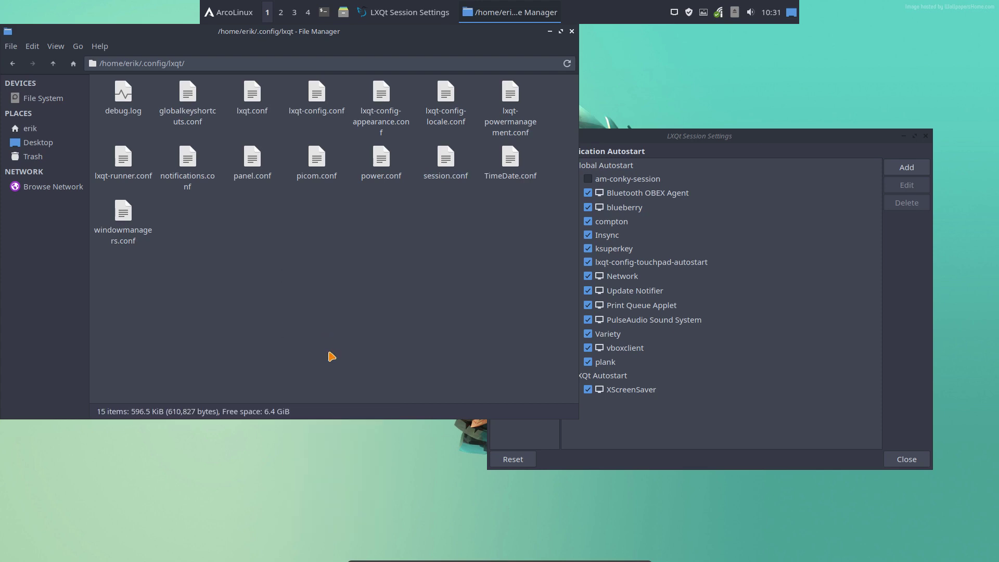
# Run 'pt plank', close the terminal, and browse to ~/.config/autostart
pyautogui.write('pt')
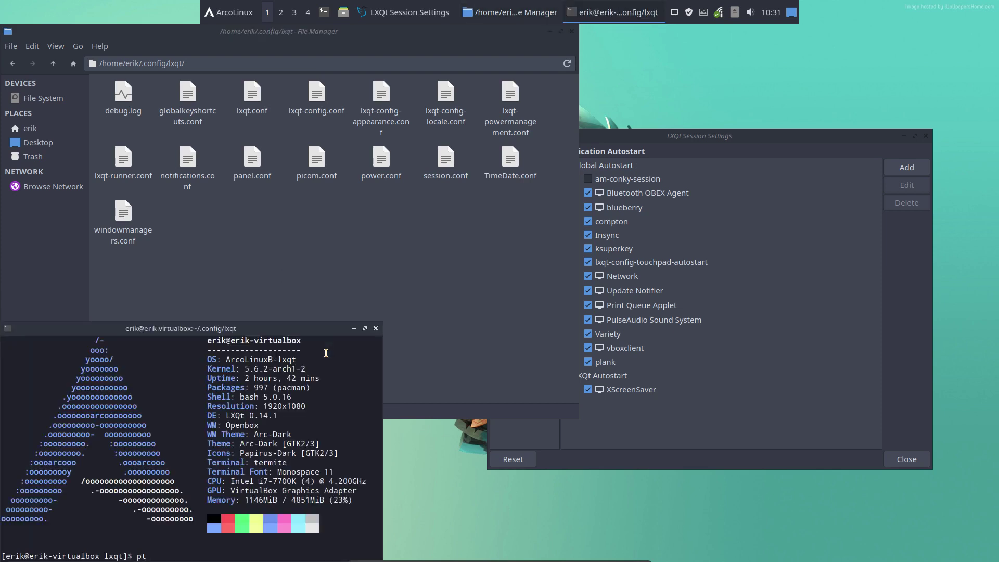
pyautogui.write(' plank')
pyautogui.press('Return')
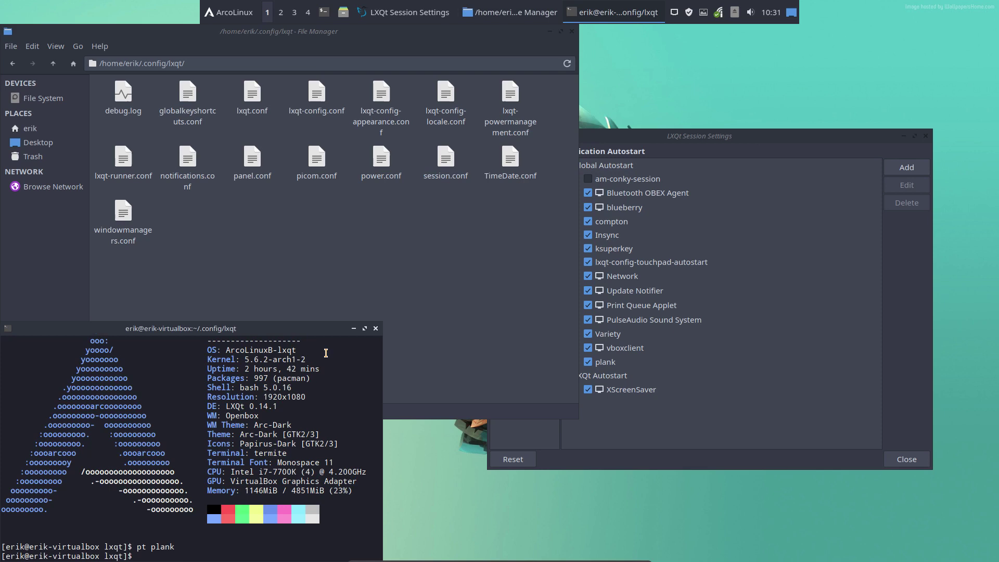
pyautogui.click(375, 328)
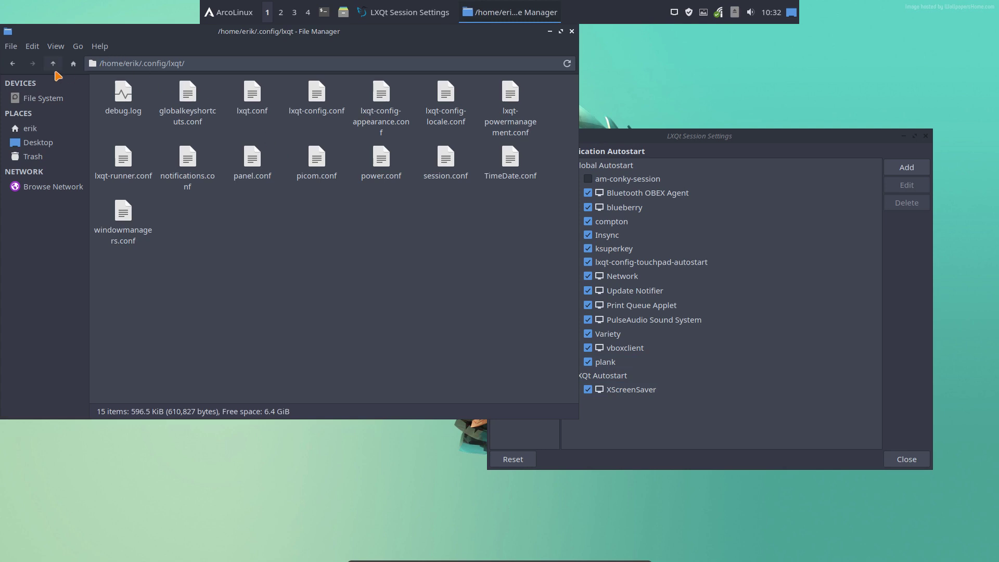
pyautogui.click(41, 128)
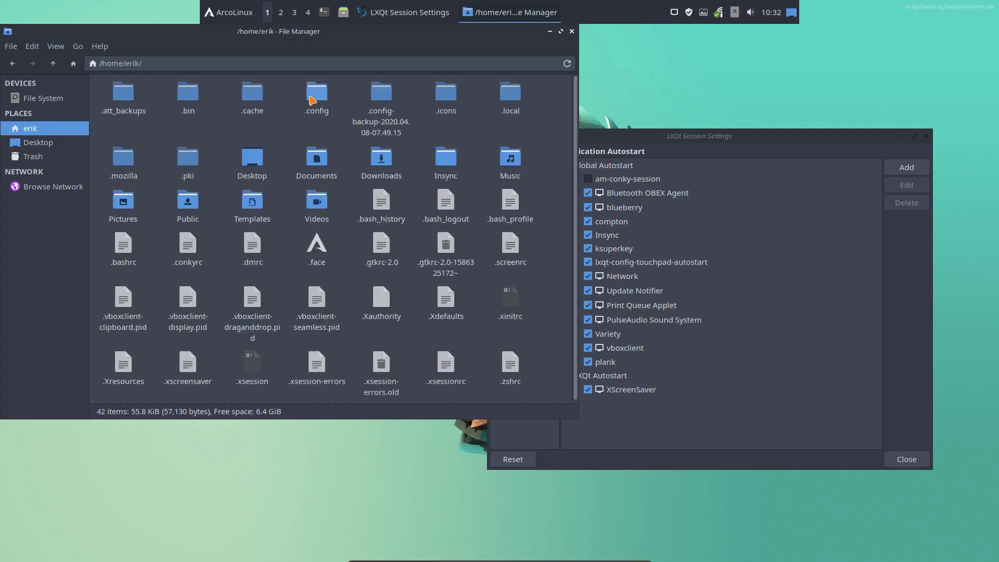
pyautogui.doubleClick(313, 104)
pyautogui.doubleClick(257, 100)
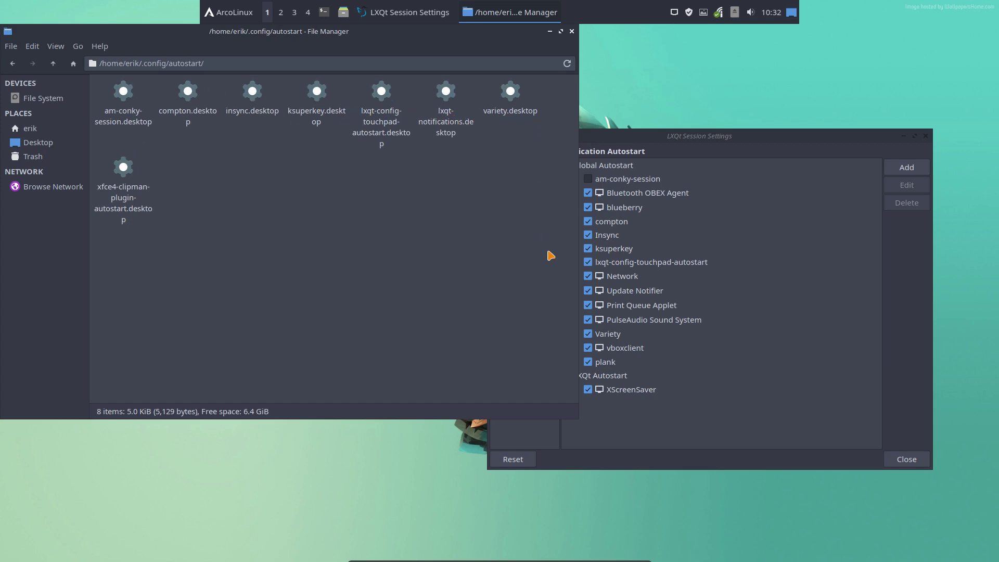
pyautogui.click(188, 94)
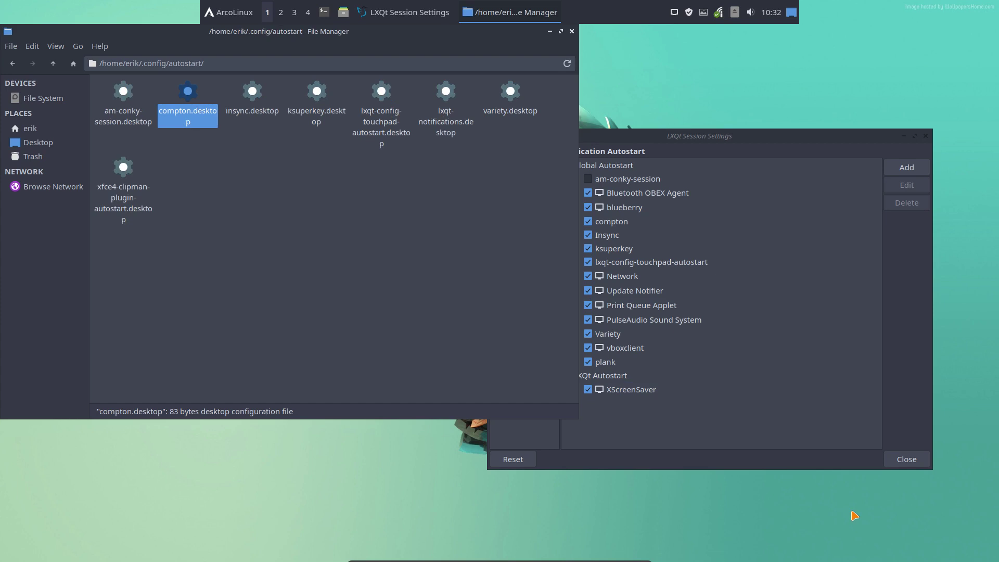
# Close LXQt Session Settings, dismiss the restart notice, and select the new plank.desktop file
pyautogui.click(920, 400)
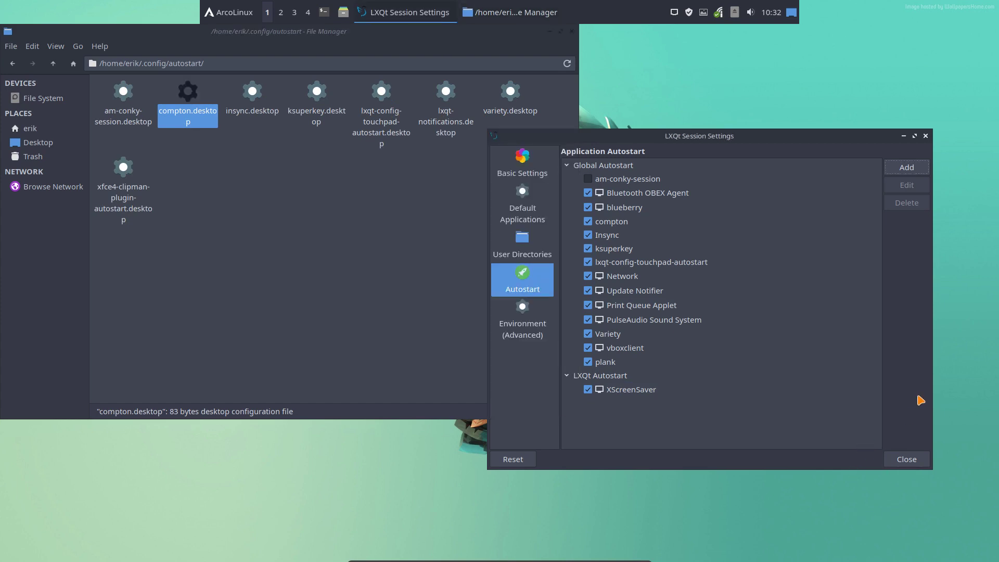
pyautogui.click(908, 458)
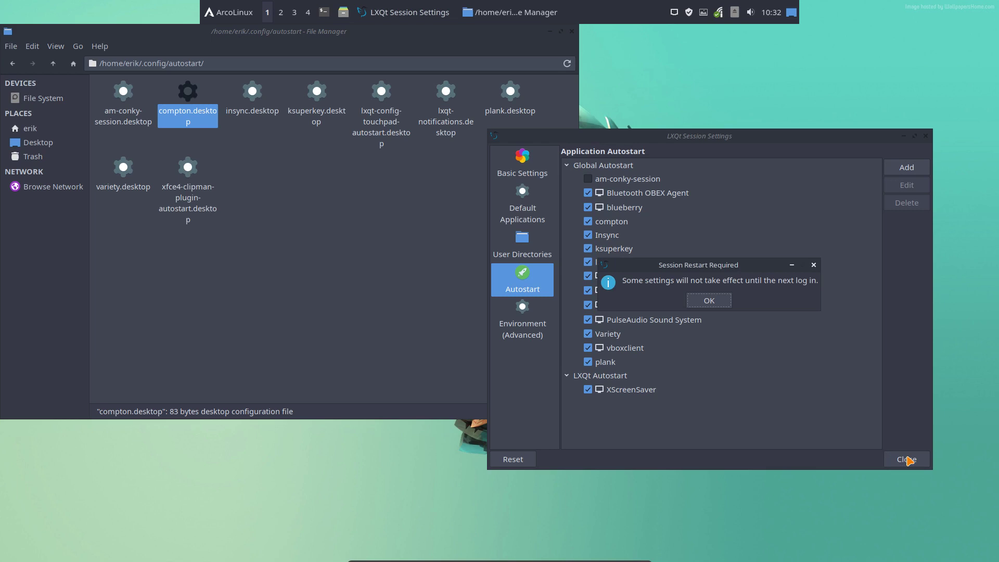
pyautogui.click(260, 263)
pyautogui.click(530, 115)
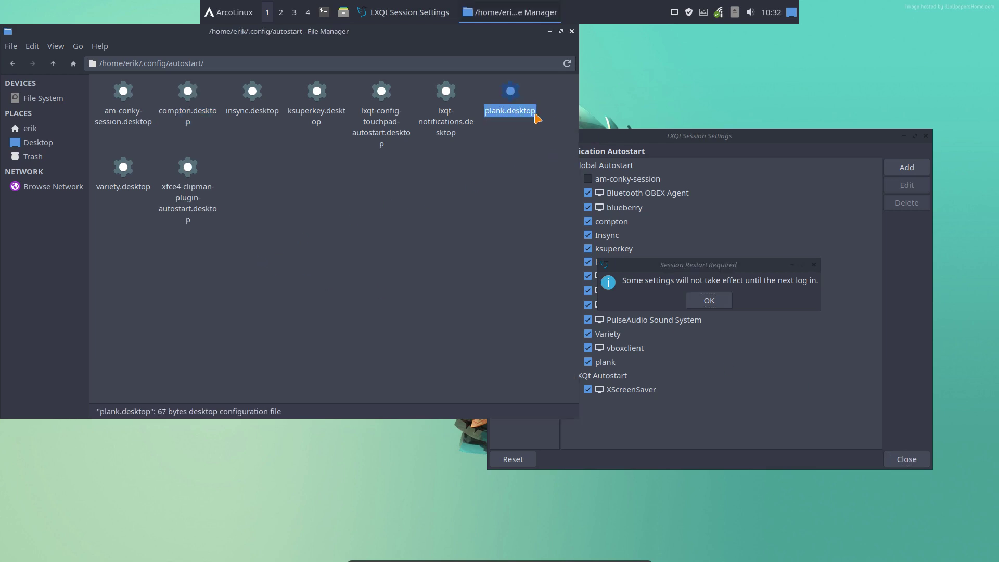
pyautogui.click(728, 300)
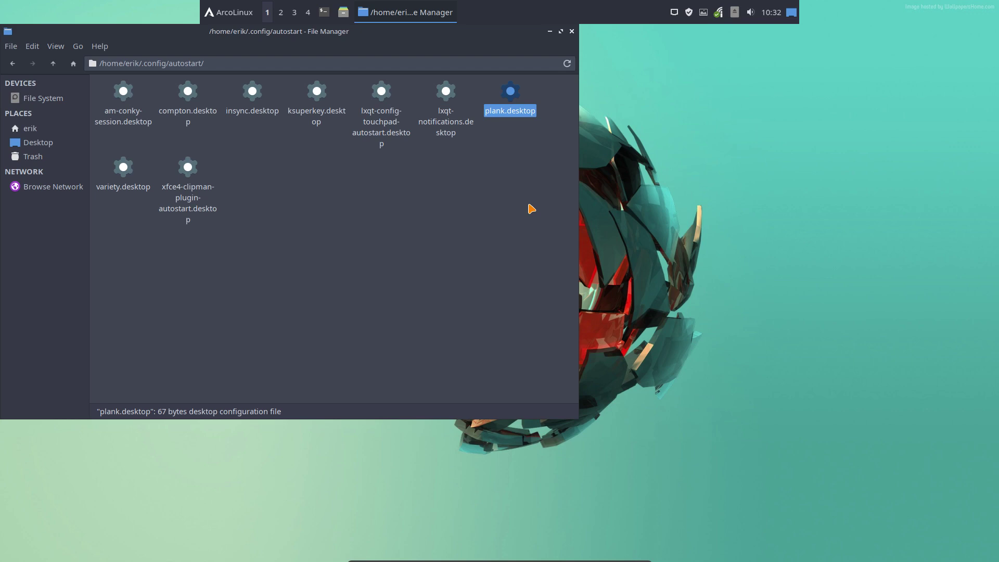
# Close the file manager and launch Plank by searching 'plank' in the application menu
pyautogui.moveTo(256, 39); pyautogui.dragTo(369, 96)
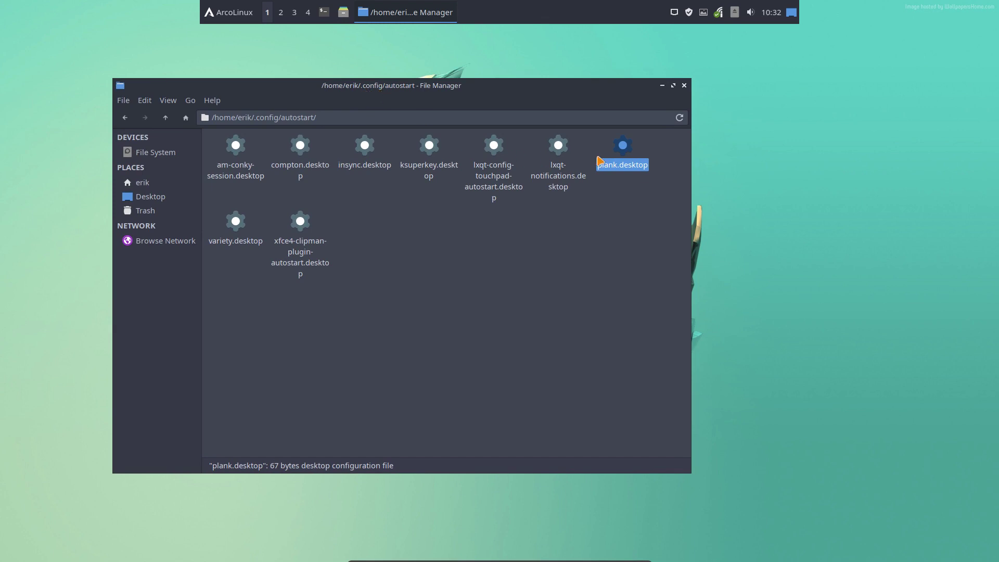
pyautogui.click(684, 85)
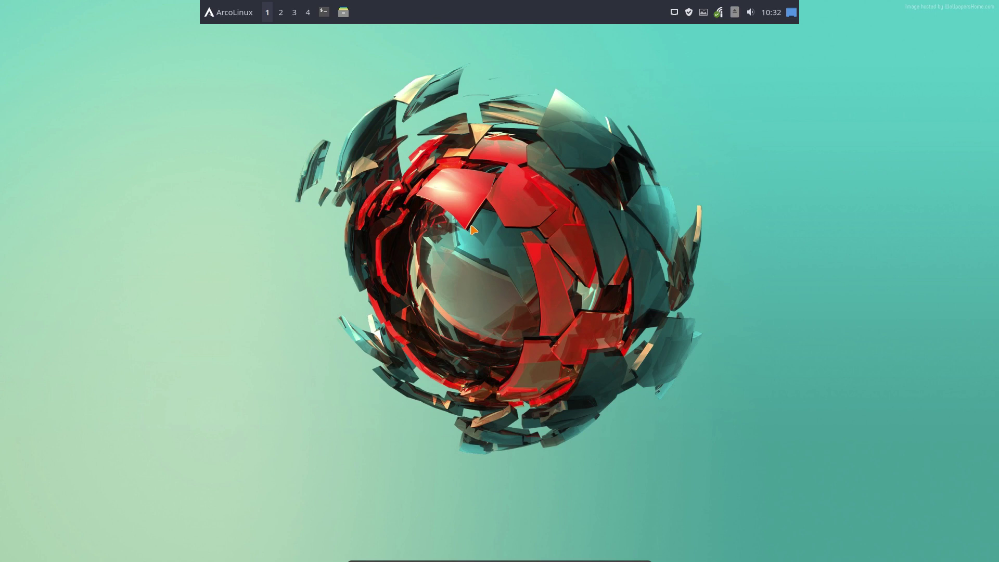
pyautogui.click(247, 13)
pyautogui.write('plank')
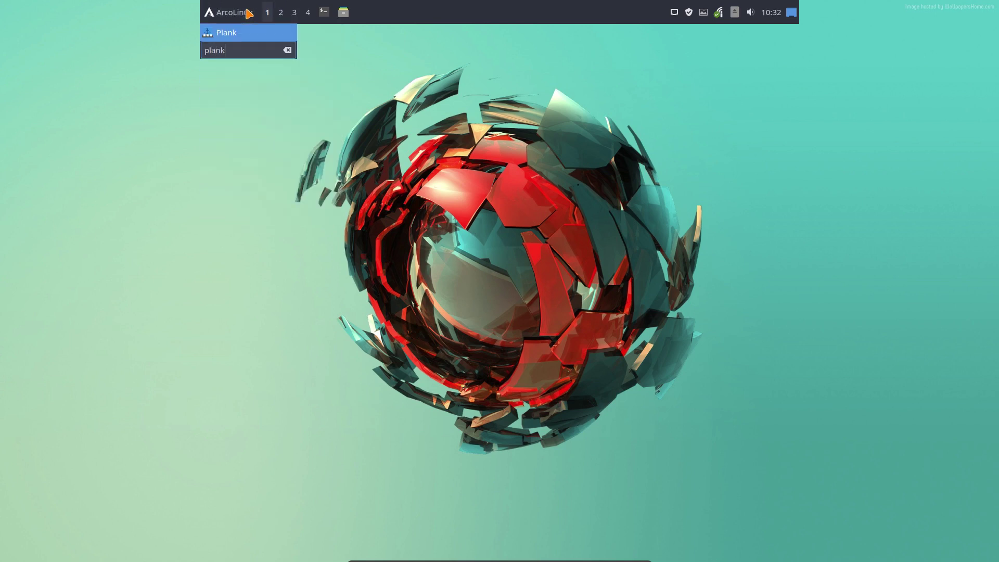
pyautogui.press('Return')
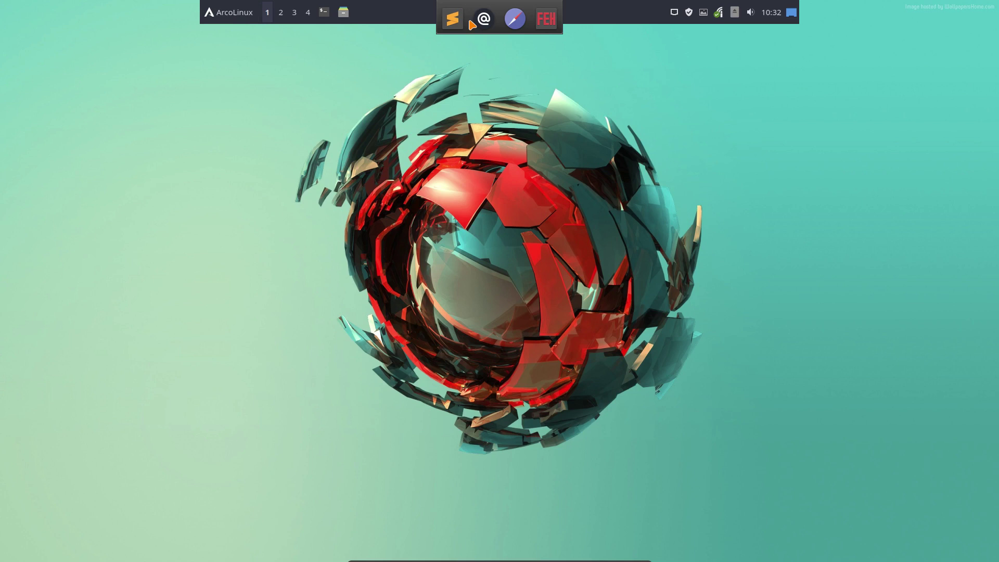
# In Plank preferences, try the Transparent theme and cycle back to Default
pyautogui.rightClick(469, 7)
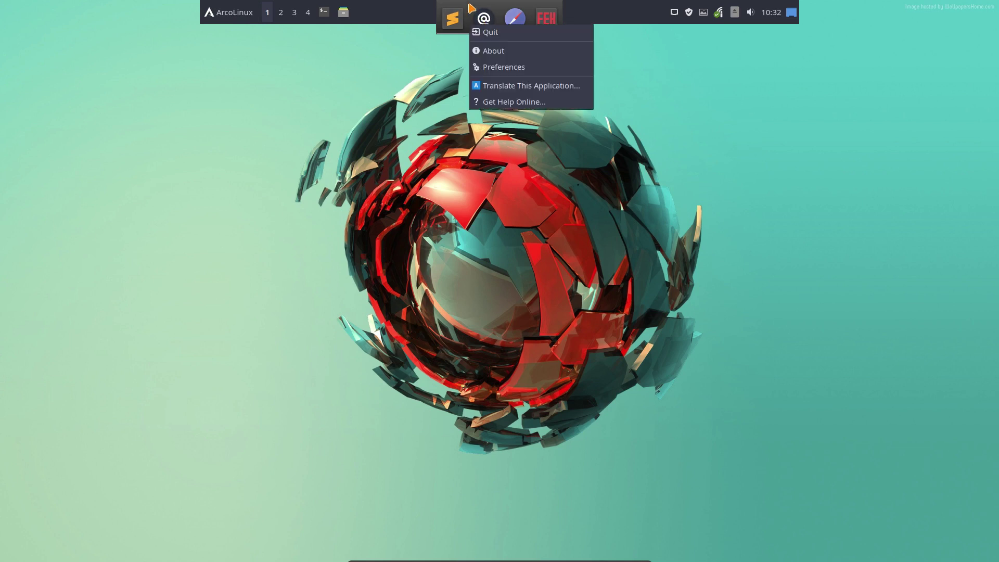
pyautogui.click(471, 205)
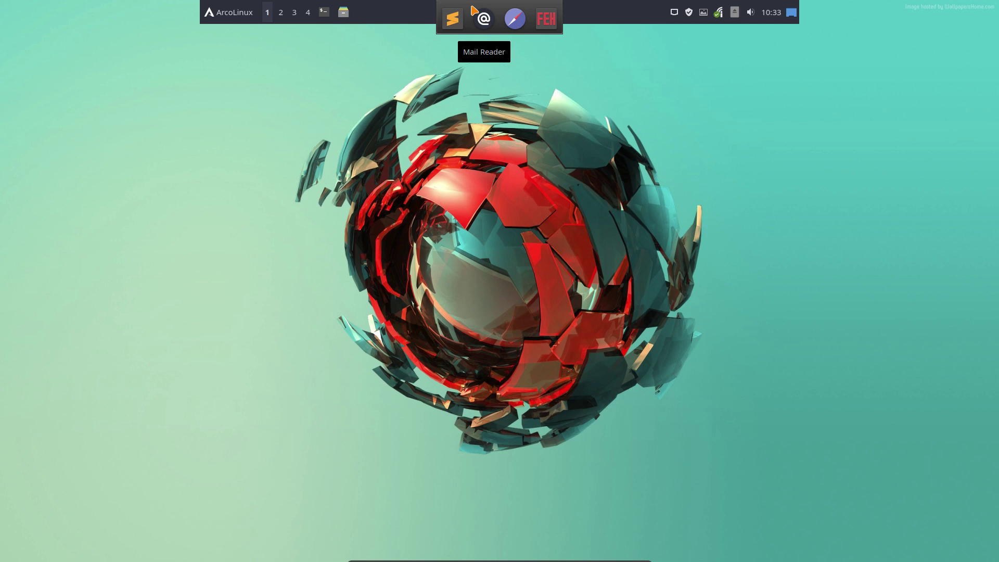
pyautogui.rightClick(473, 11)
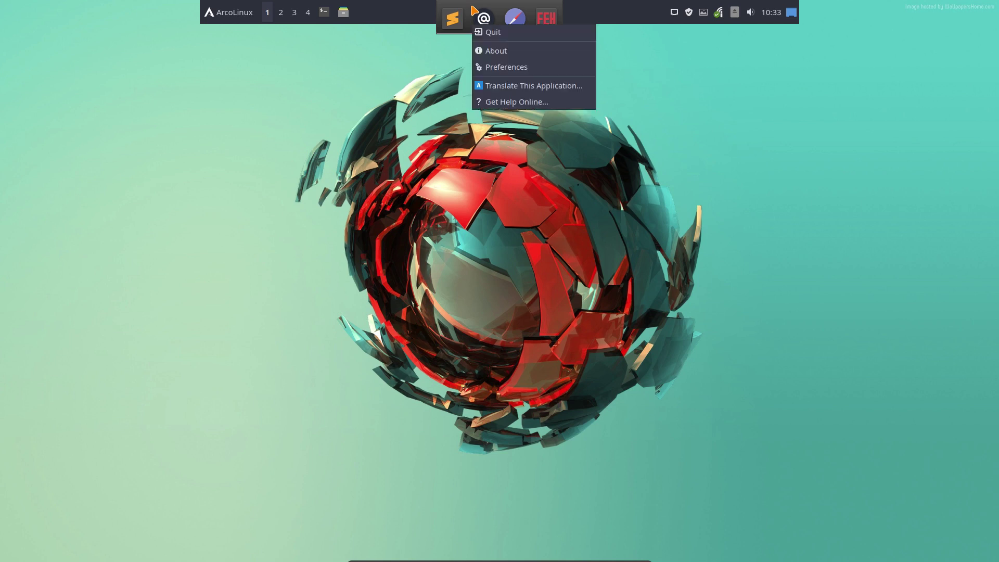
pyautogui.click(489, 68)
pyautogui.click(464, 243)
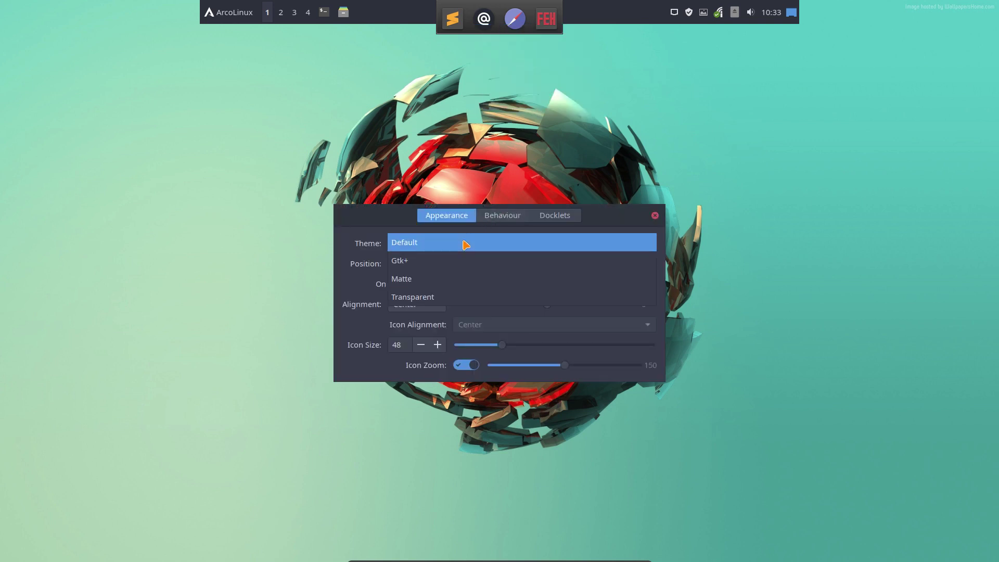
pyautogui.click(449, 301)
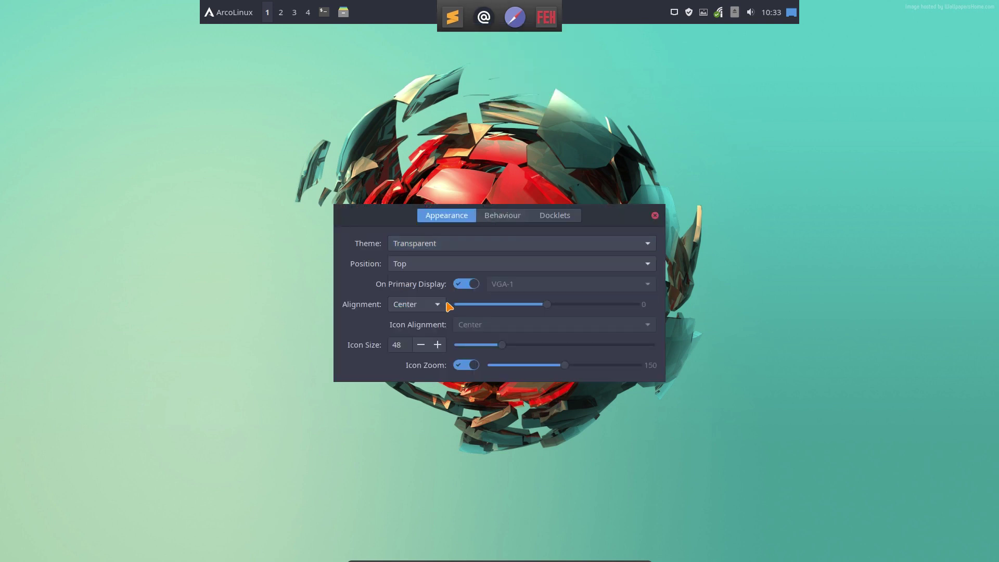
pyautogui.press('Up')
pyautogui.press('Up')
pyautogui.press('Up')
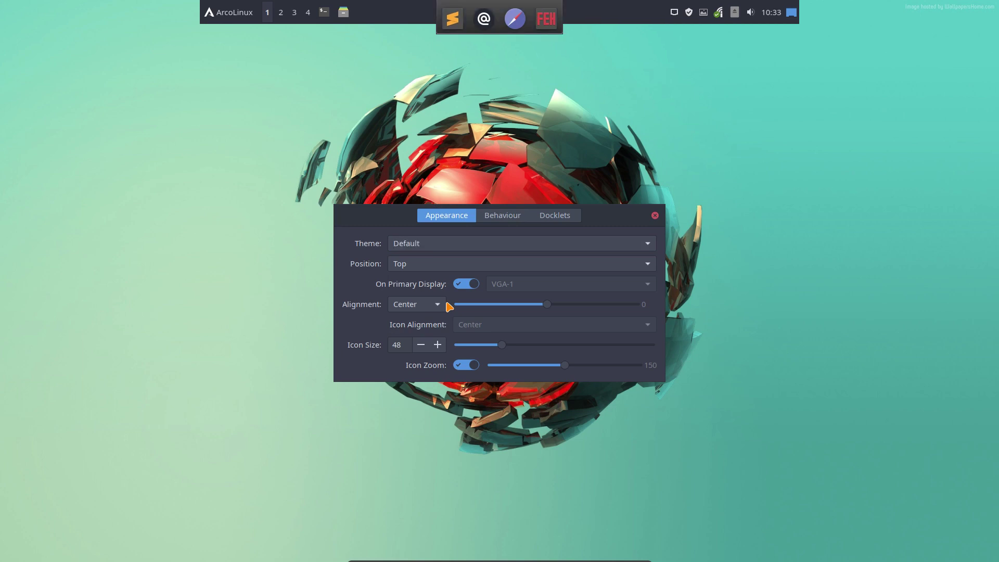
# Keep Center alignment, set the dock Position to Bottom, and close preferences
pyautogui.click(435, 305)
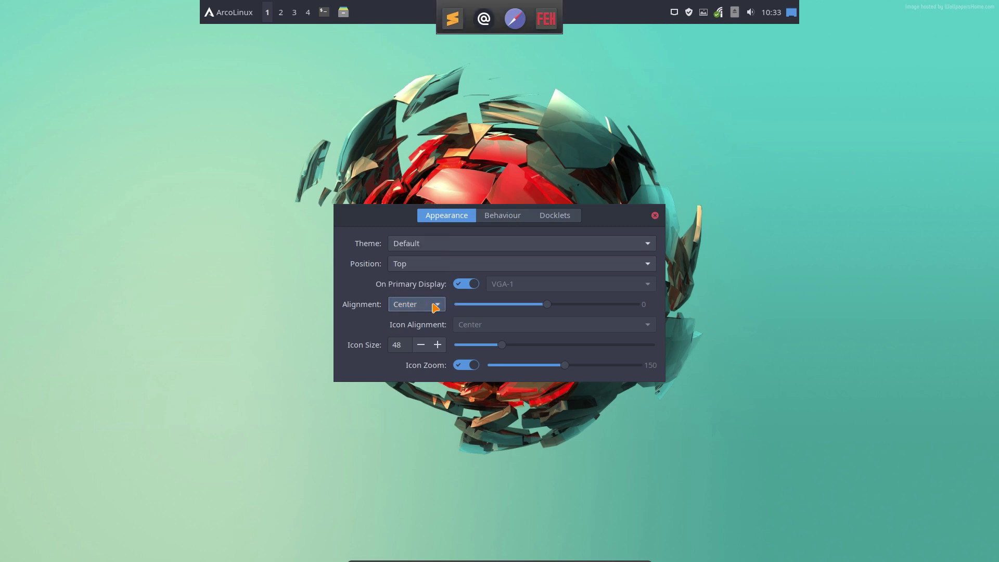
pyautogui.click(432, 271)
pyautogui.click(433, 284)
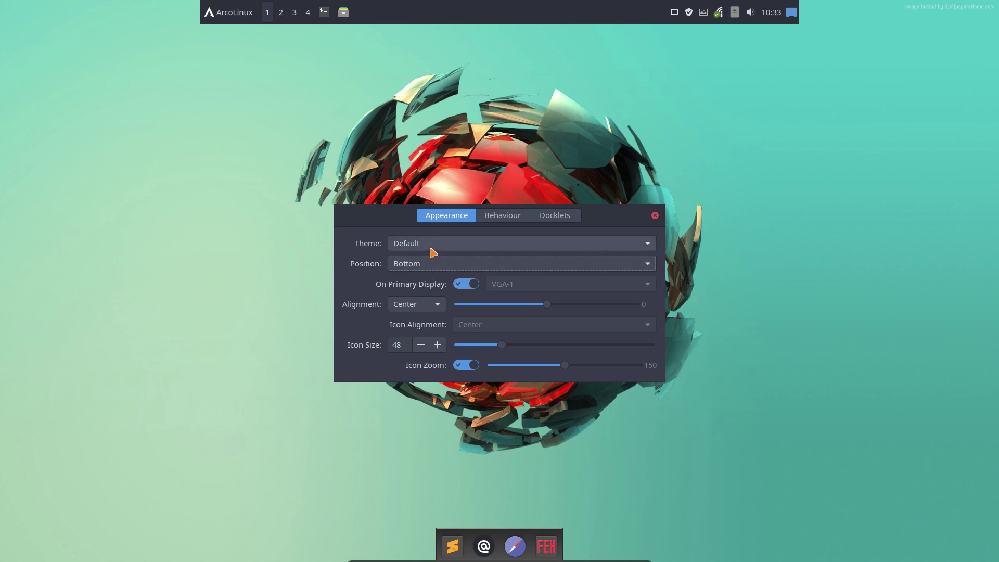
pyautogui.click(655, 215)
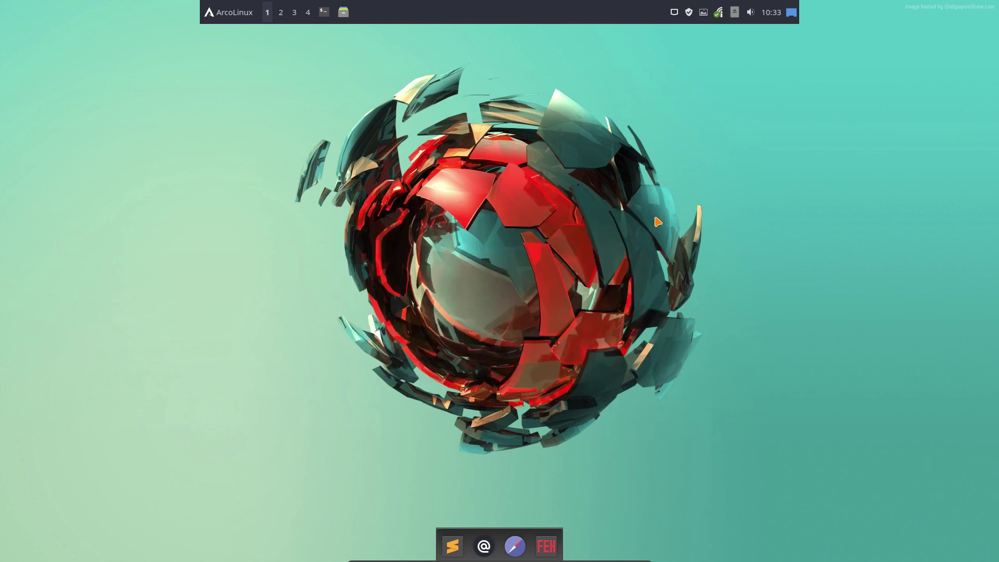
# Install arcolinux-plank-themes-git and arcolinux-plank-git with pacman, entering the password and confirming
pyautogui.press('F12')
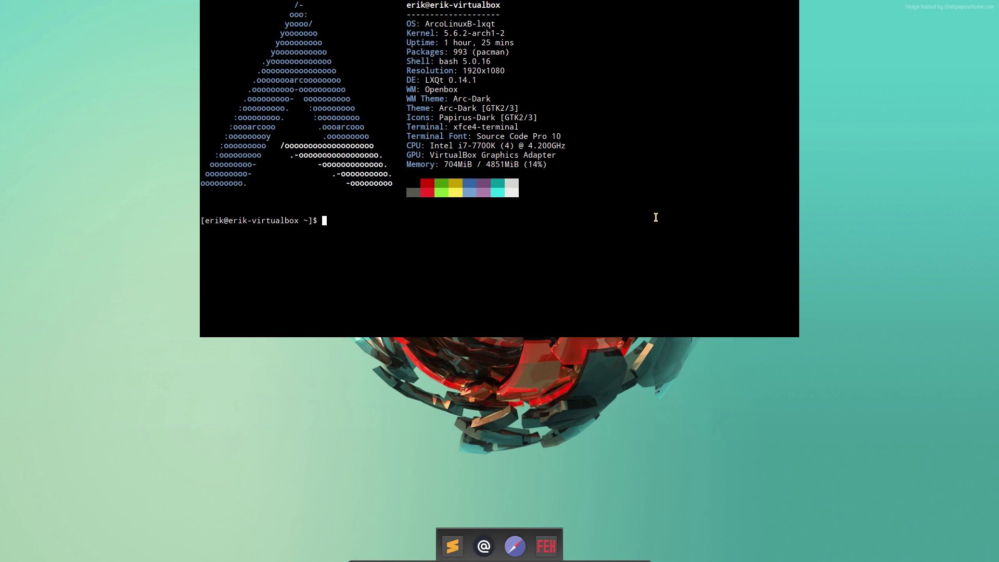
pyautogui.write('sudo apcman')
pyautogui.press('BackSpace')
pyautogui.press('BackSpace')
pyautogui.press('BackSpace')
pyautogui.write('pacman')
pyautogui.write(' -S arcolinux-')
pyautogui.write('pla')
pyautogui.press('Tab')
pyautogui.press('Tab')
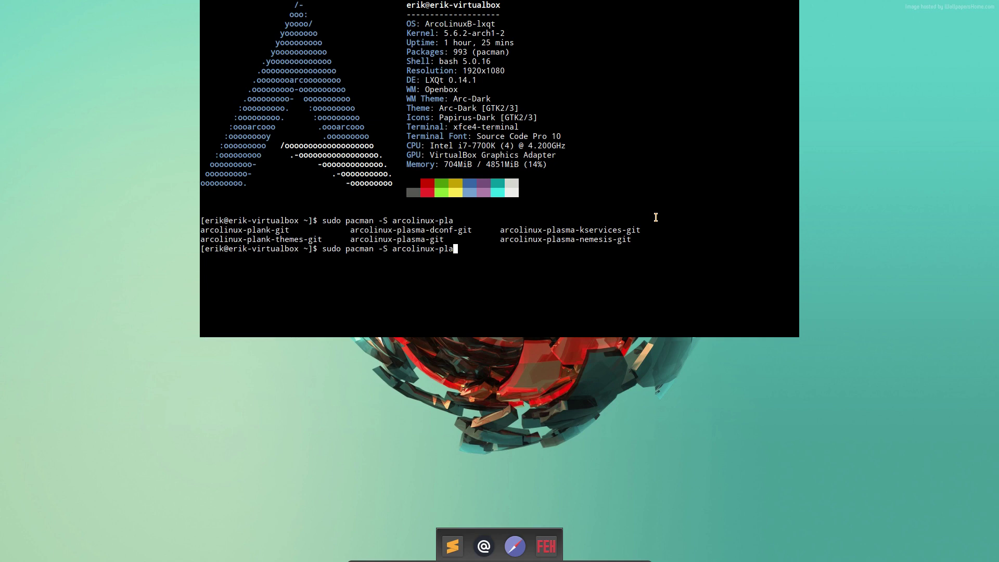
pyautogui.write('nk')
pyautogui.write('-')
pyautogui.press('Tab')
pyautogui.press('Tab')
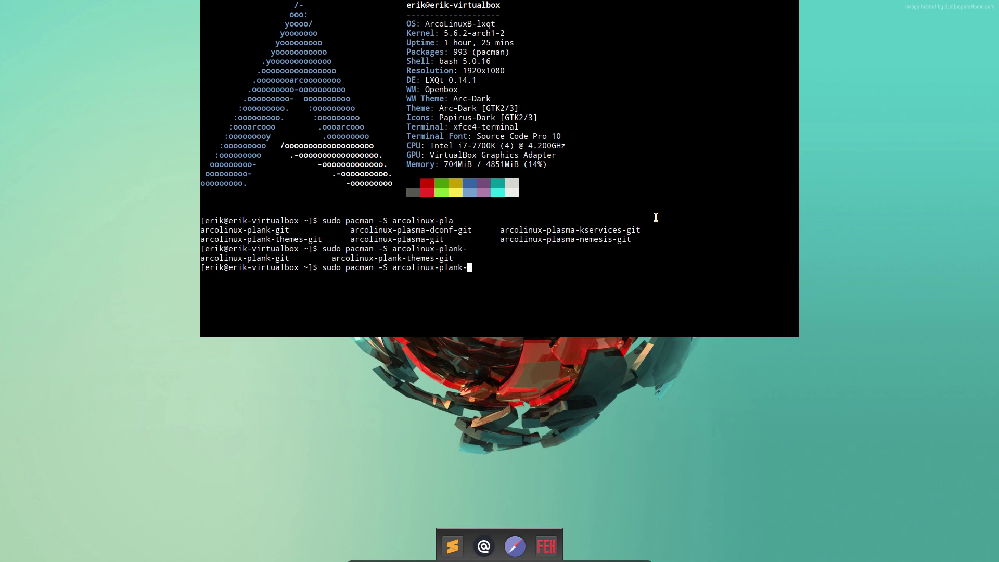
pyautogui.write('the')
pyautogui.press('Tab')
pyautogui.write('arcol')
pyautogui.write('-')
pyautogui.press('BackSpace')
pyautogui.write('in')
pyautogui.press('Tab')
pyautogui.write('plank')
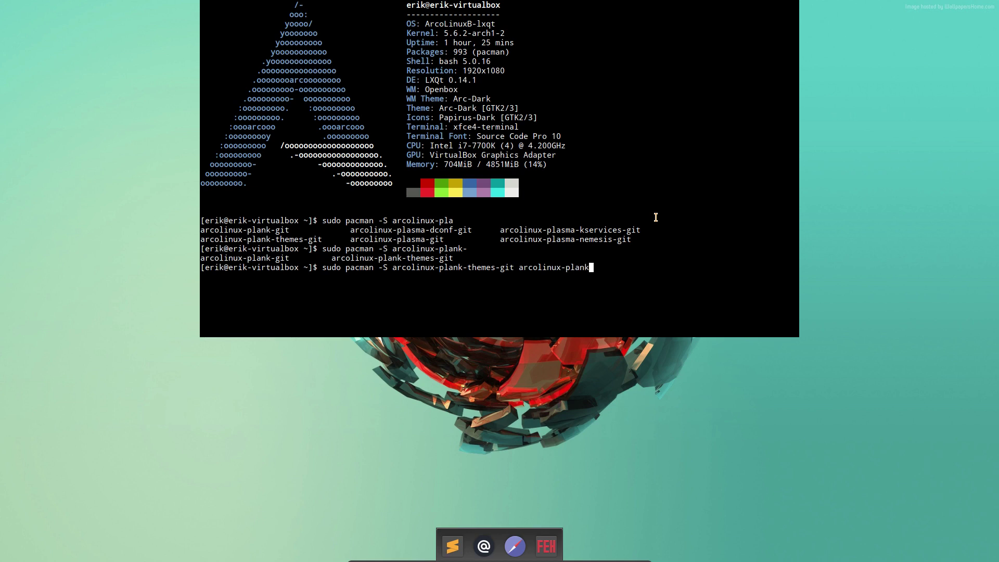
pyautogui.write('-git')
pyautogui.press('Return')
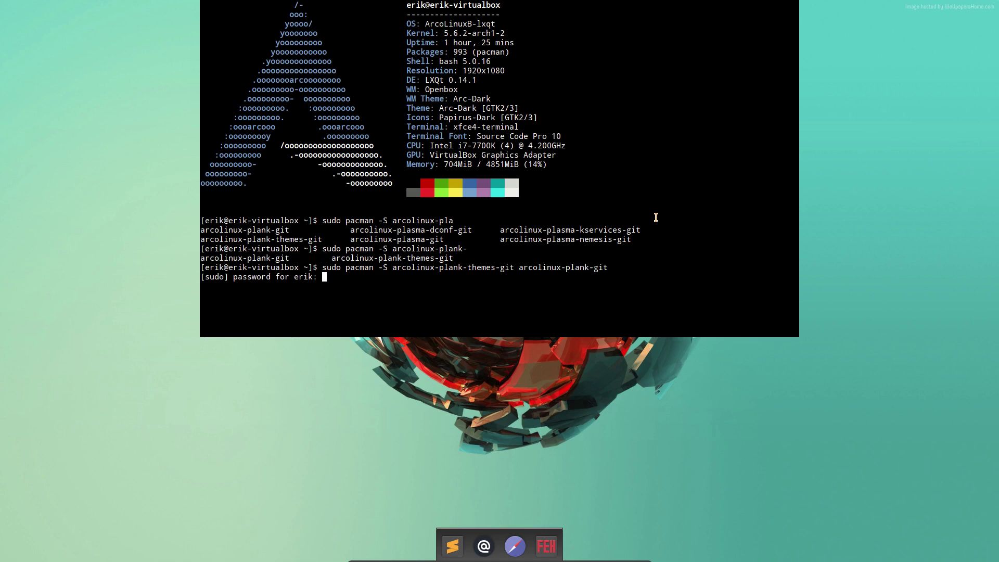
pyautogui.press('Return')
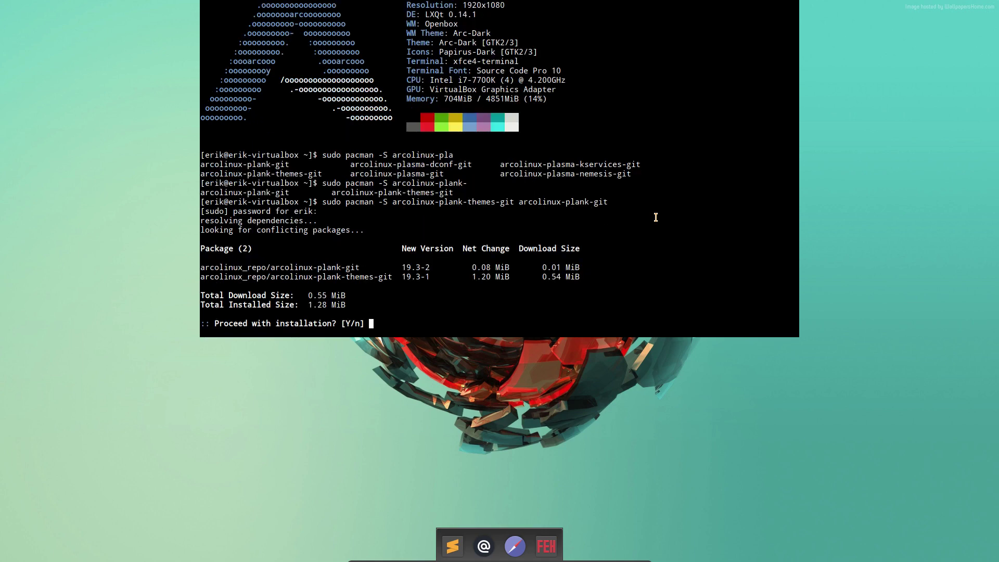
pyautogui.press('Return')
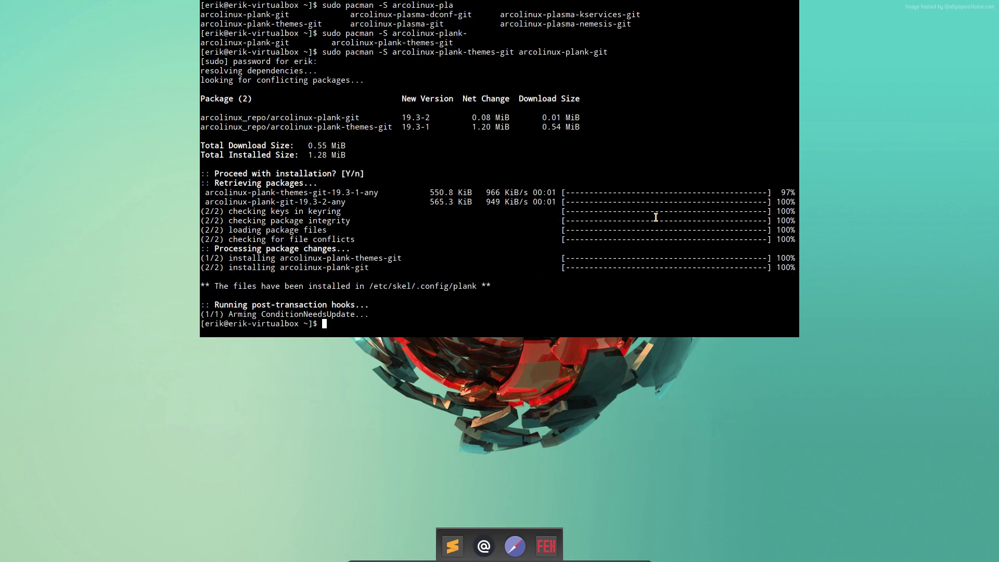
# Run skel to apply the skeleton settings to the home folder, then bring up logout
pyautogui.tripleClick(494, 285)
pyautogui.write('sk')
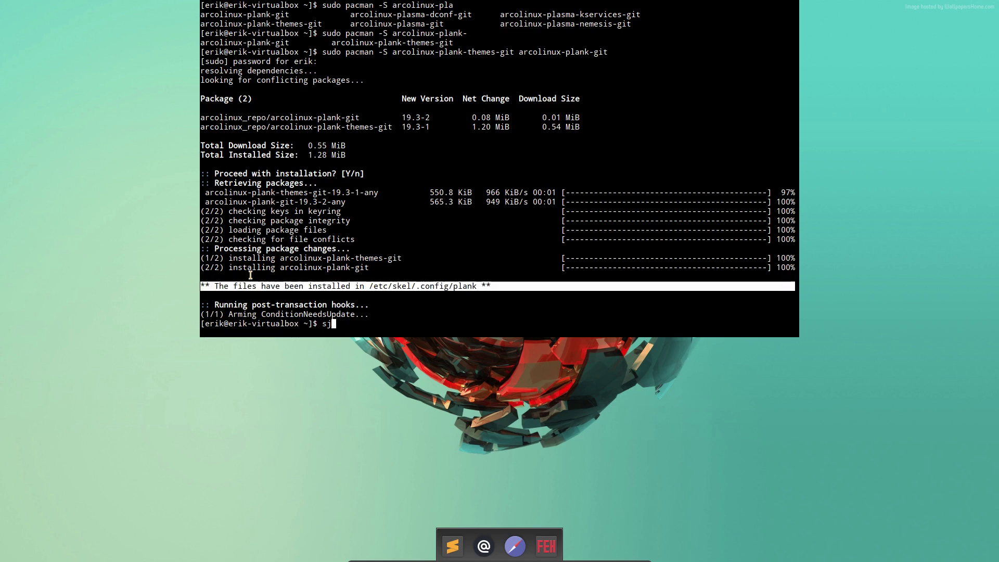
pyautogui.write('el')
pyautogui.press('Return')
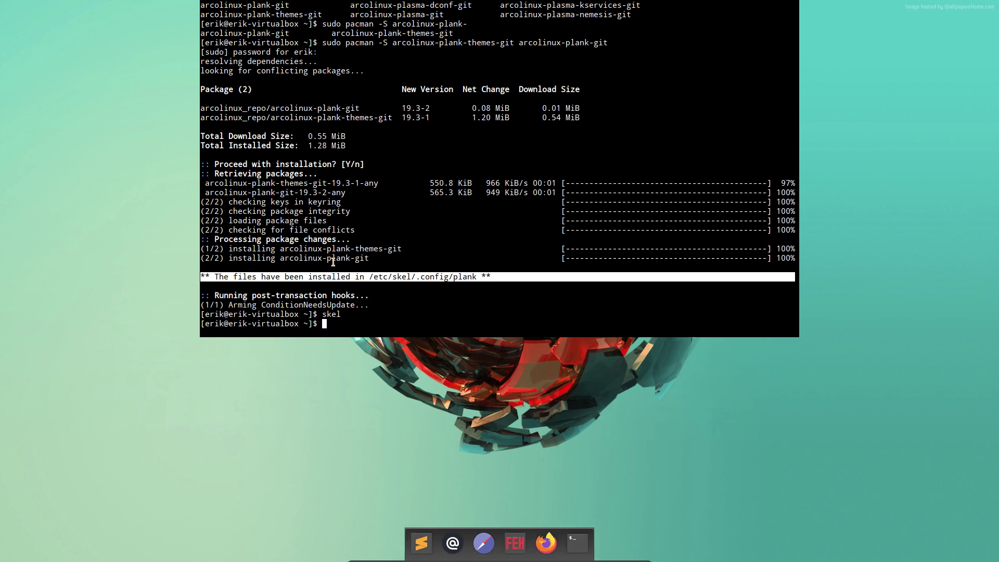
pyautogui.press('super+x')
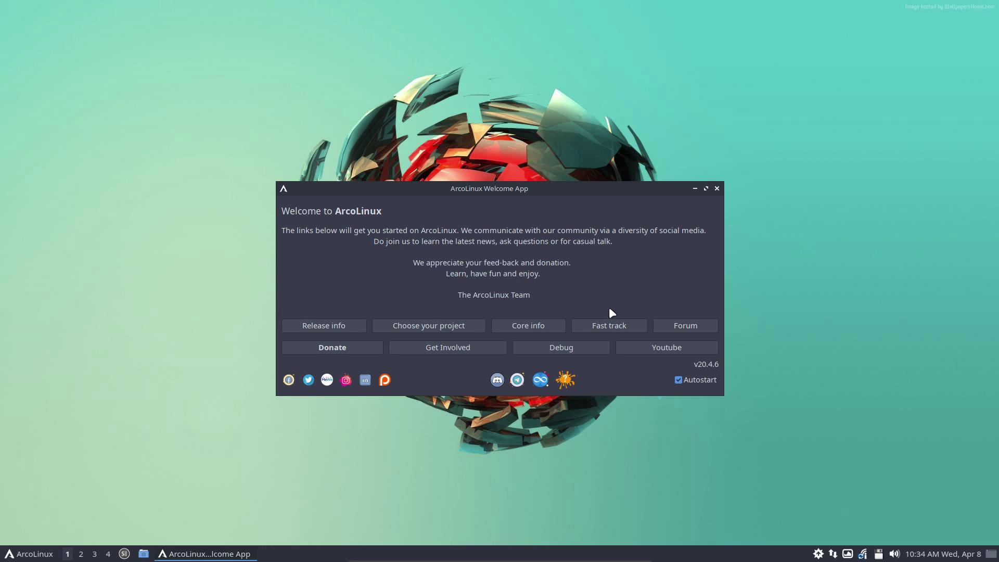
# Close the ArcoLinux Welcome App window to reveal the freshly logged-in desktop
pyautogui.click(717, 188)
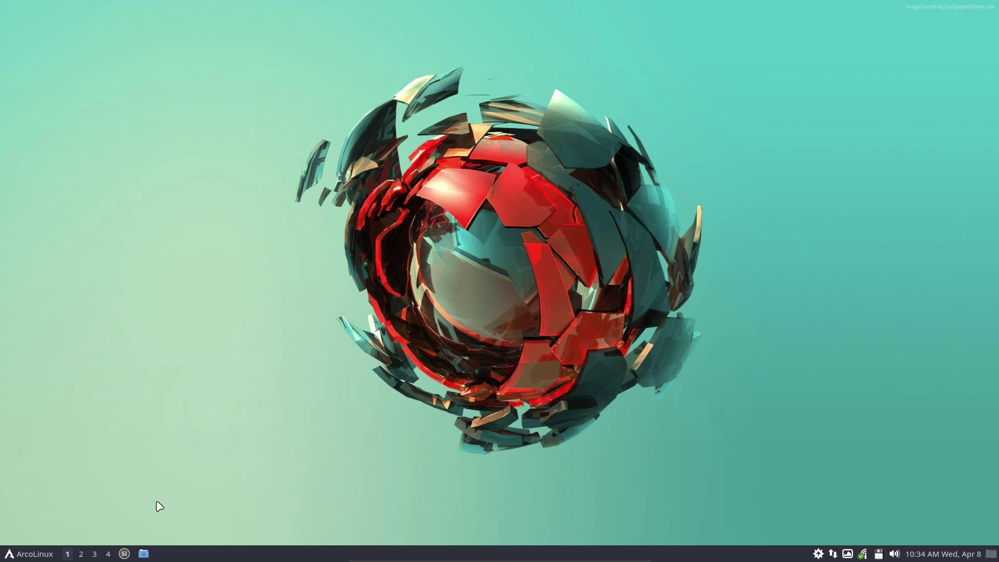
# Open the home folder maximized and delete the .config-backup-2020.04.08-07.49.15 folder
pyautogui.click(143, 554)
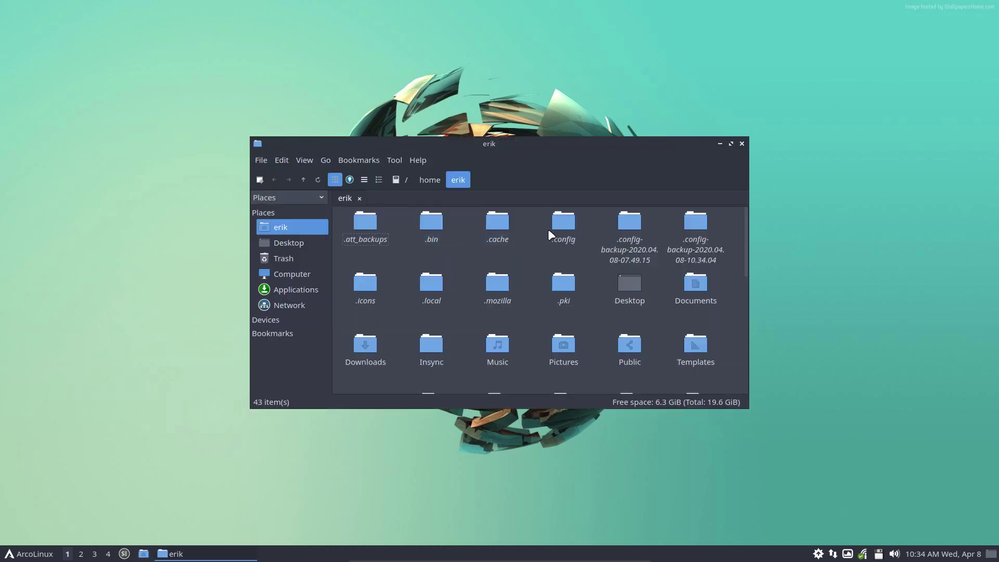
pyautogui.doubleClick(599, 145)
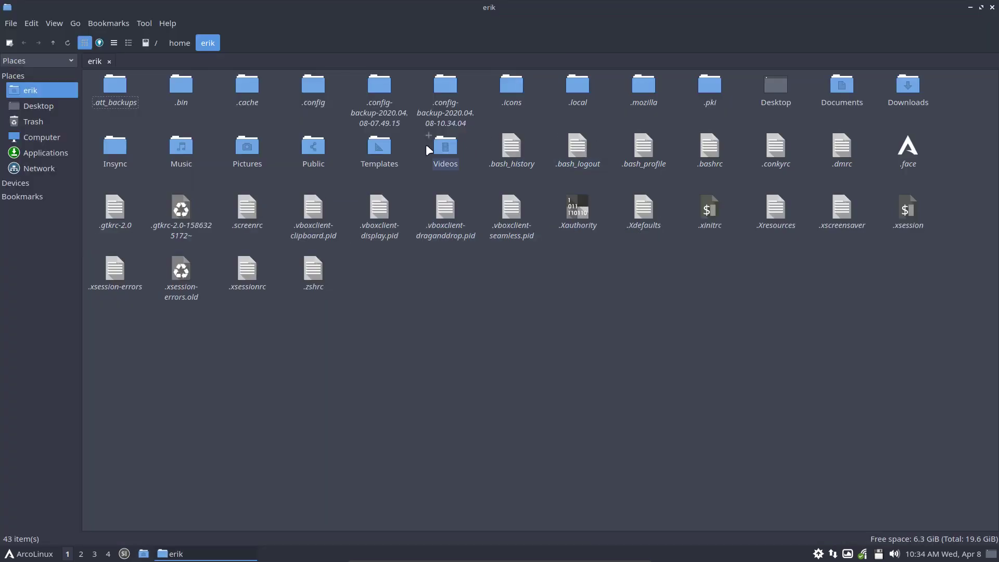
pyautogui.moveTo(289, 83); pyautogui.dragTo(394, 116)
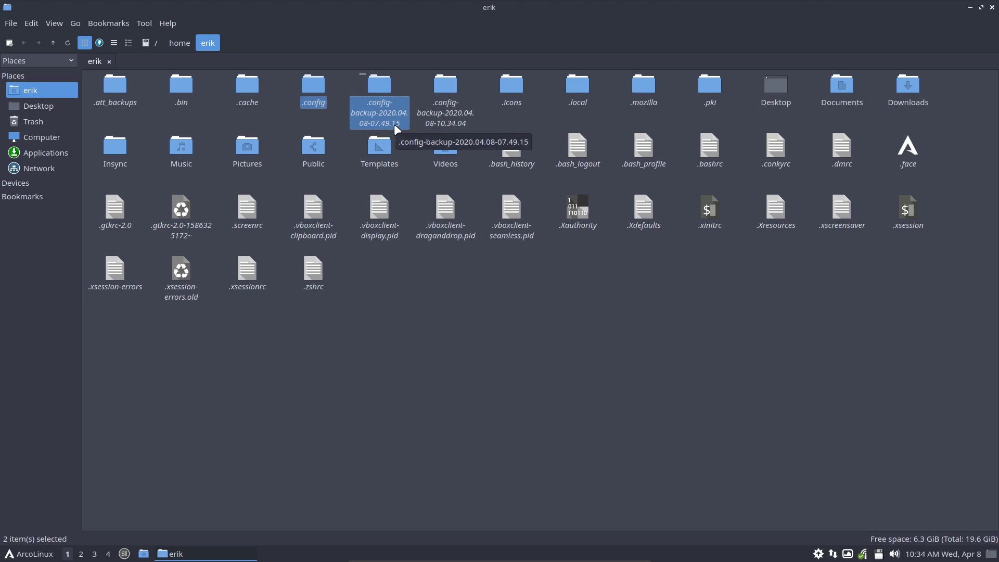
pyautogui.moveTo(444, 101)
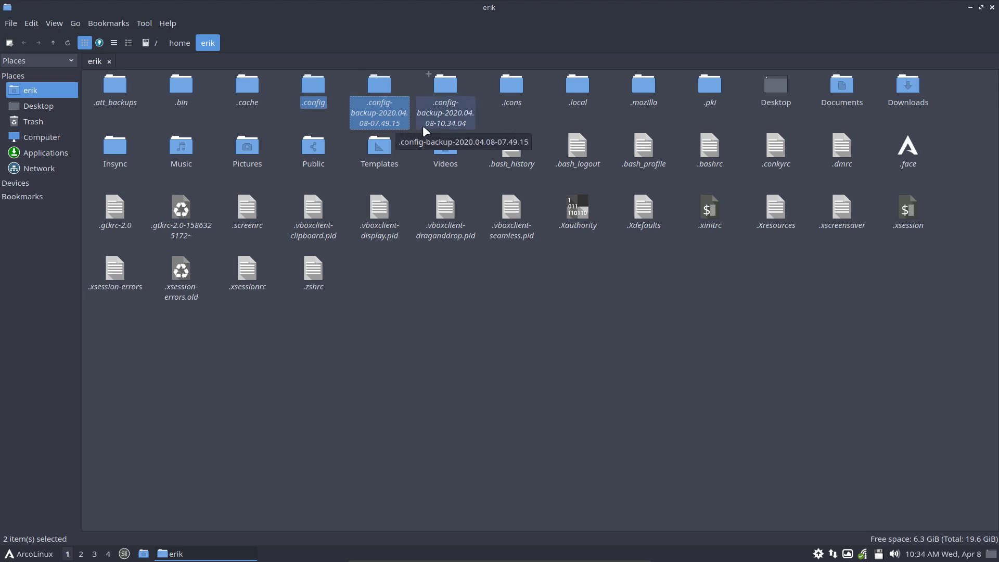
pyautogui.click(448, 117)
pyautogui.click(386, 90)
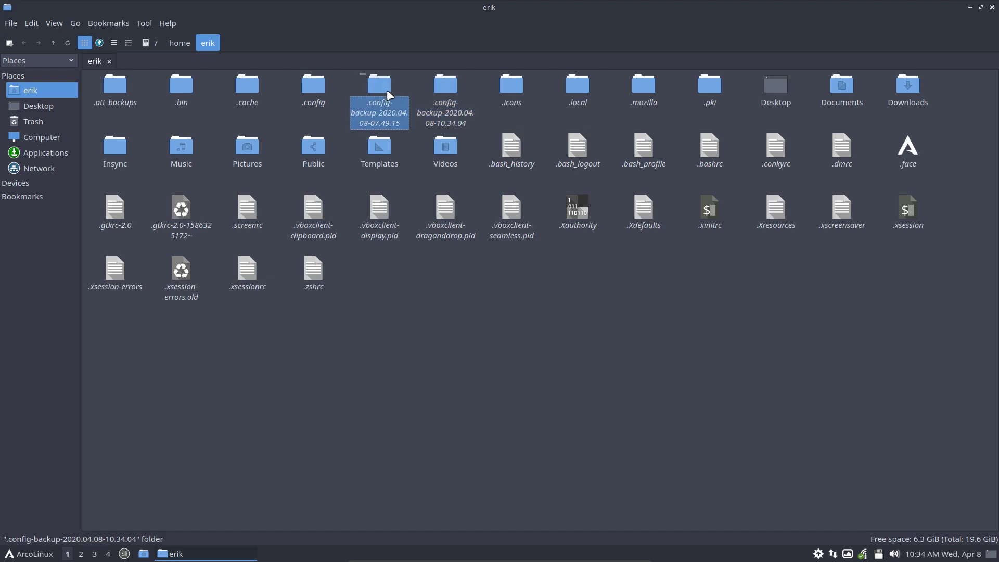
pyautogui.press('Delete')
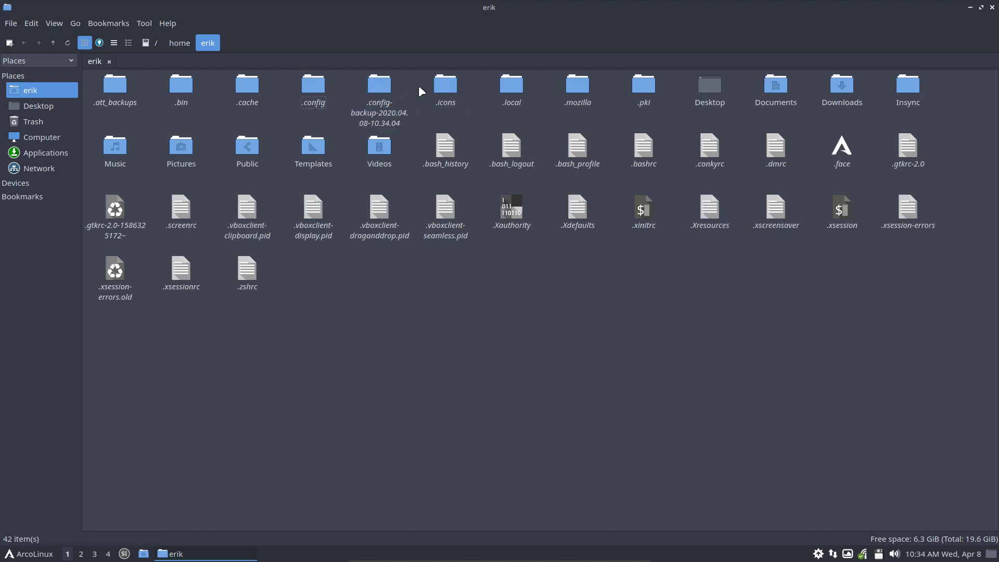
# Select .config and the remaining backup folder, then dismiss their context menu
pyautogui.moveTo(421, 83); pyautogui.dragTo(302, 86)
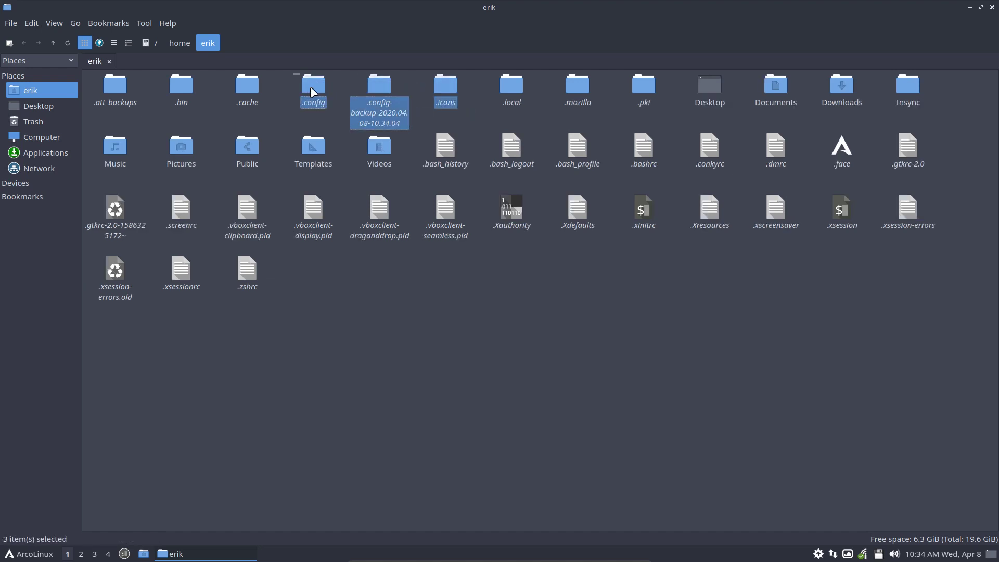
pyautogui.click(404, 80)
pyautogui.click(299, 88)
pyautogui.keyDown('ctrl'); pyautogui.click(382, 102); pyautogui.keyUp('ctrl')
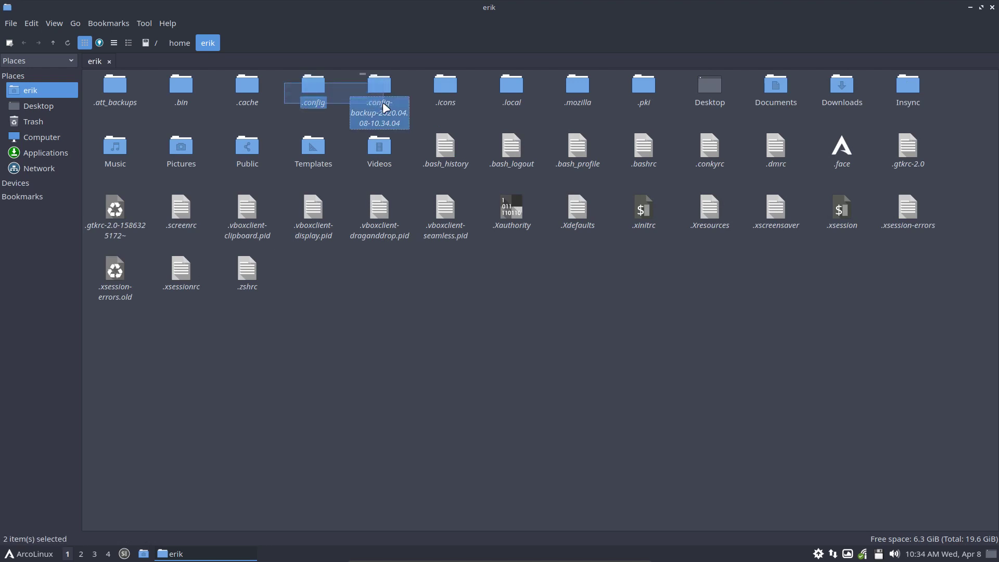
pyautogui.rightClick(381, 92)
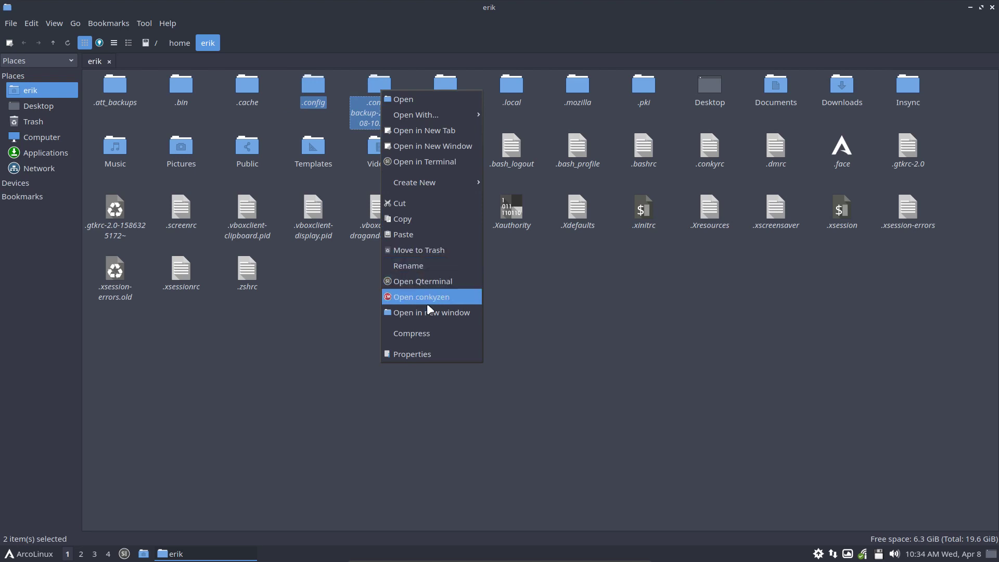
pyautogui.click(485, 392)
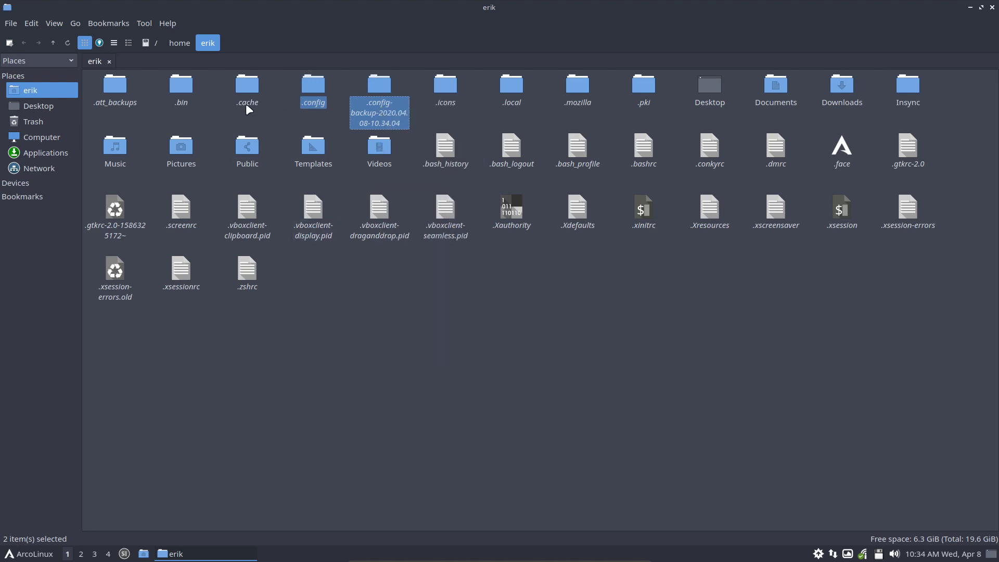
# View the file manager's Help > About information, then close it and the file manager
pyautogui.click(172, 26)
pyautogui.click(177, 42)
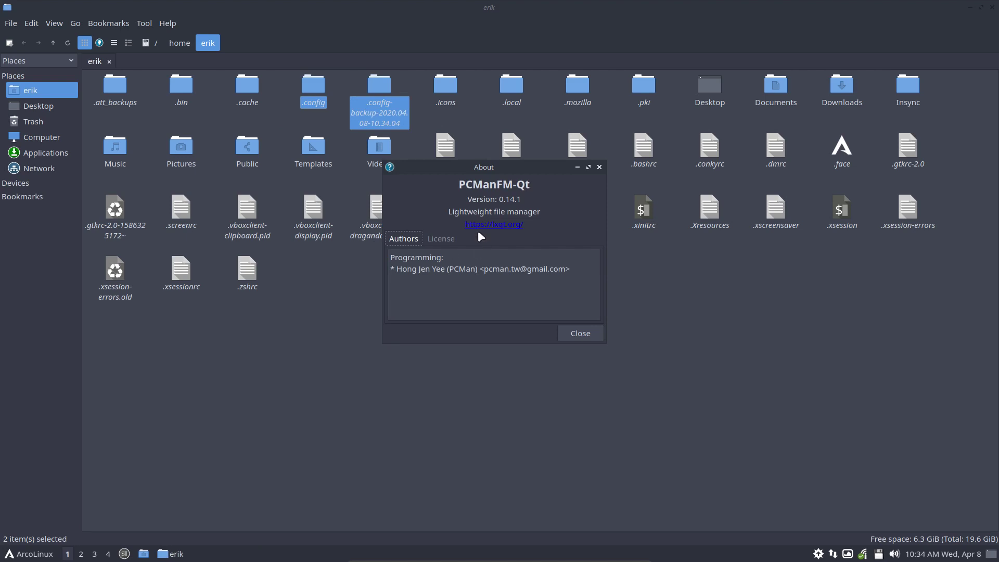
pyautogui.click(585, 333)
pyautogui.click(992, 7)
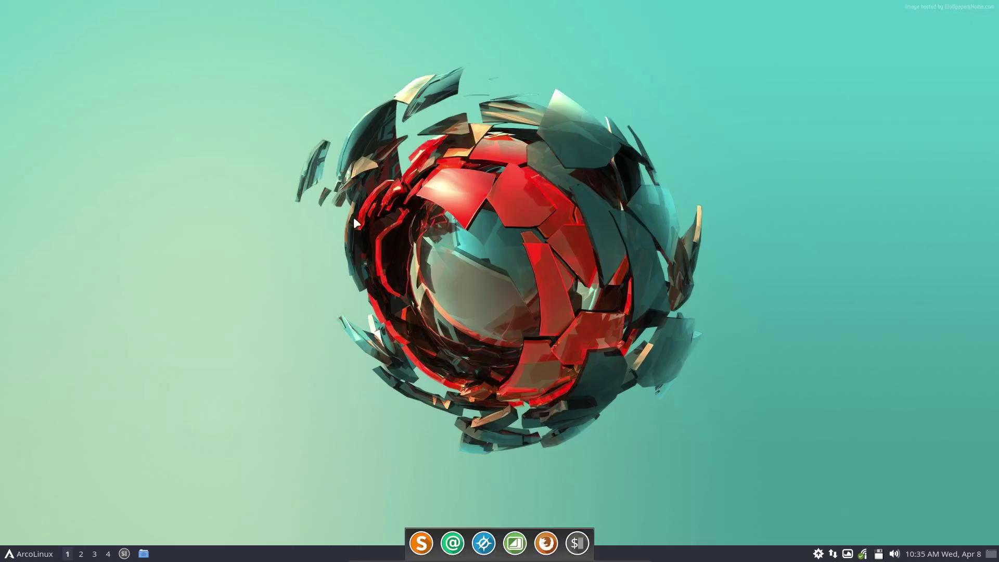
pyautogui.moveTo(420, 542)
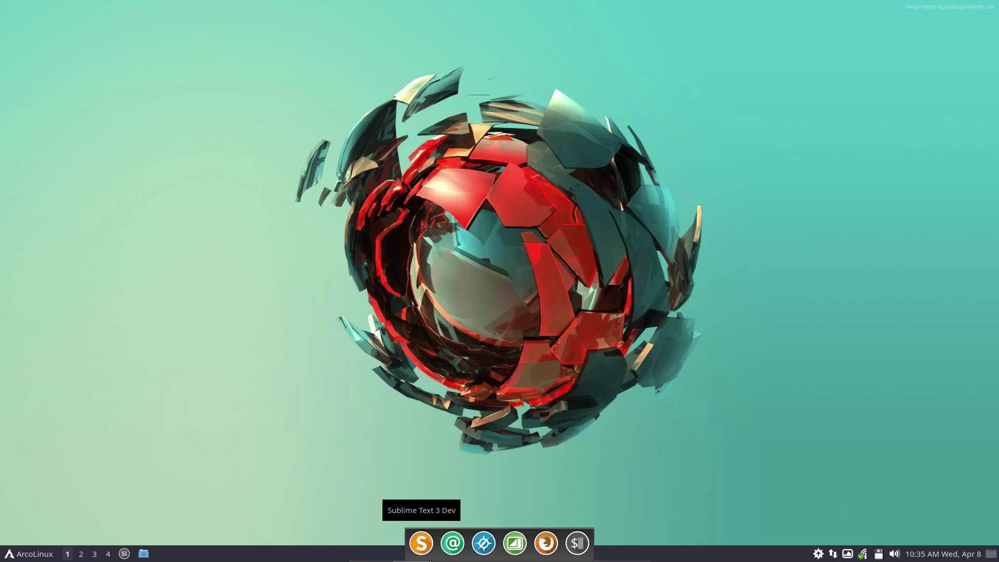
# On the second desktop, set the Plank dock theme to DarkPanel in its Preferences
pyautogui.hotkey('ctrl', 'alt', 'Right')
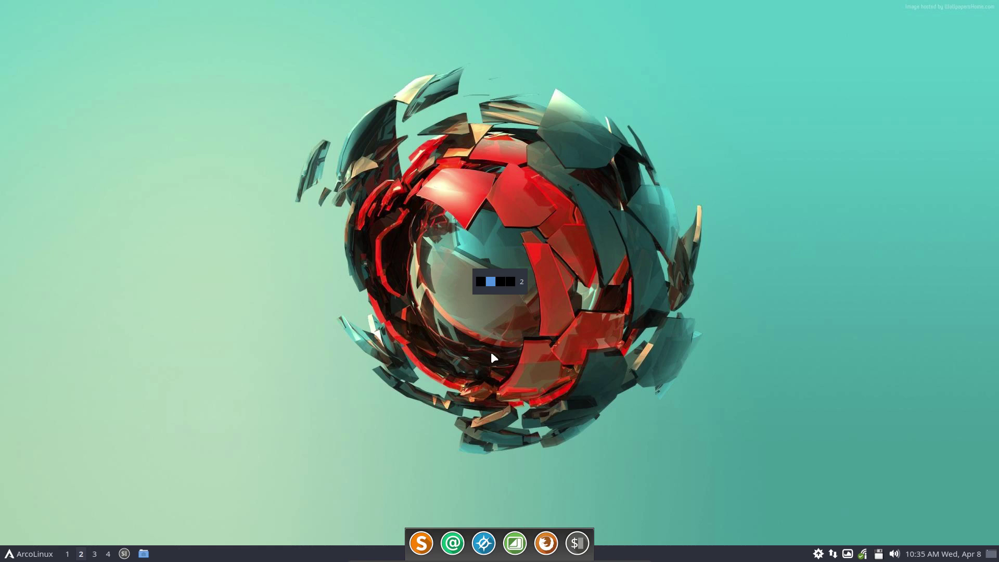
pyautogui.rightClick(435, 557)
pyautogui.click(486, 496)
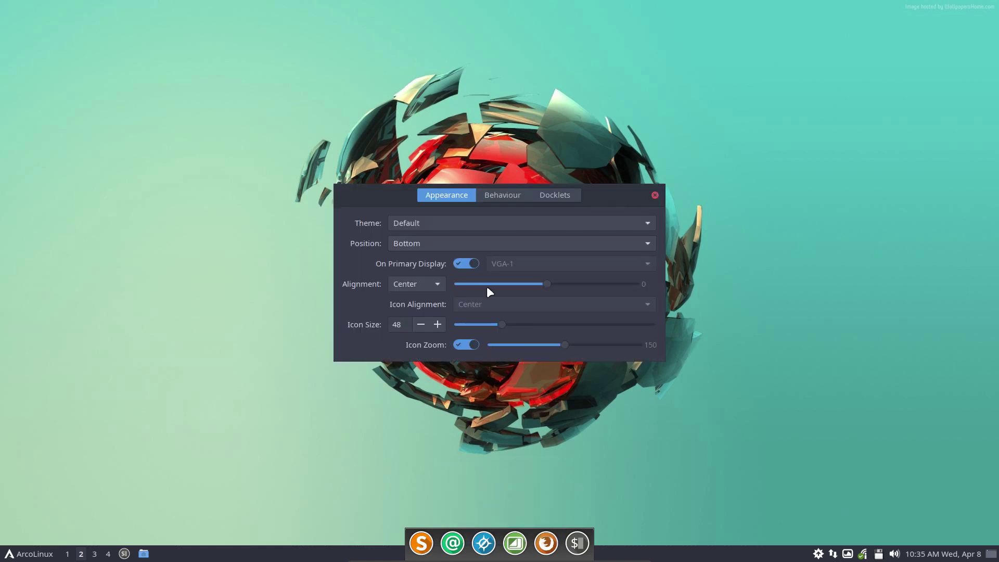
pyautogui.click(461, 224)
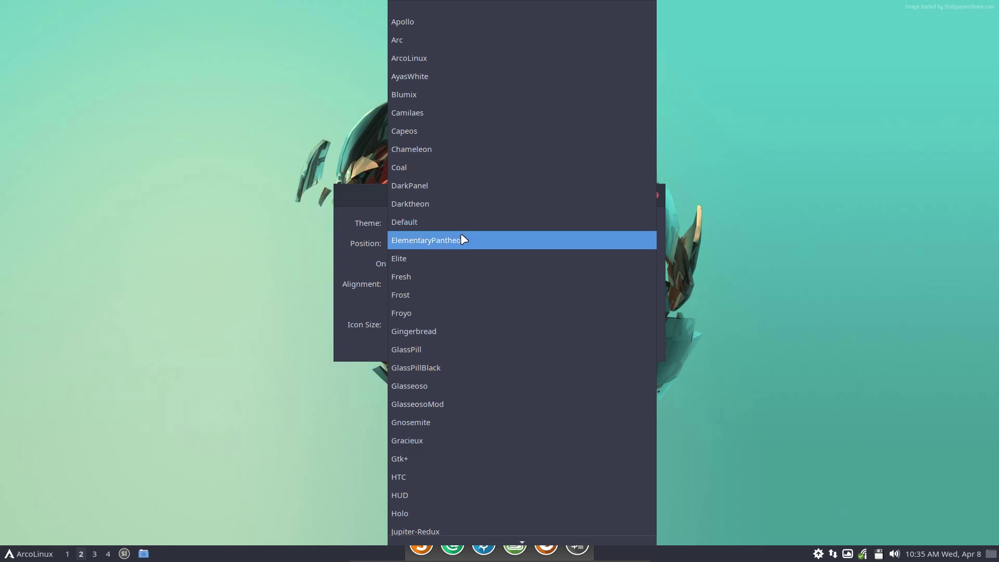
pyautogui.click(463, 239)
pyautogui.press('Up')
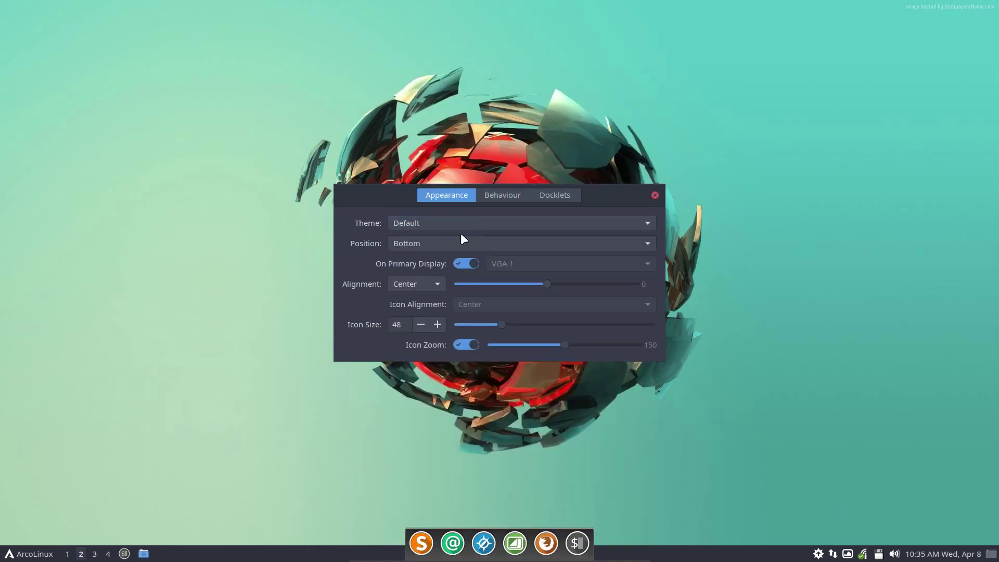
pyautogui.press('Up')
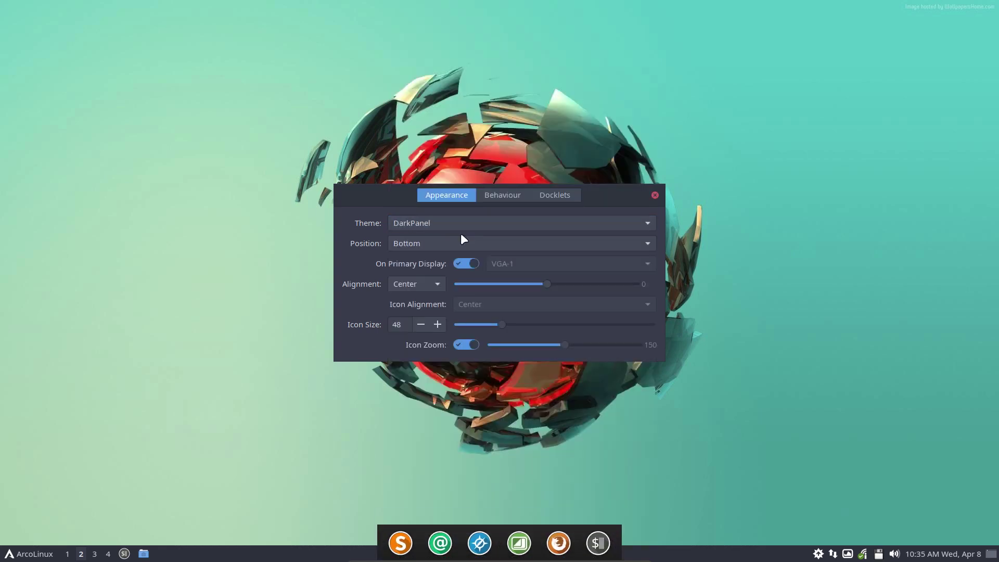
pyautogui.click(654, 195)
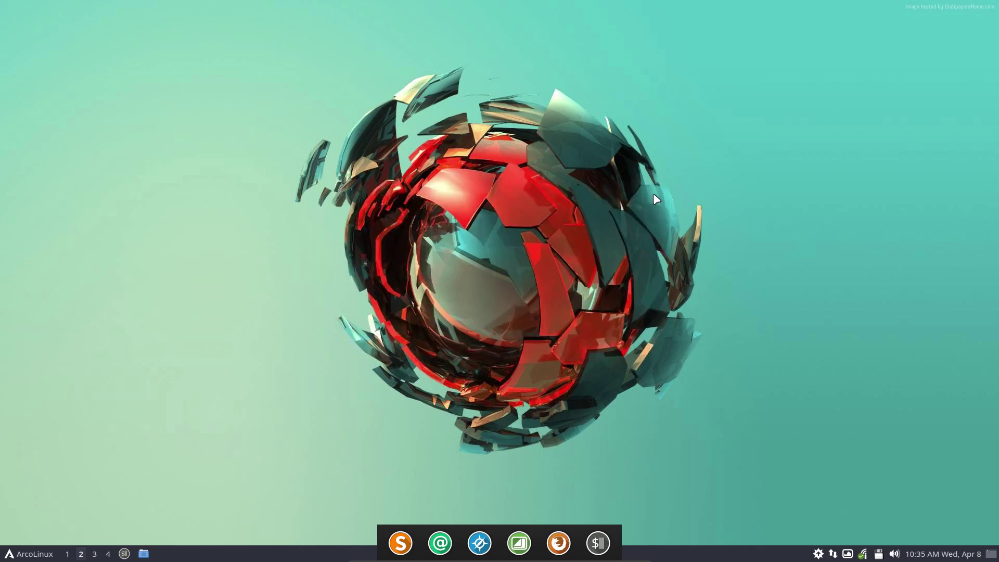
# Launch Thunar via menu search 'thu' and compare .config with its backup folder in Meld
pyautogui.click(44, 555)
pyautogui.write('thu')
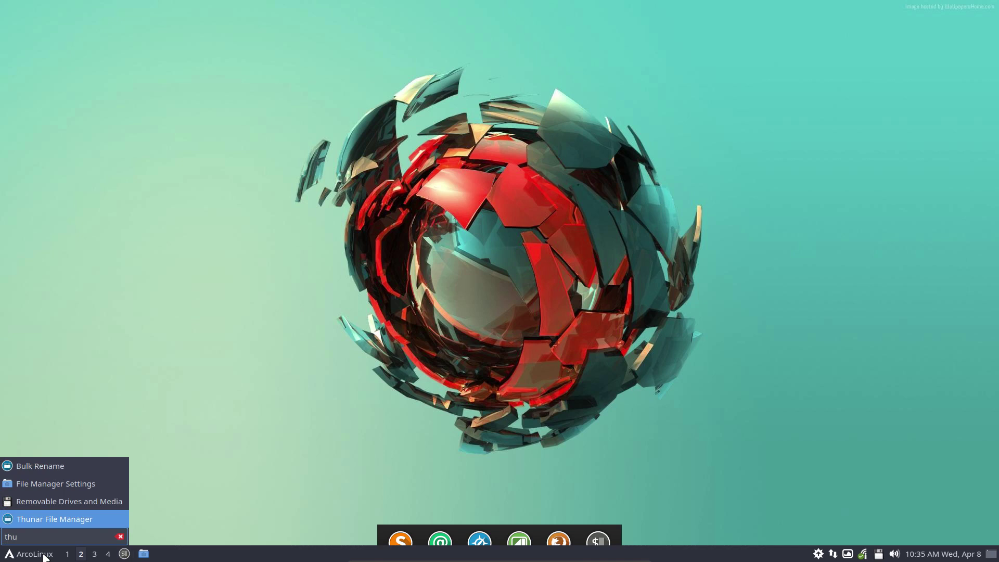
pyautogui.press('Return')
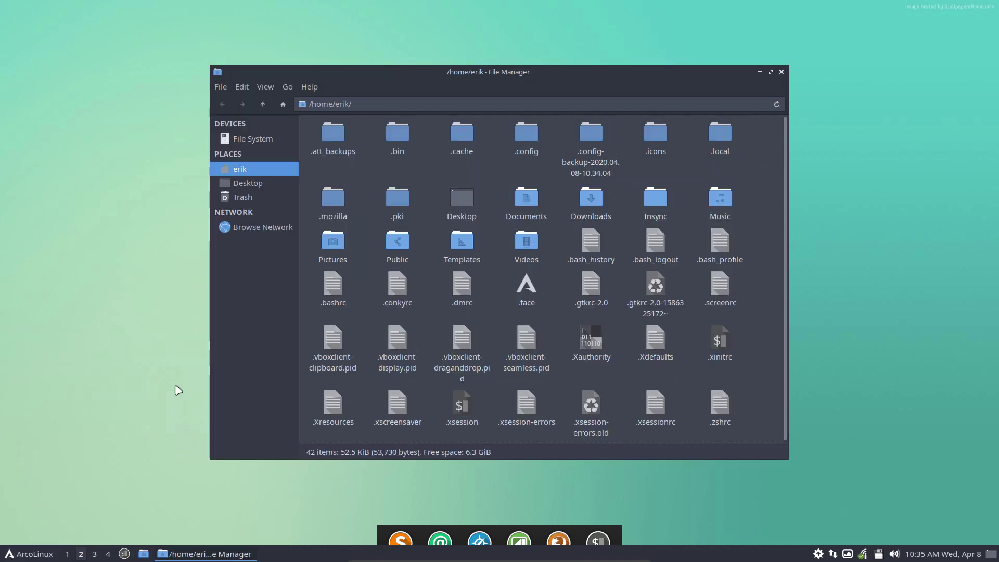
pyautogui.moveTo(502, 127); pyautogui.dragTo(594, 133)
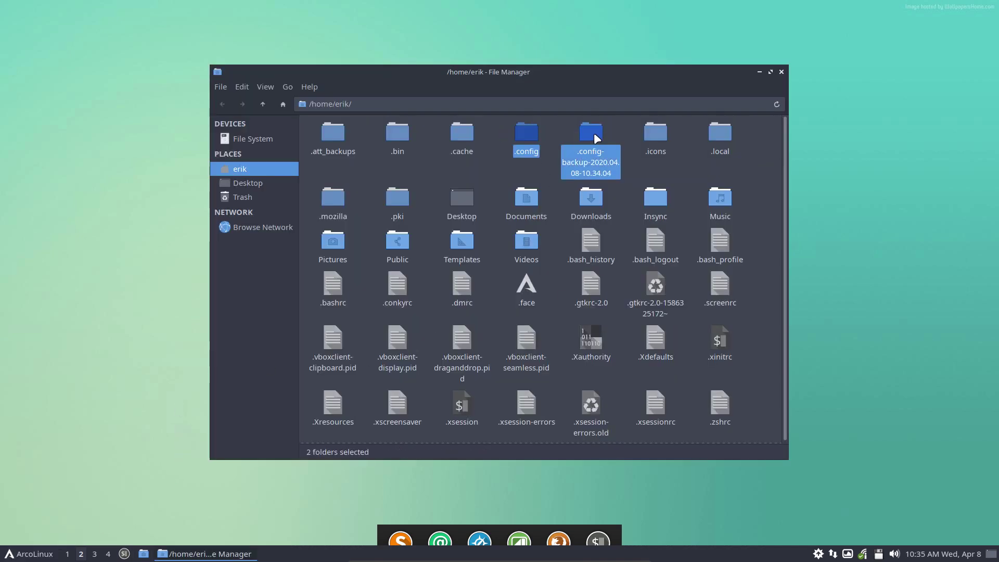
pyautogui.rightClick(594, 133)
pyautogui.click(656, 352)
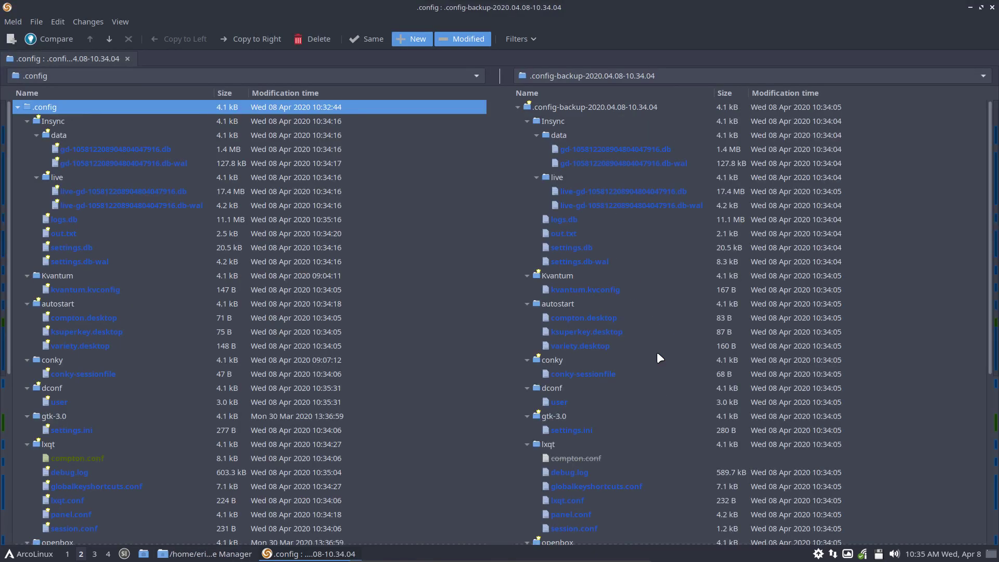
# Run 'sudo pacman -S meld' in the F12 drop-down terminal, then hide the terminal
pyautogui.press('F12')
pyautogui.write('sduo')
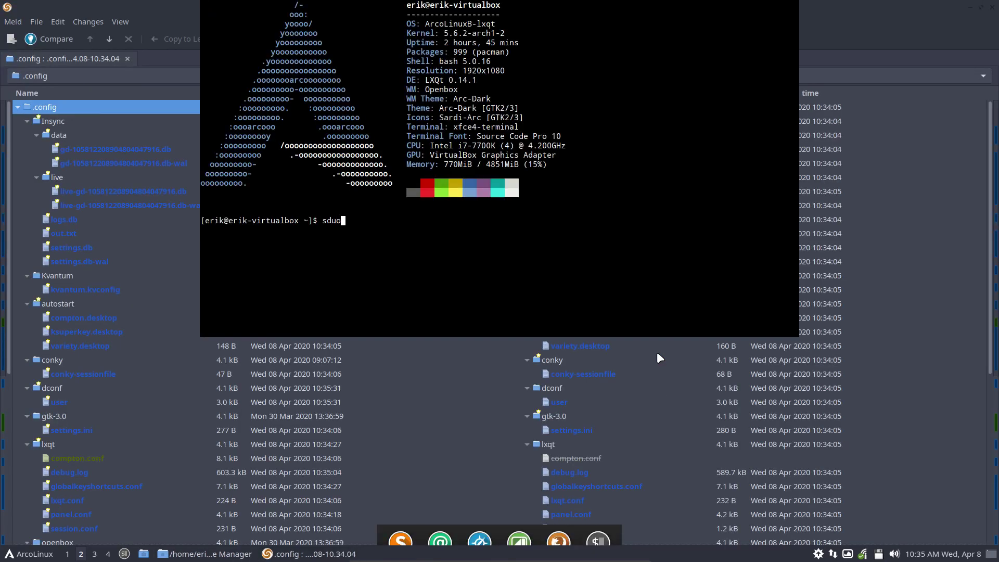
pyautogui.press('BackSpace')
pyautogui.press('BackSpace')
pyautogui.press('BackSpace')
pyautogui.write('udo')
pyautogui.write(' pacman -S ')
pyautogui.write('meld')
pyautogui.press('Return')
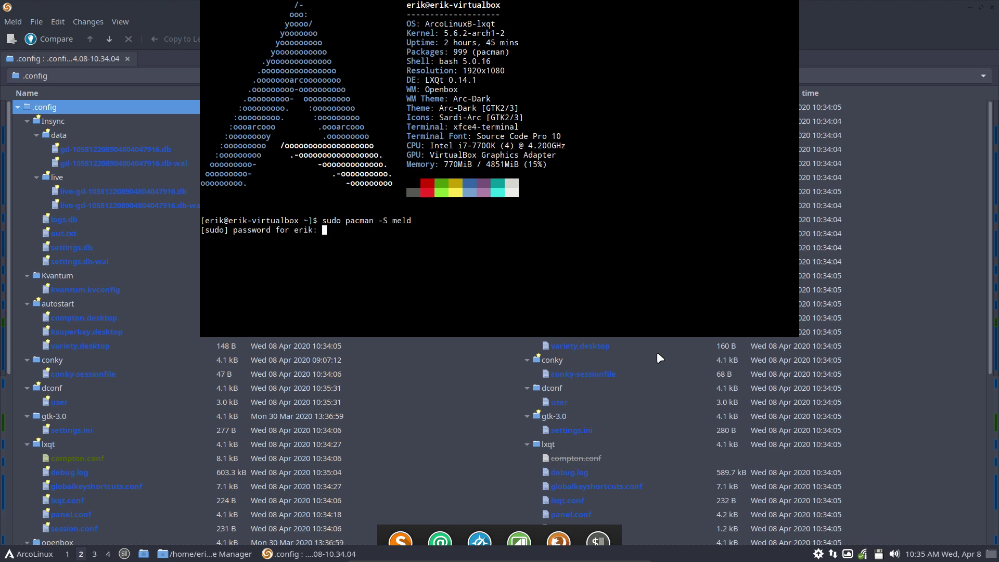
pyautogui.press('Return')
pyautogui.press('Return')
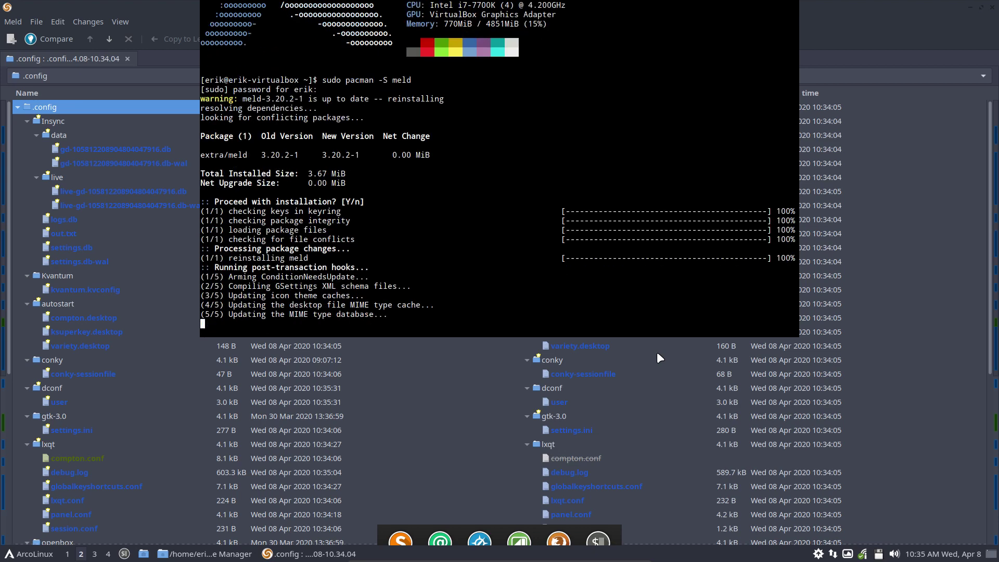
pyautogui.press('F12')
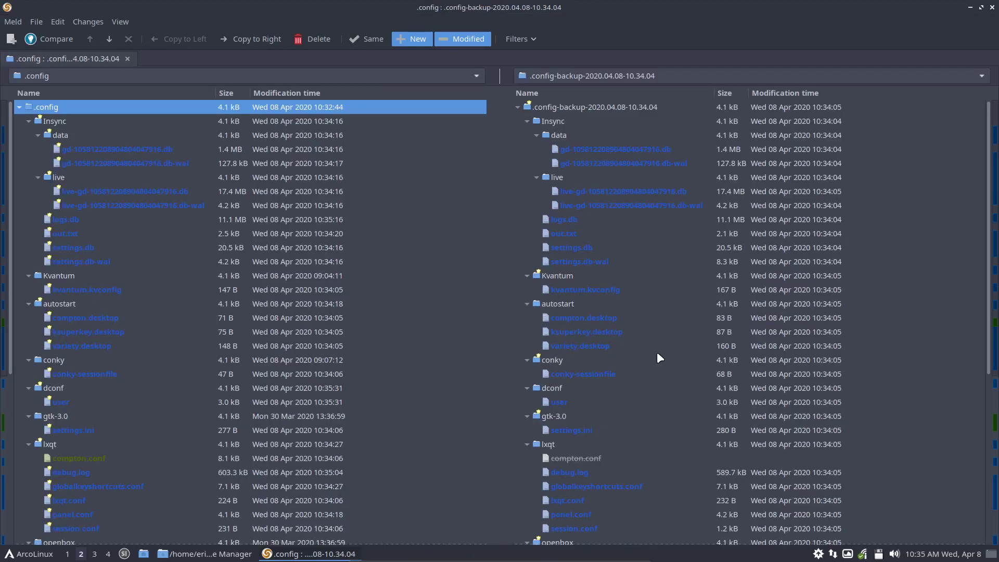
# Rescan by toggling the Same filter, collapse Insync, and review the kvantum.kvconfig differences
pyautogui.click(364, 40)
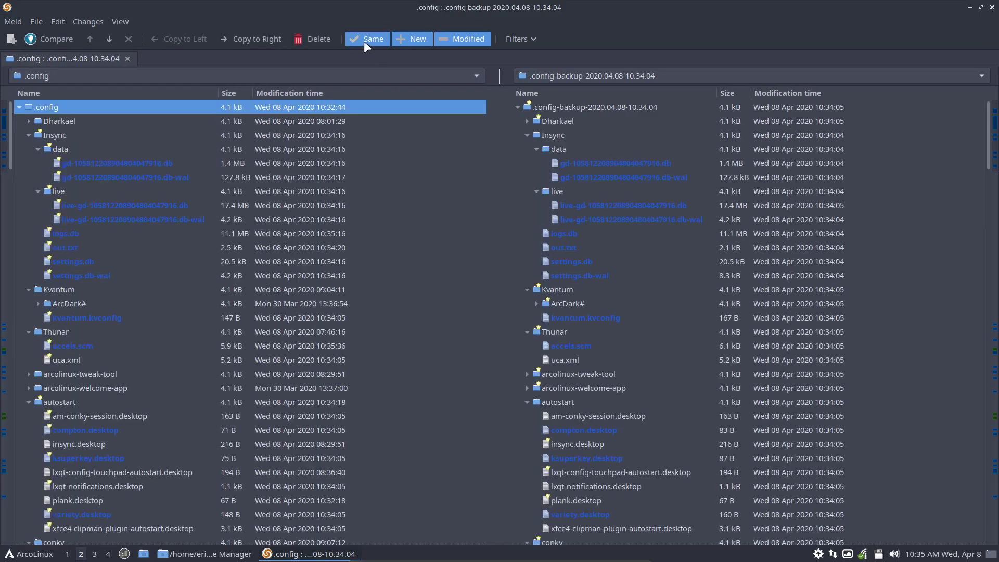
pyautogui.click(363, 40)
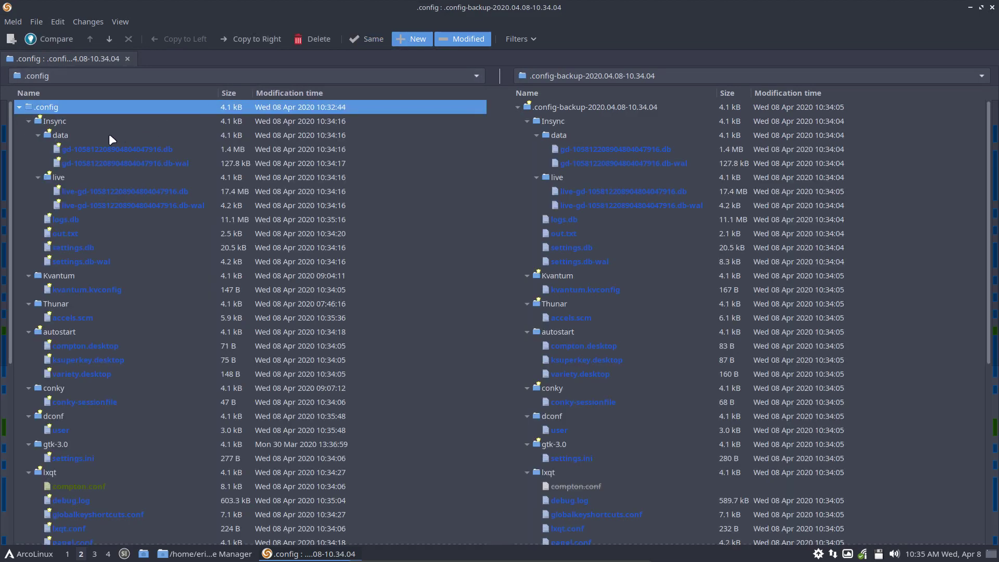
pyautogui.click(29, 119)
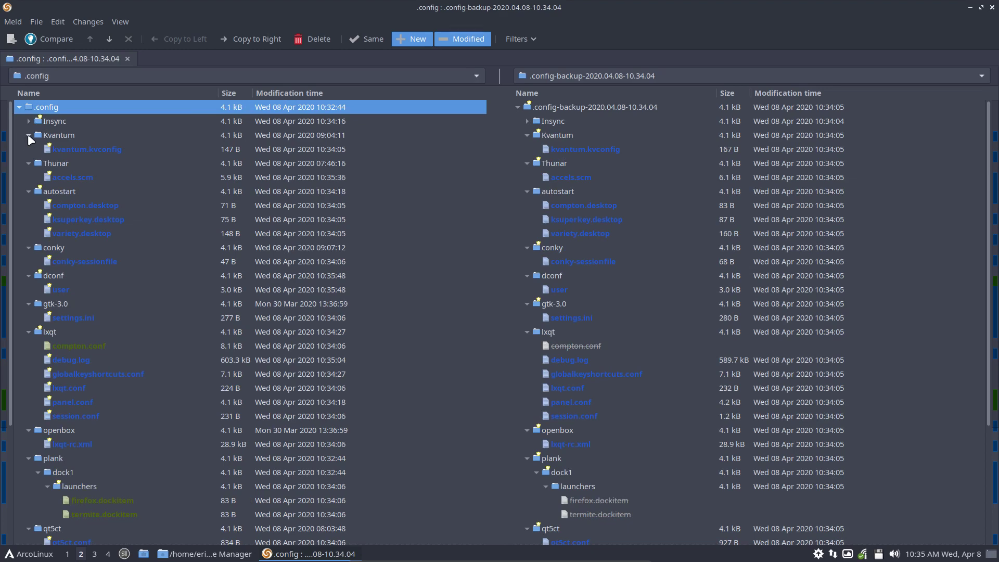
pyautogui.doubleClick(58, 149)
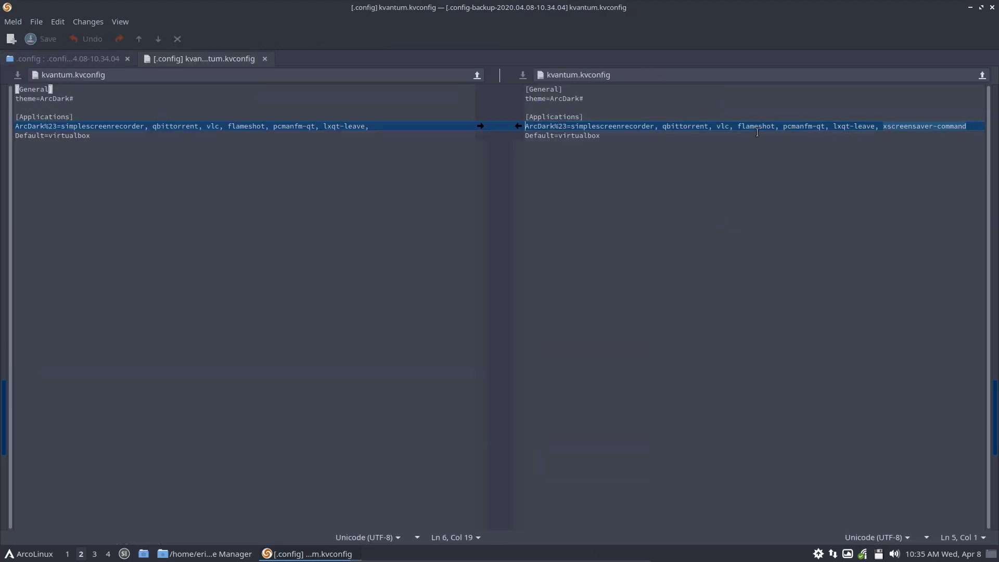
pyautogui.click(264, 58)
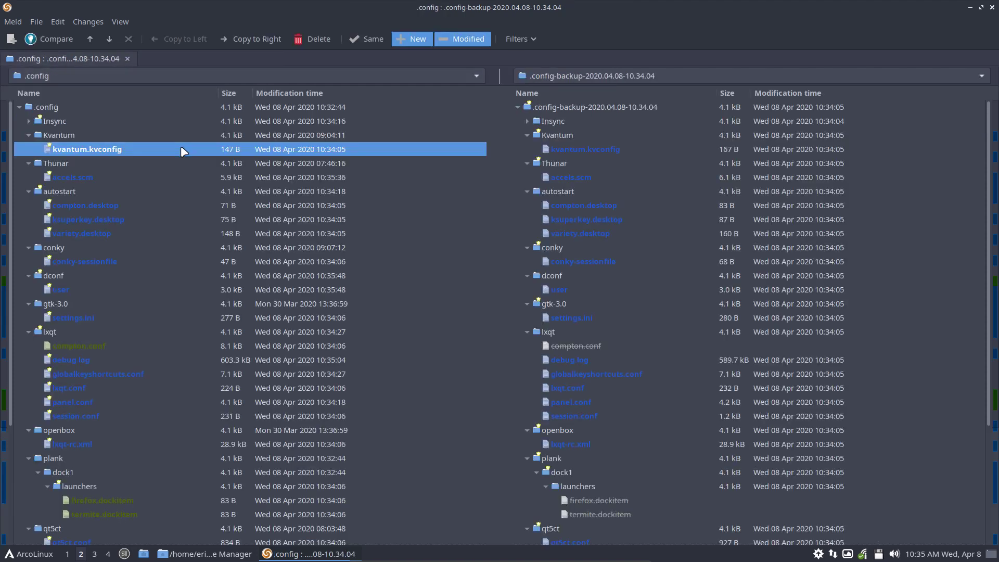
# Inspect accels.scm, compton.desktop, ksuperkey.desktop, variety.desktop, conky-sessionfile, dconf user and settings.ini entries
pyautogui.click(81, 178)
pyautogui.click(81, 204)
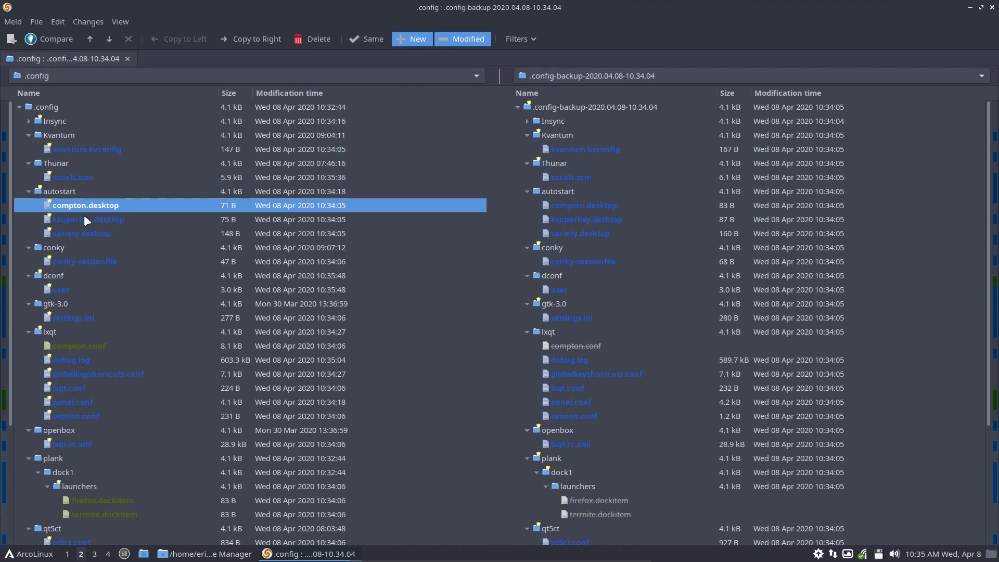
pyautogui.click(555, 219)
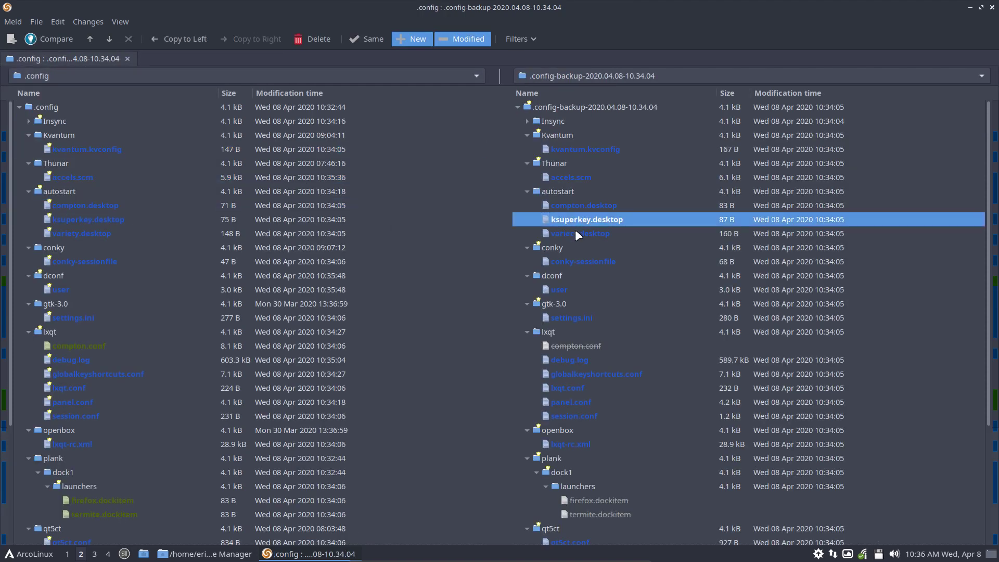
pyautogui.click(575, 234)
pyautogui.click(130, 235)
pyautogui.click(97, 262)
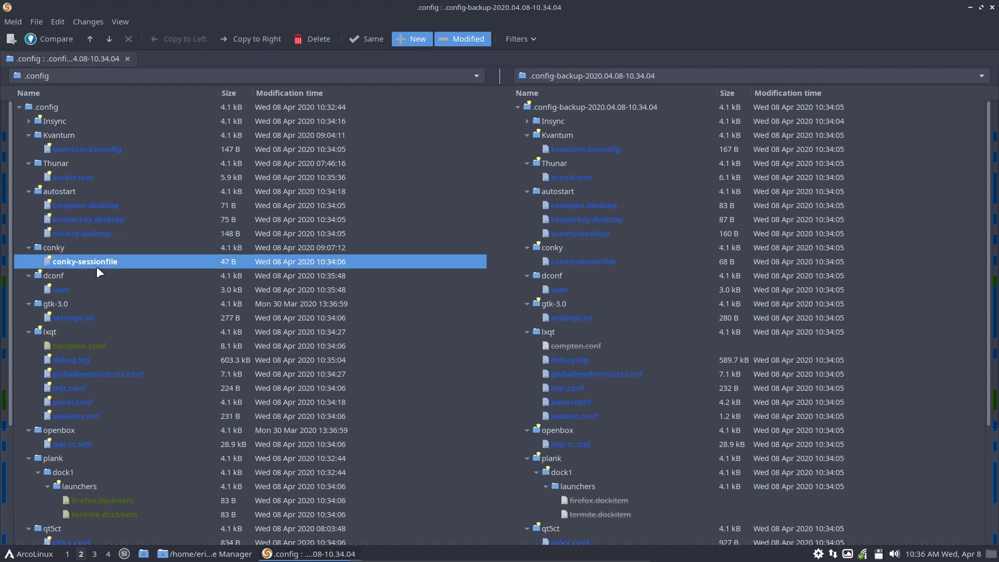
pyautogui.click(66, 290)
pyautogui.click(73, 318)
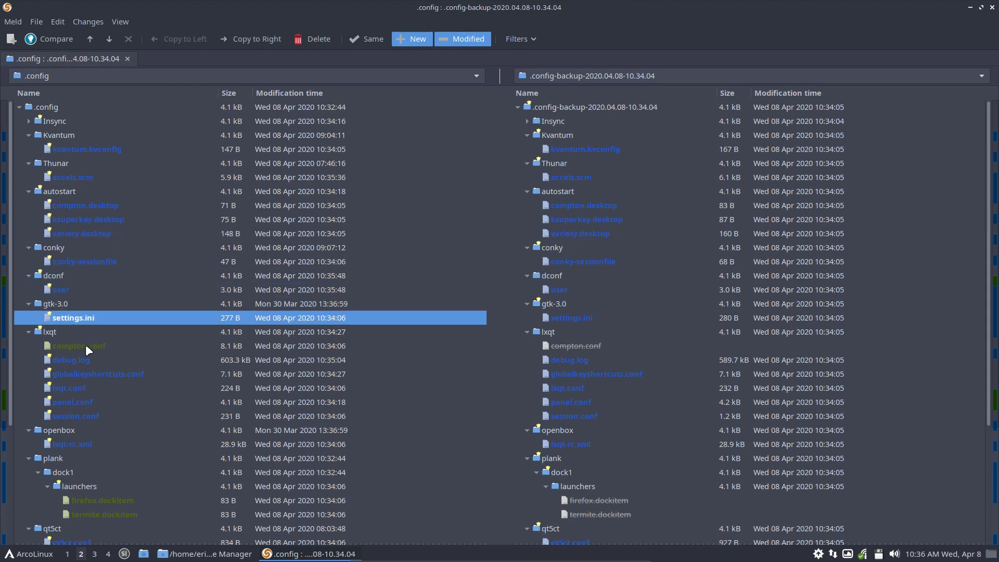
# Copy the backup's Papirus-Dark icon theme line into gtk-3.0 settings.ini and save on closing
pyautogui.doubleClick(573, 319)
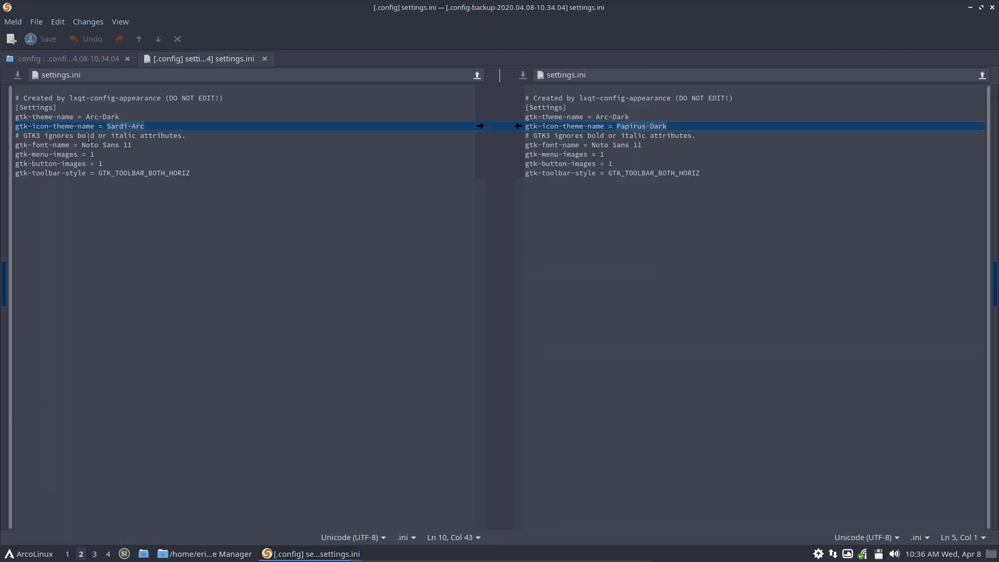
pyautogui.click(518, 126)
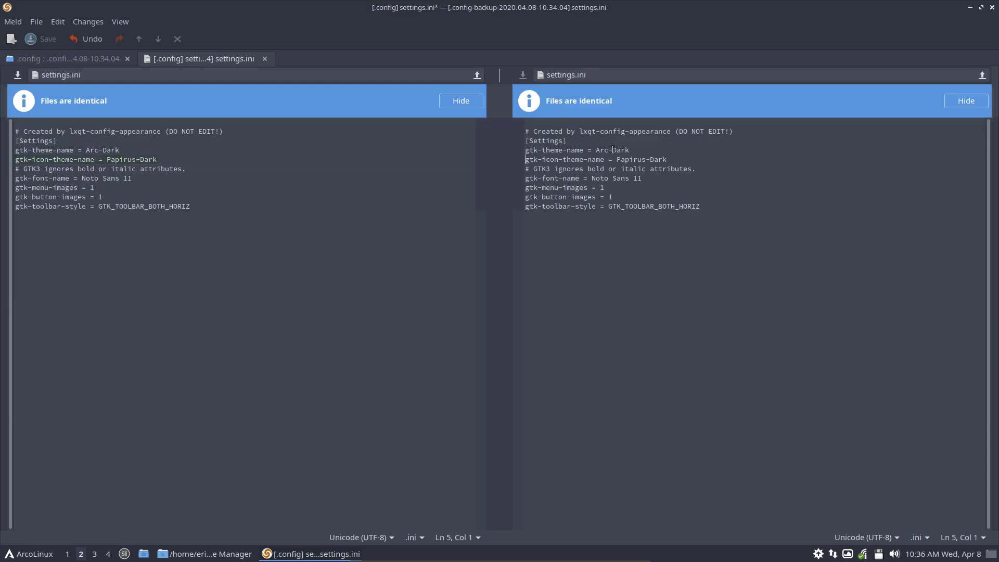
pyautogui.moveTo(613, 159); pyautogui.dragTo(667, 159)
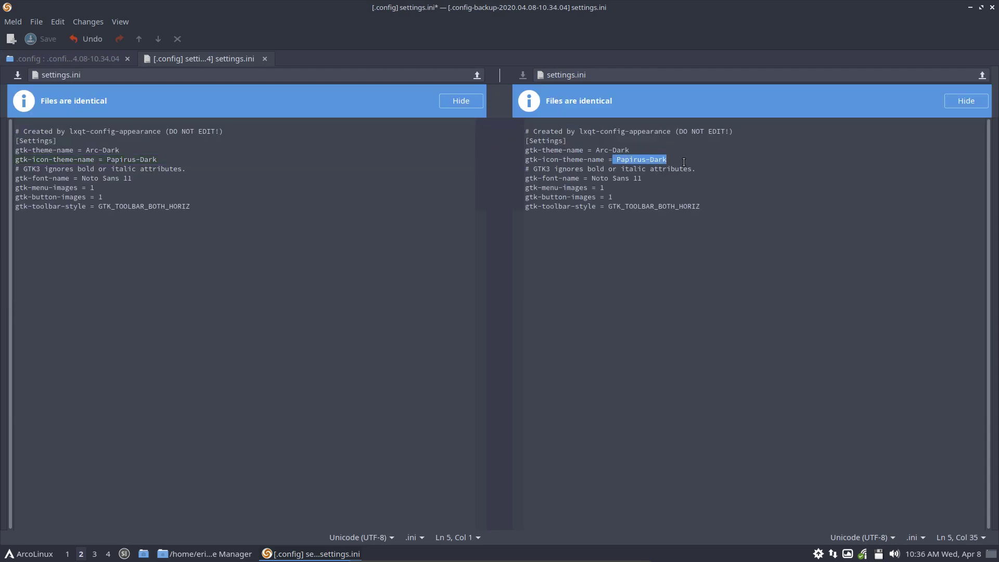
pyautogui.click(264, 59)
pyautogui.click(569, 333)
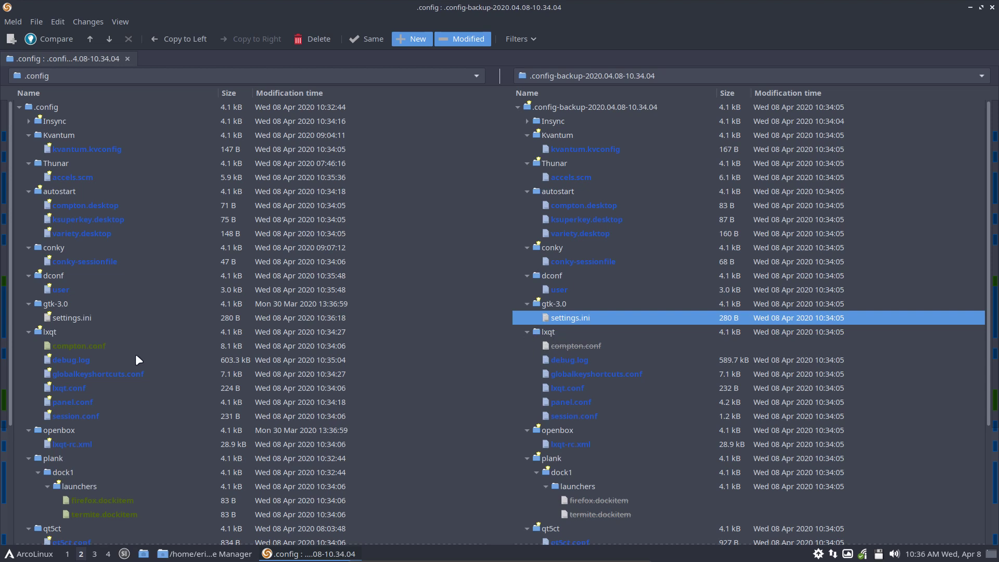
# Copy the backup's lxqt files, debug.log through session.conf, into .config
pyautogui.click(554, 363)
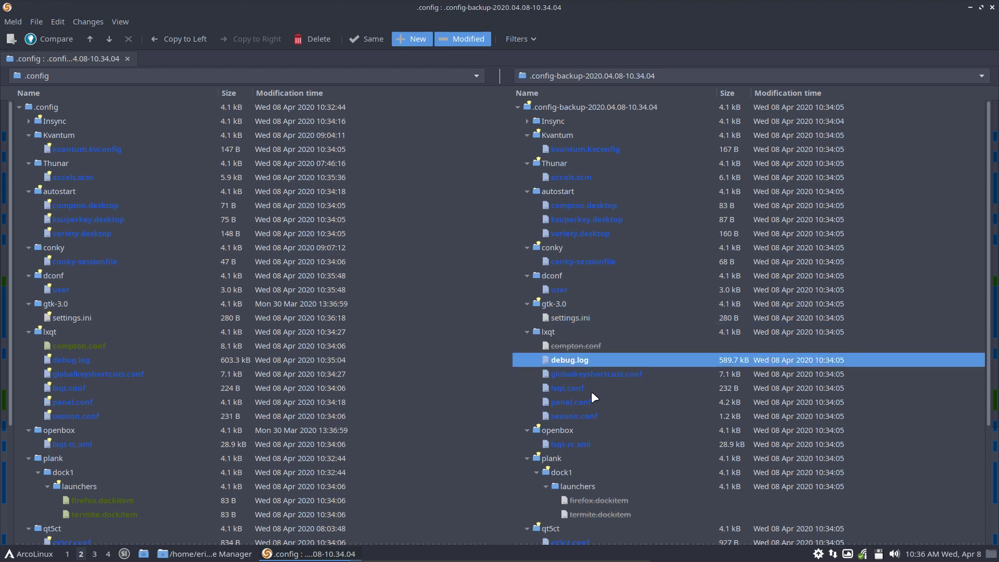
pyautogui.keyDown('shift'); pyautogui.click(570, 416); pyautogui.keyUp('shift')
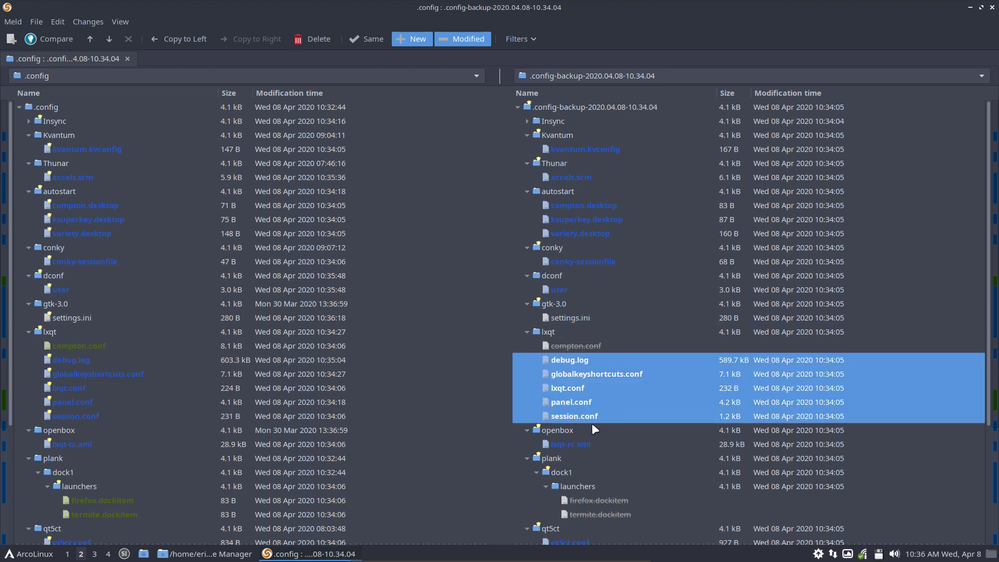
pyautogui.rightClick(568, 365)
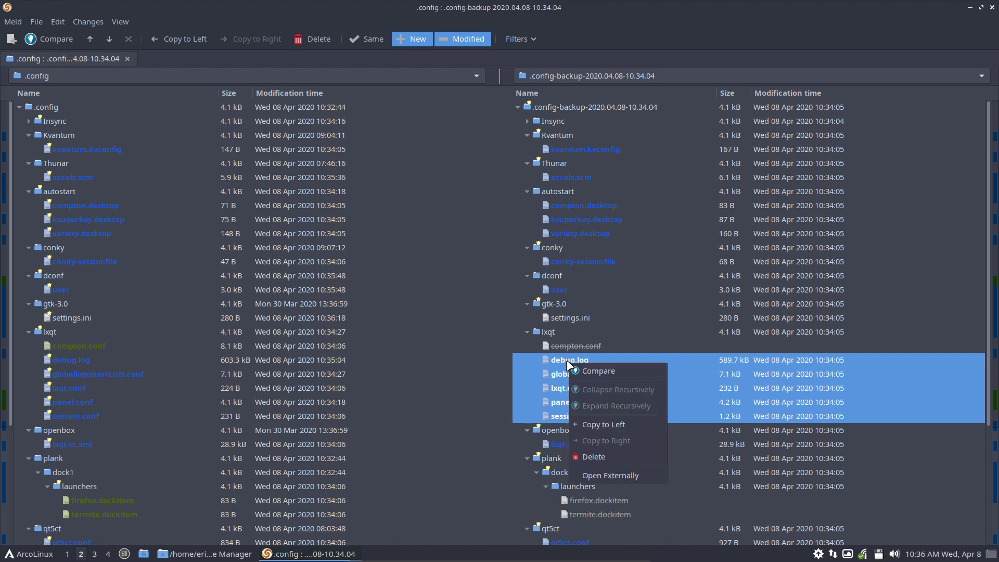
pyautogui.click(591, 419)
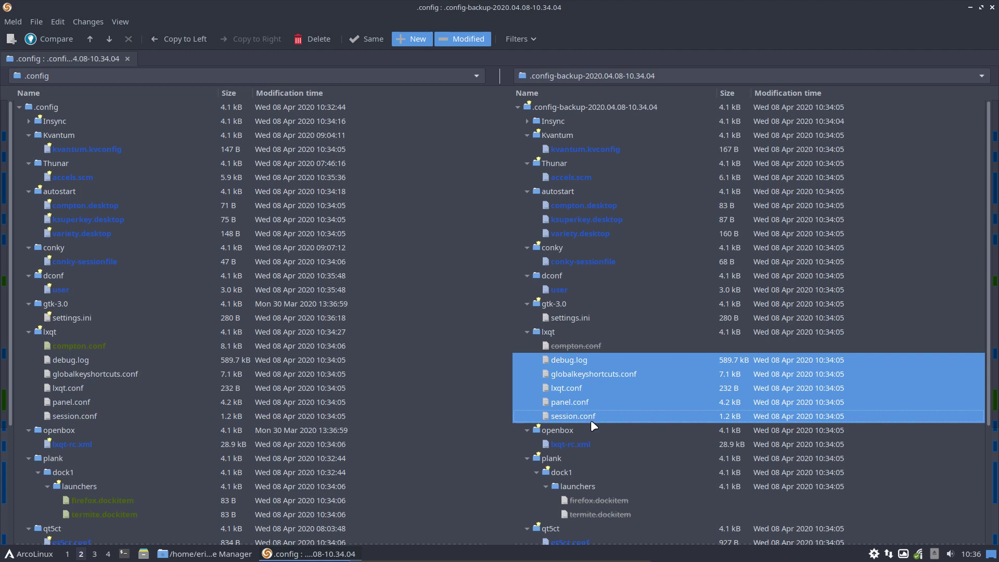
pyautogui.click(548, 331)
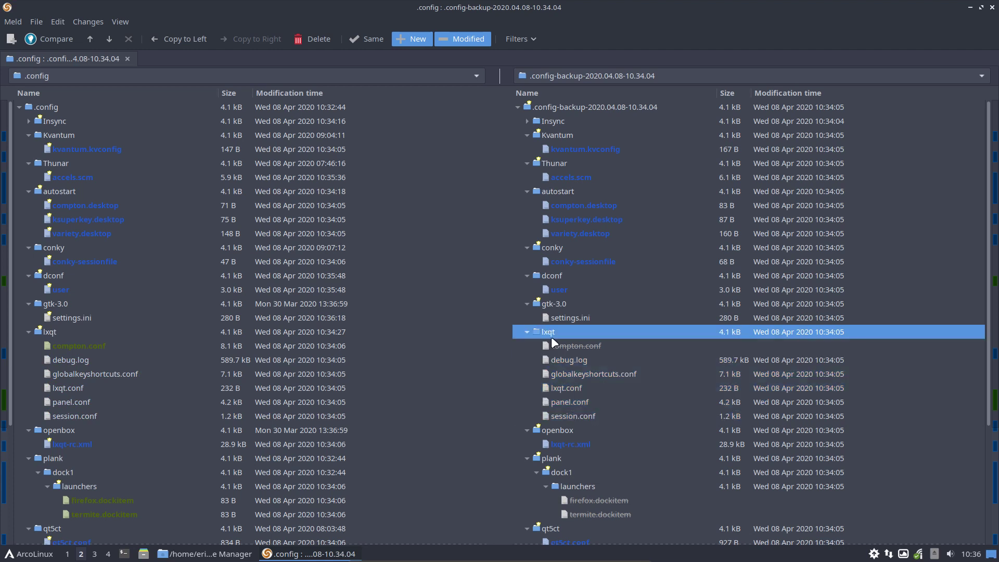
# Remove the extra leading space on the W-KP_1 line in lxqt-rc.xml and save
pyautogui.doubleClick(563, 445)
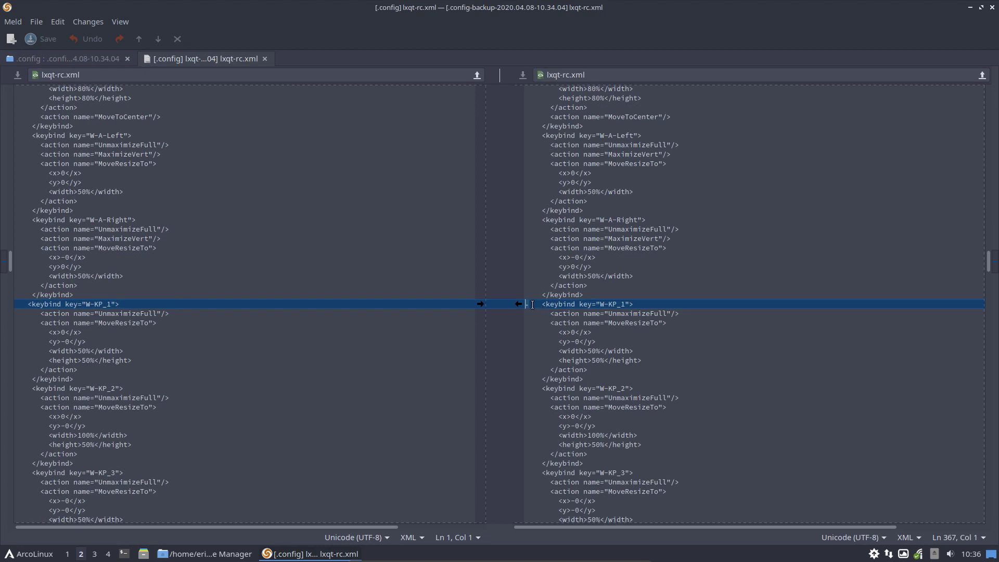
pyautogui.click(530, 304)
pyautogui.press('BackSpace')
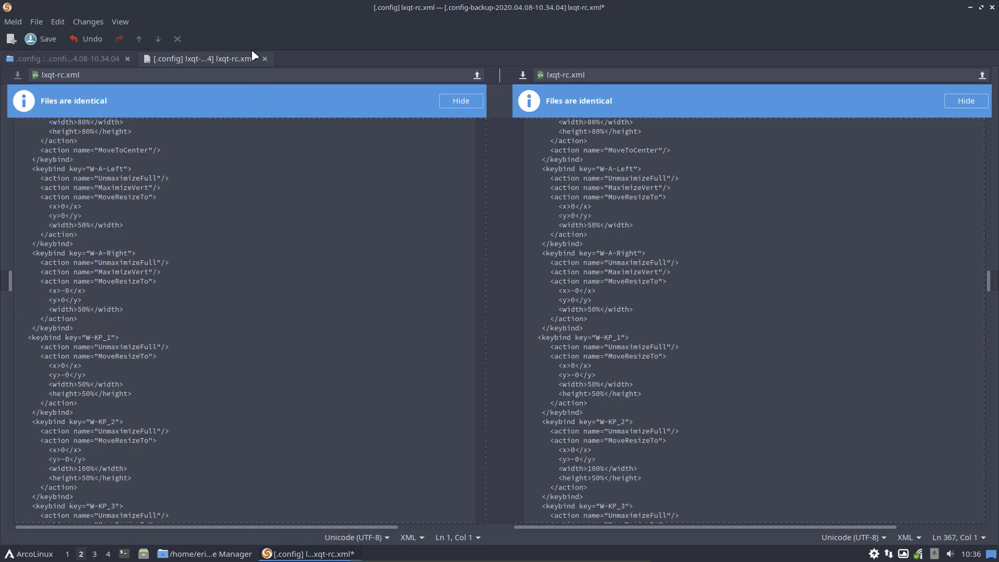
pyautogui.click(265, 58)
pyautogui.click(588, 333)
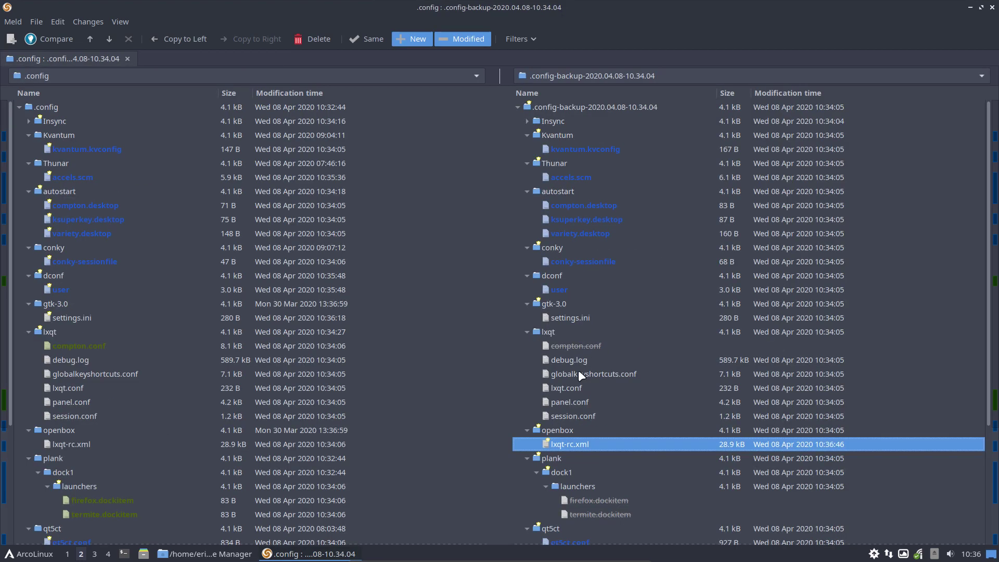
# Review qt5ct.conf differences and copy the backup qt5ct.conf into .config
pyautogui.scroll(-3, 574, 427)
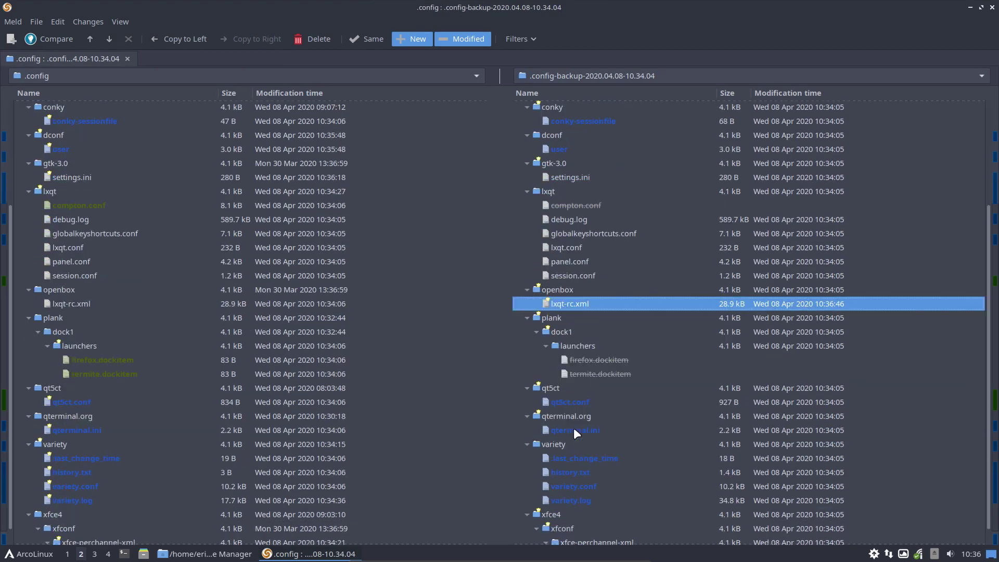
pyautogui.scroll(-1, 574, 428)
pyautogui.doubleClick(572, 382)
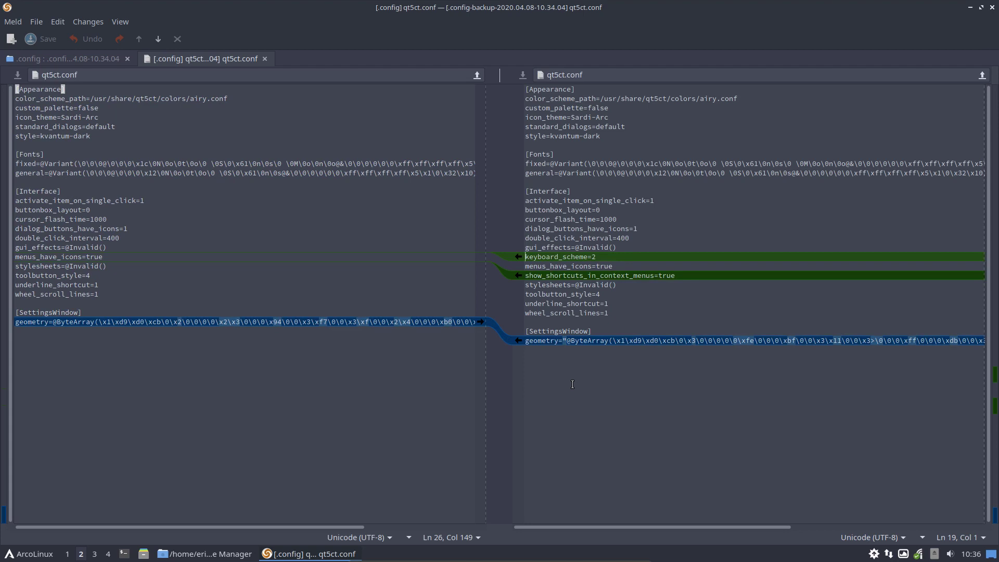
pyautogui.click(265, 58)
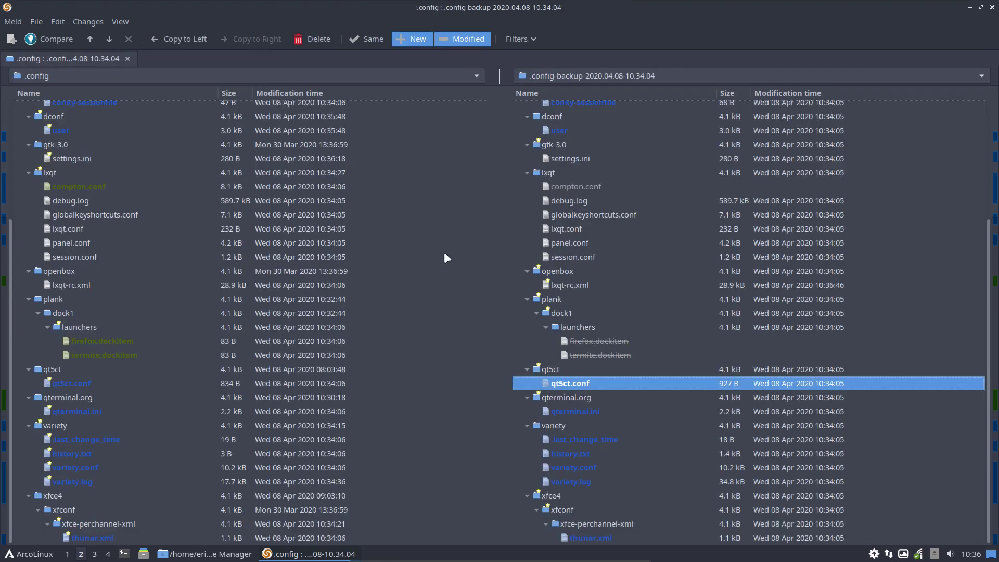
pyautogui.rightClick(577, 388)
pyautogui.click(598, 449)
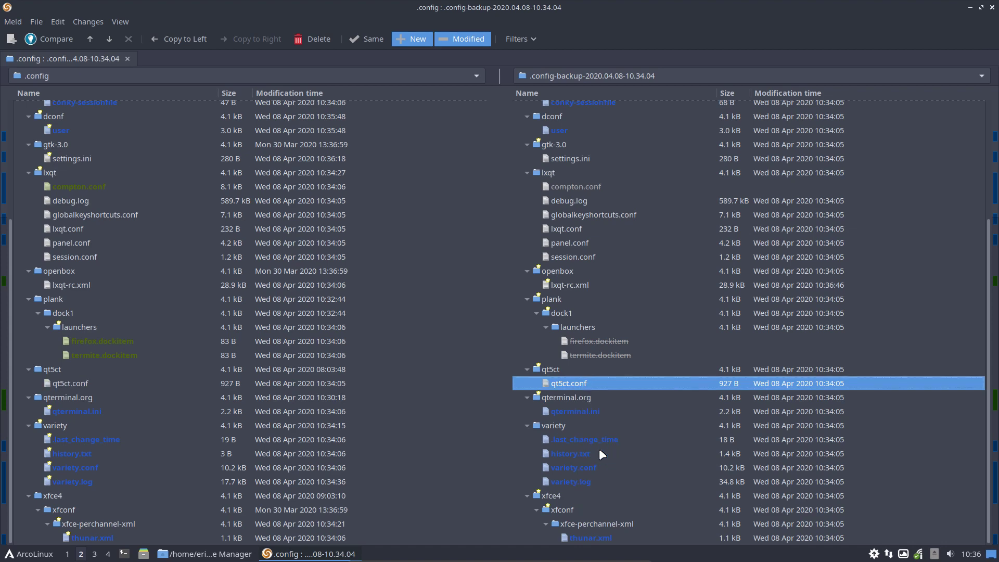
# Review the qterminal.ini and thunar.xml differences, closing both unchanged
pyautogui.click(559, 412)
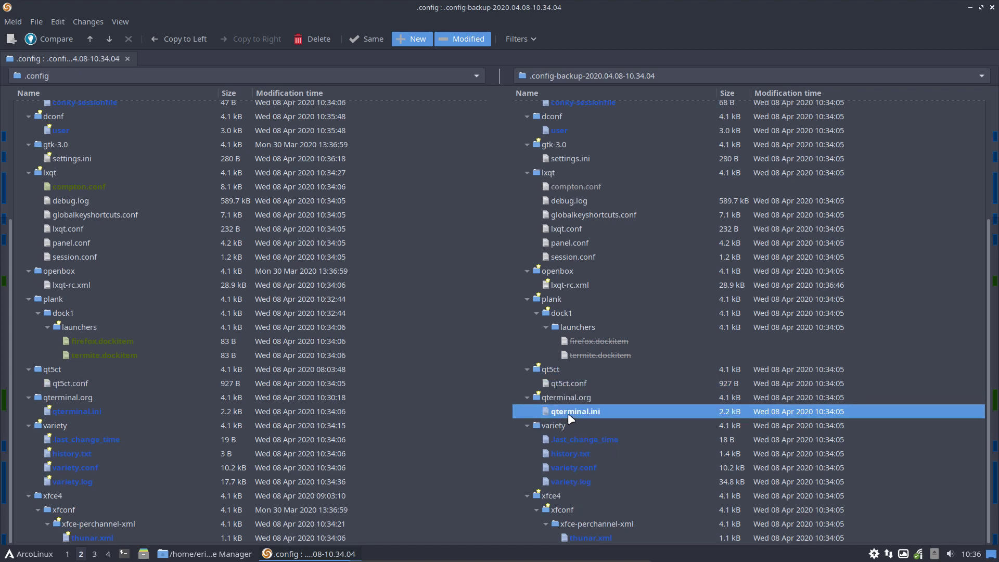
pyautogui.doubleClick(568, 414)
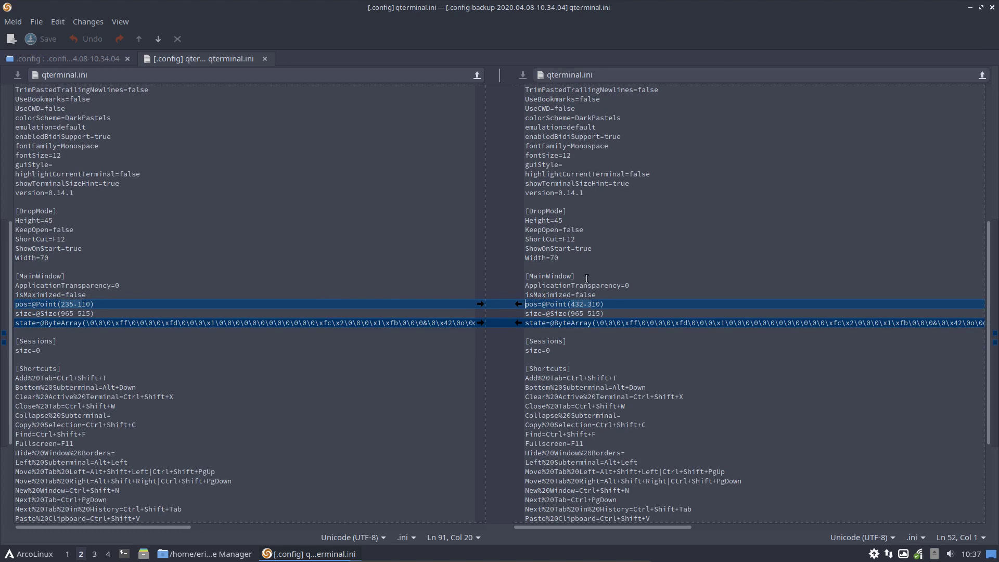
pyautogui.click(265, 58)
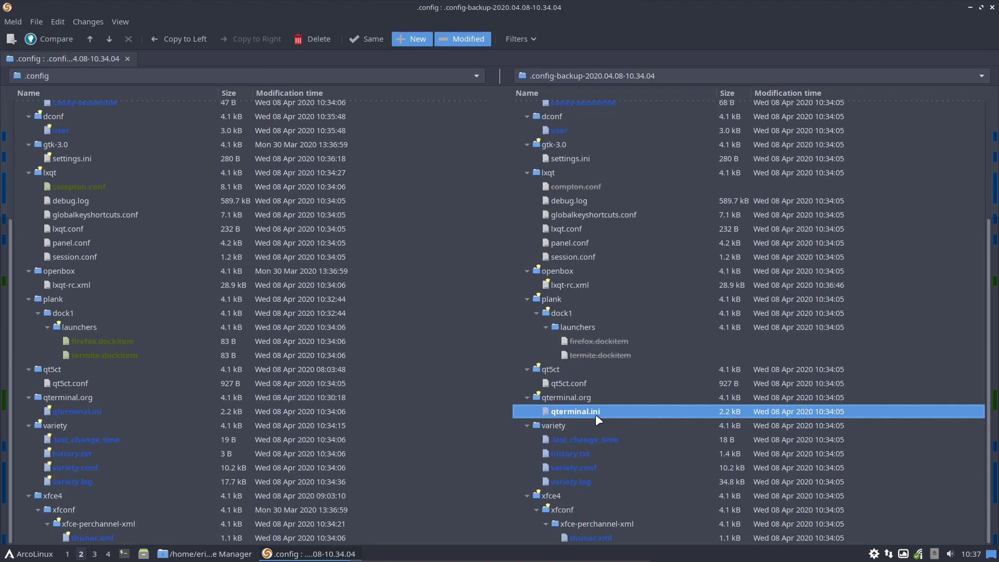
pyautogui.click(592, 537)
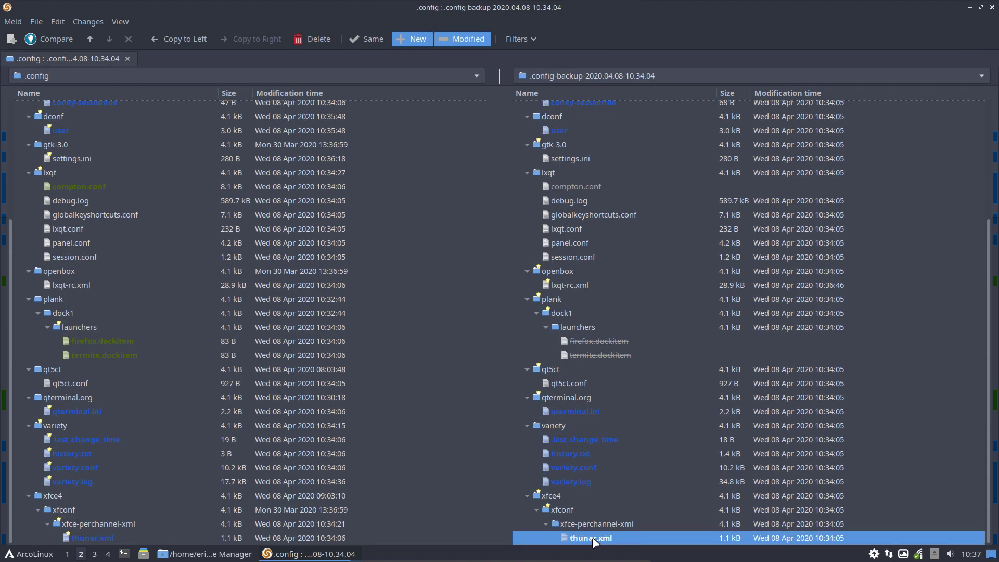
pyautogui.doubleClick(610, 537)
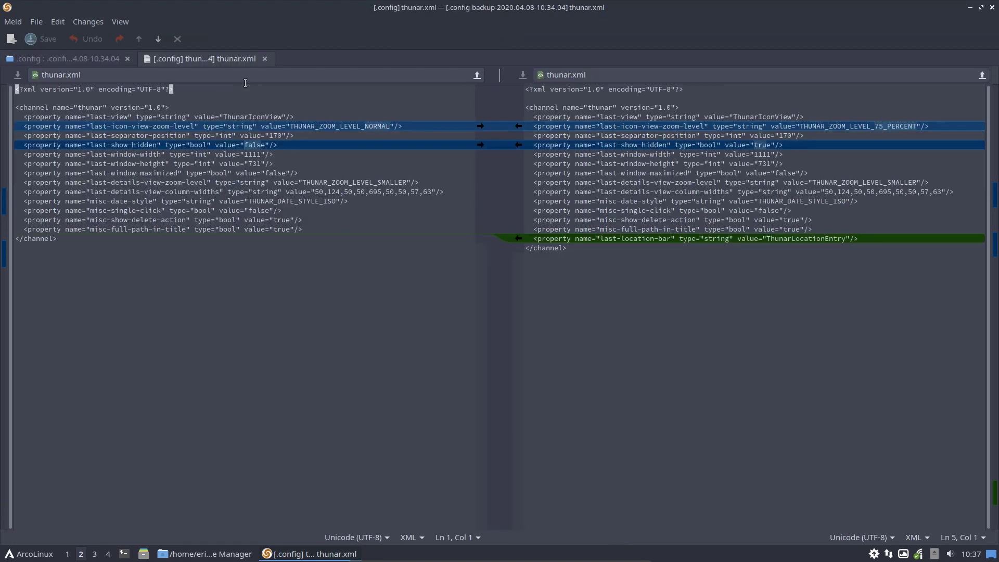
pyautogui.click(265, 59)
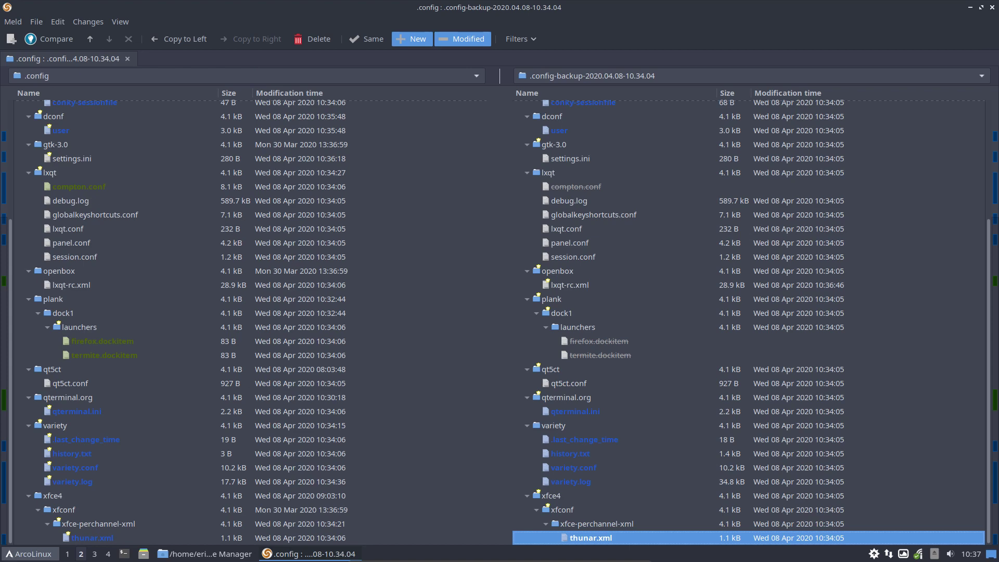
# Log out of the LXQt session from the application launcher
pyautogui.click(31, 554)
pyautogui.moveTo(47, 499)
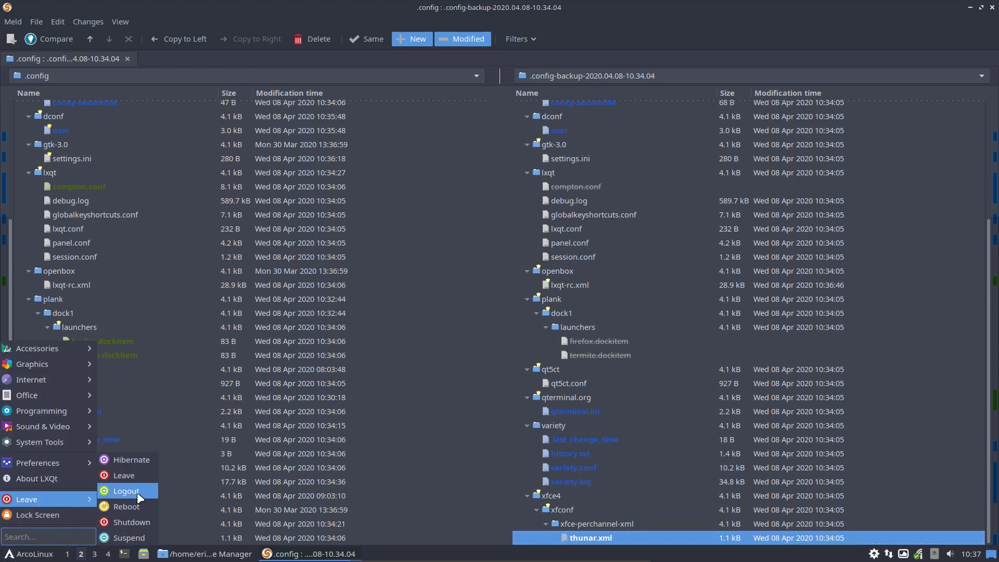
pyautogui.click(136, 492)
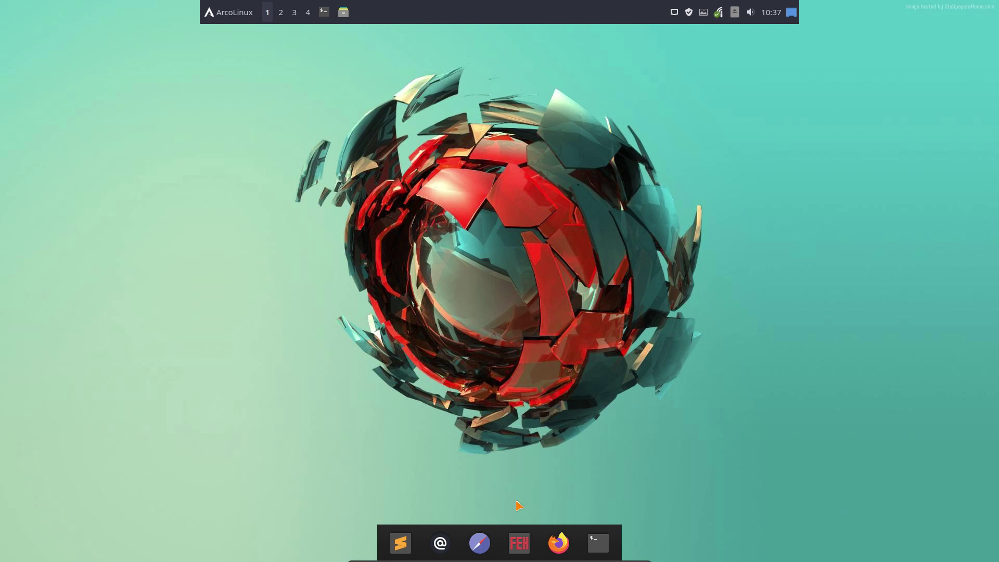
# Open Plank's Preferences and try a different dock theme from the Theme list
pyautogui.rightClick(425, 543)
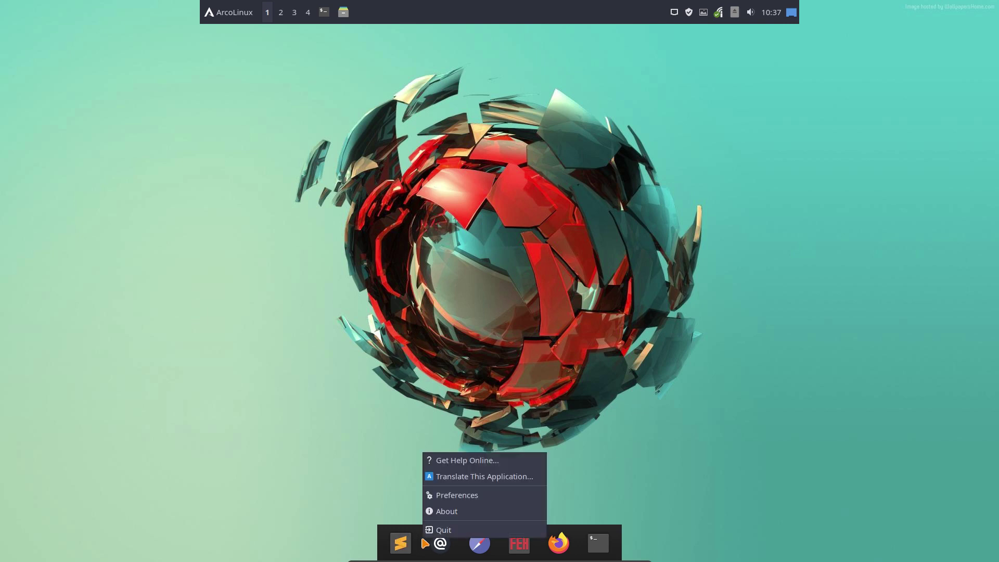
pyautogui.click(482, 495)
pyautogui.click(436, 247)
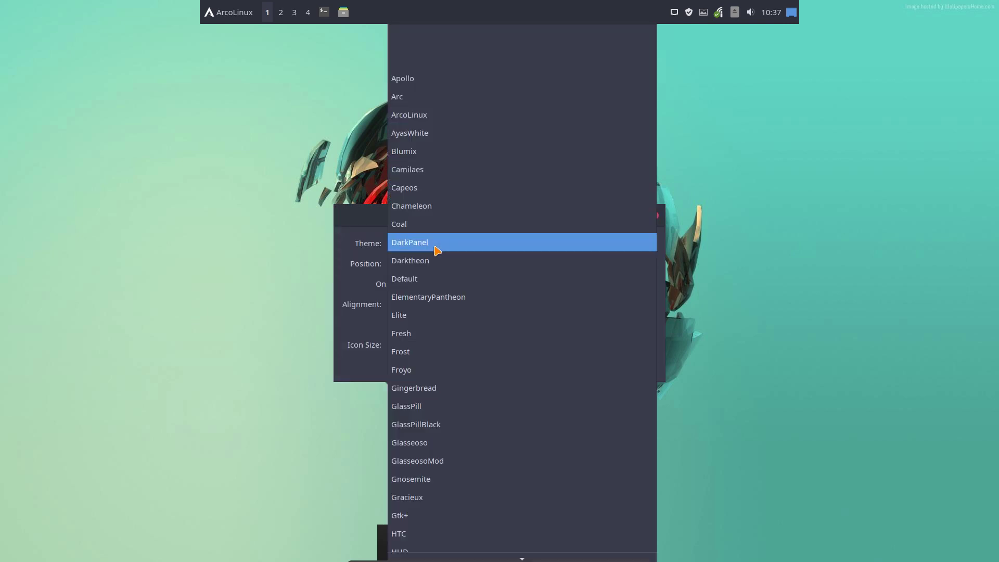
pyautogui.click(434, 235)
# Cycle through the themes to AyasWhite and move the settings window onto workspace 3
pyautogui.scroll(1, 434, 236)
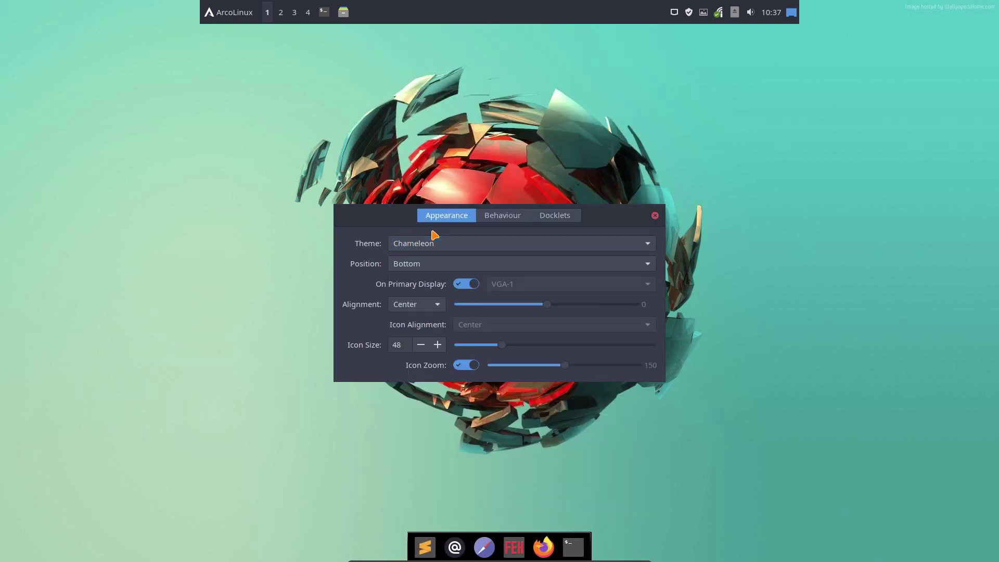
pyautogui.scroll(1, 433, 235)
pyautogui.scroll(-1, 433, 236)
pyautogui.scroll(1, 434, 235)
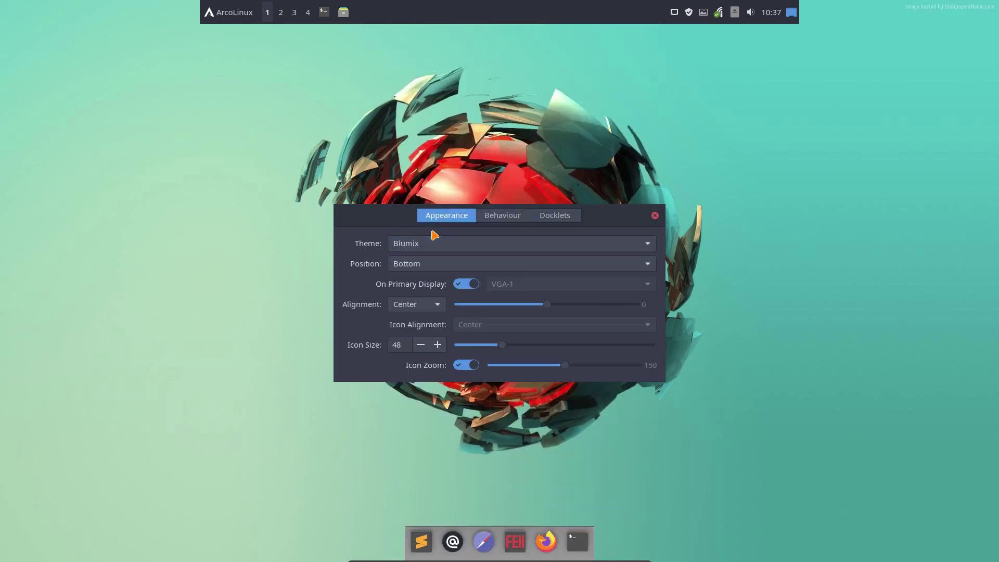
pyautogui.scroll(1, 434, 235)
pyautogui.scroll(-1, 434, 235)
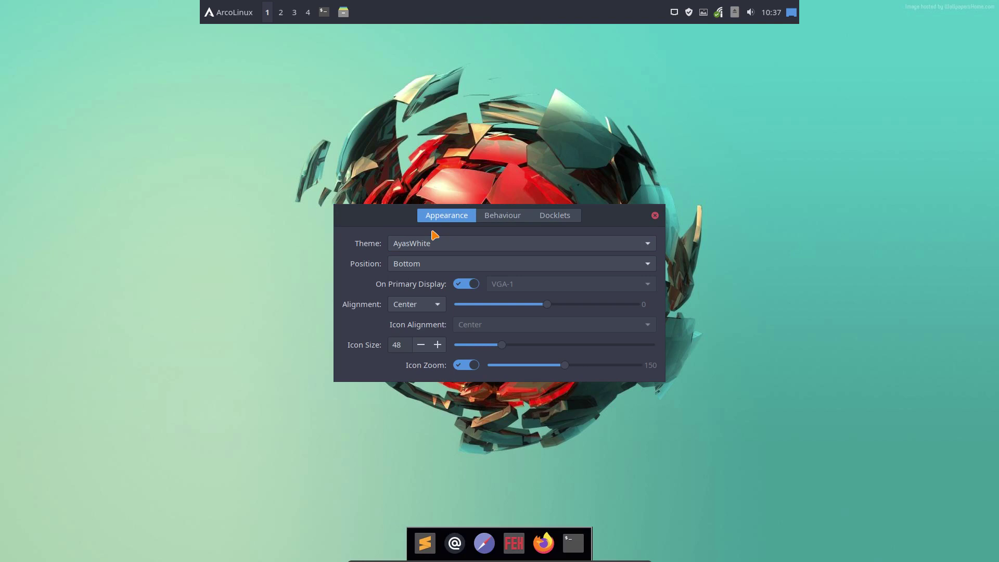
pyautogui.moveTo(397, 221)
pyautogui.mouseDown()
pyautogui.moveTo(2, 195)
pyautogui.moveTo(27, 187)
pyautogui.moveTo(73, 218)
pyautogui.moveTo(86, 247)
pyautogui.mouseUp()
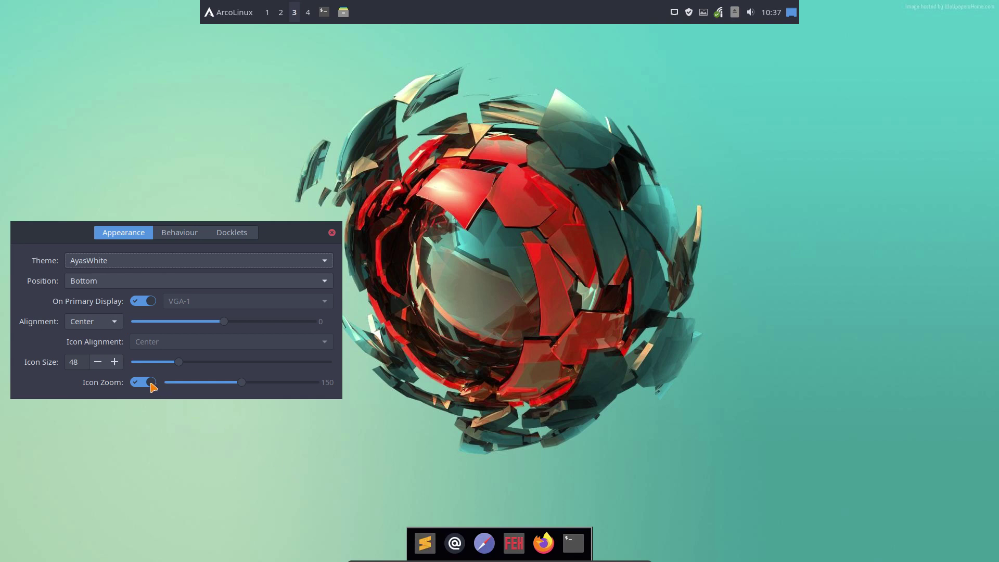
# Switch off Icon Zoom in Plank's Preferences and close the dialog
pyautogui.click(147, 384)
pyautogui.click(333, 233)
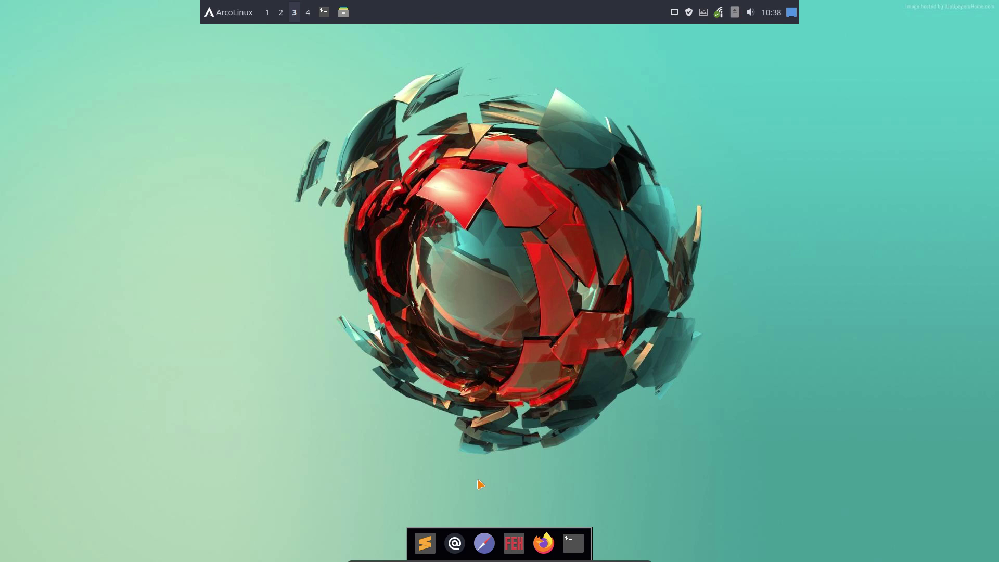
# Uncheck Keep in Dock for the Mail Reader, Web Browser and FEH launchers
pyautogui.rightClick(454, 544)
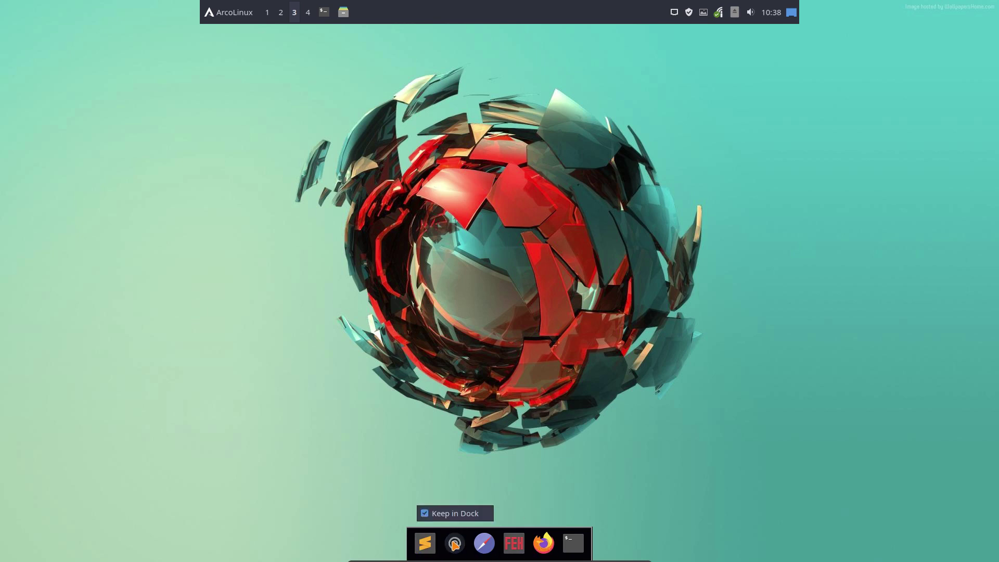
pyautogui.click(435, 516)
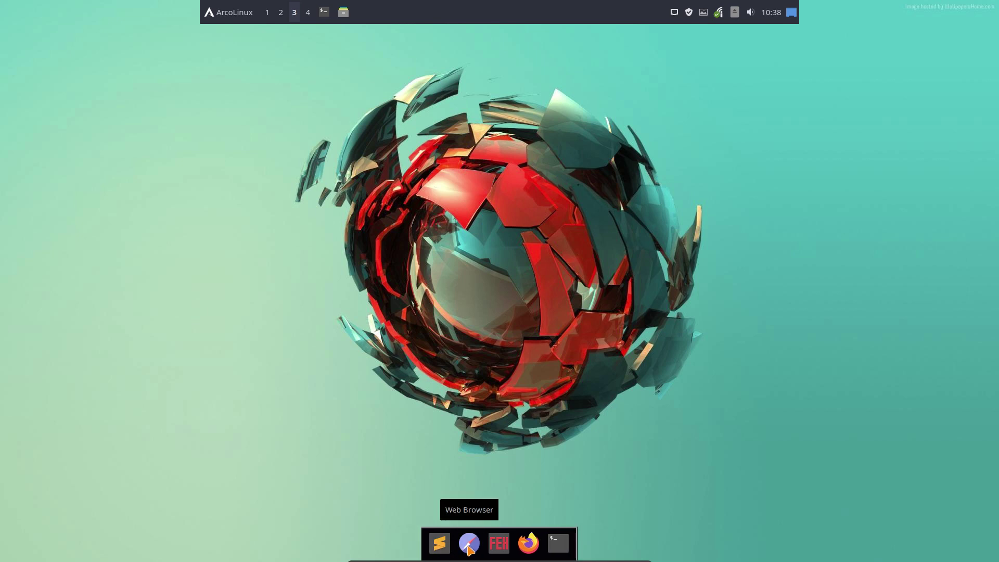
pyautogui.rightClick(469, 548)
pyautogui.click(474, 516)
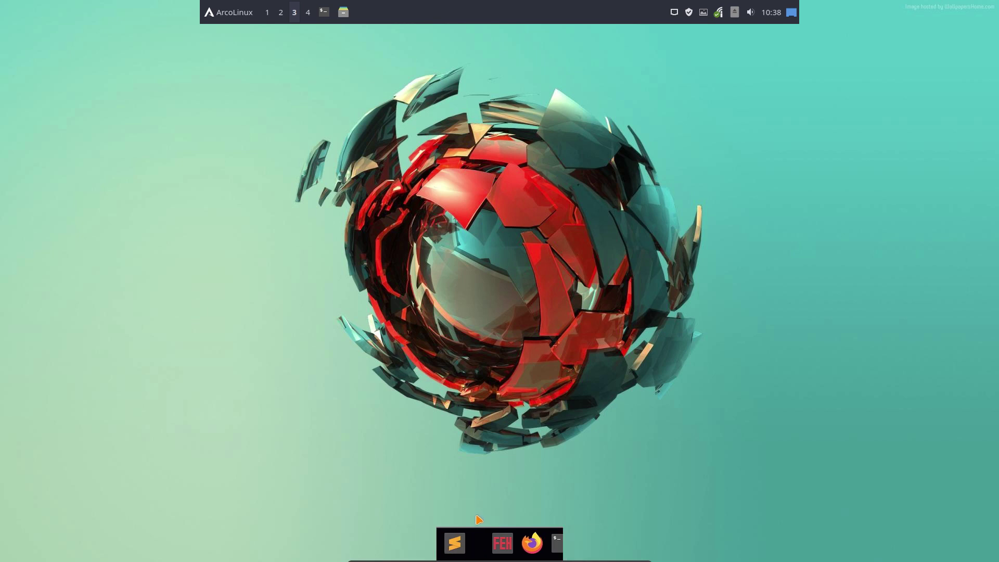
pyautogui.rightClick(488, 543)
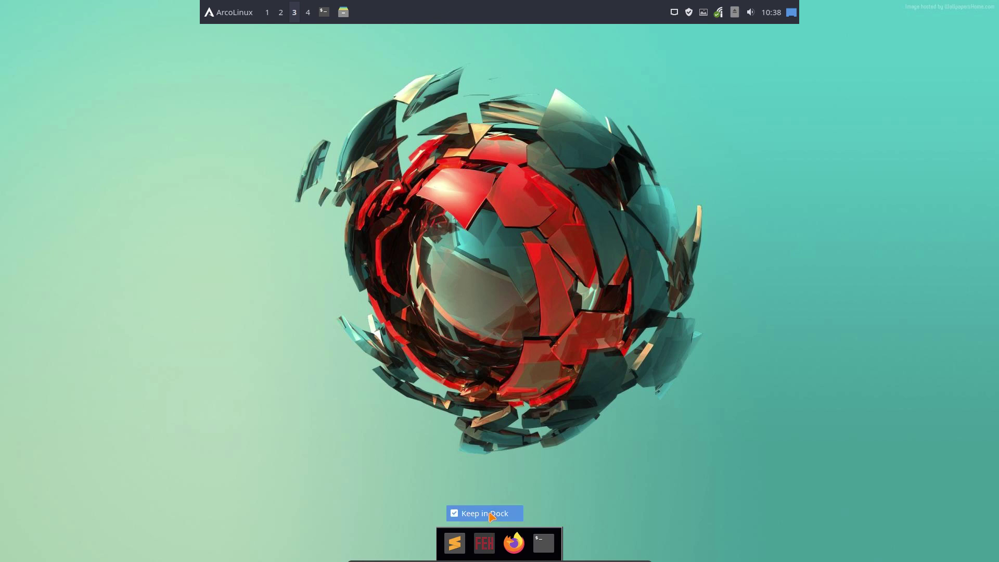
pyautogui.click(491, 516)
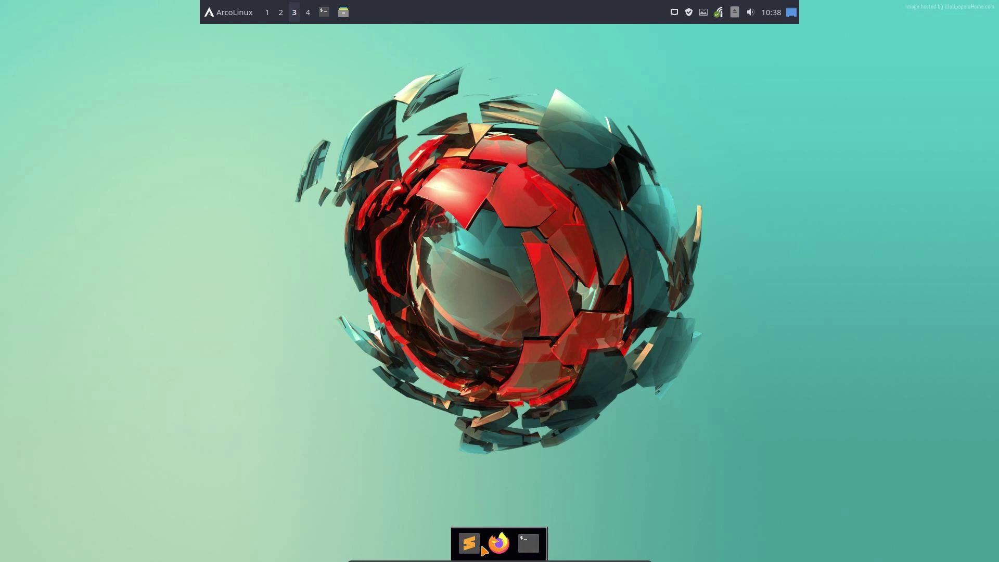
# Launch Discord from the application menu and pin its icon to the dock
pyautogui.click(229, 12)
pyautogui.moveTo(231, 64)
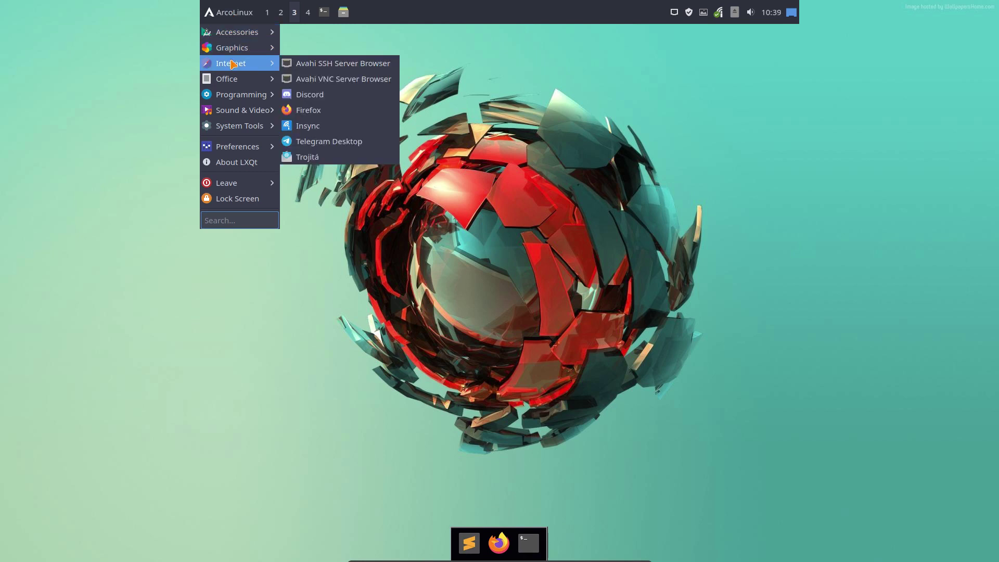
pyautogui.click(301, 96)
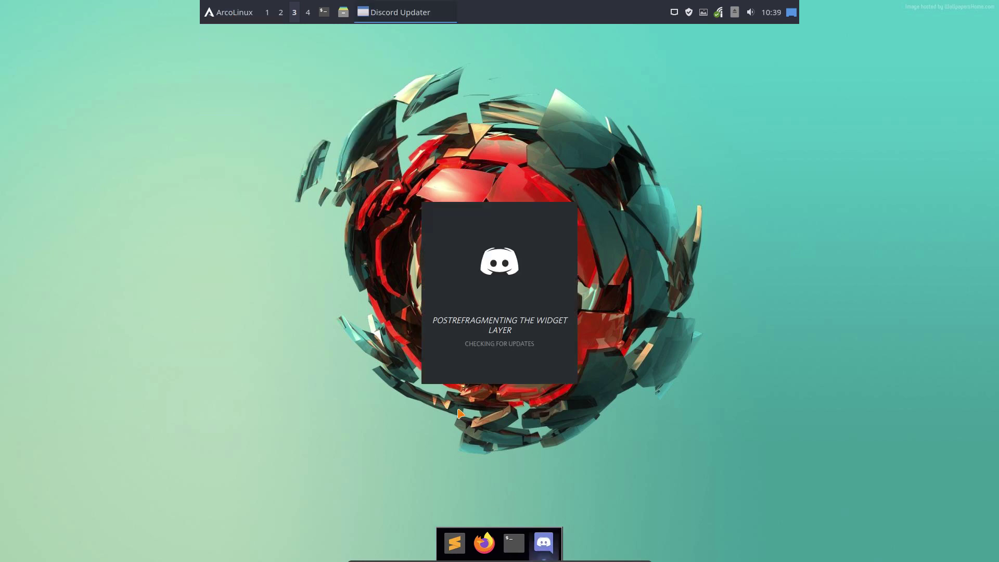
pyautogui.rightClick(543, 543)
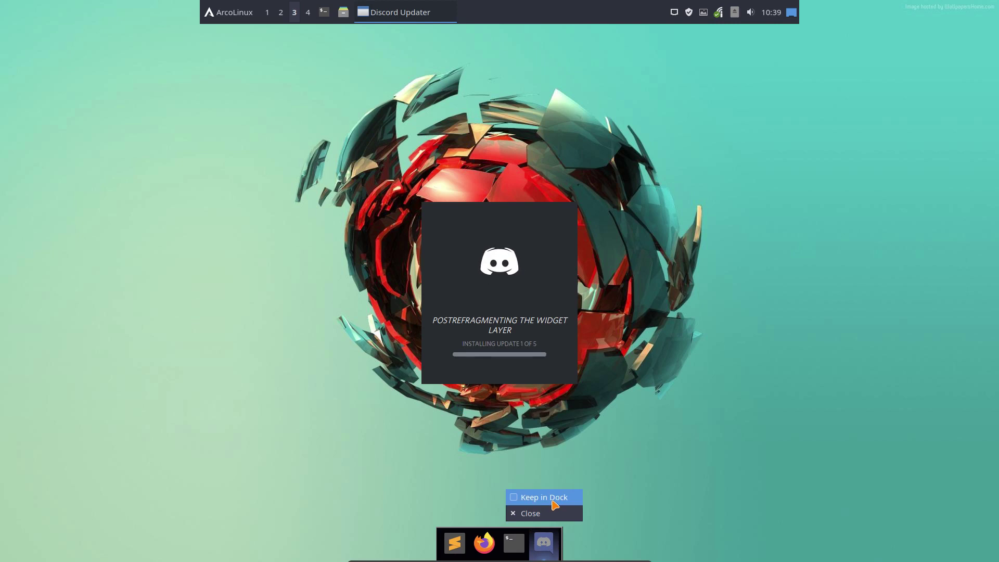
pyautogui.click(554, 498)
# Close the Firefox window and the Discord login window
pyautogui.click(229, 12)
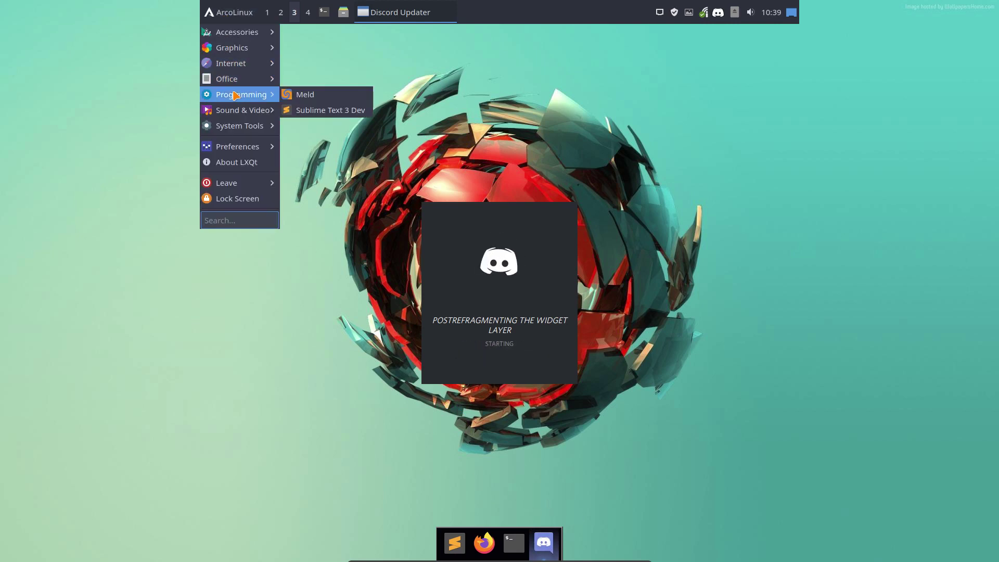
pyautogui.moveTo(236, 32)
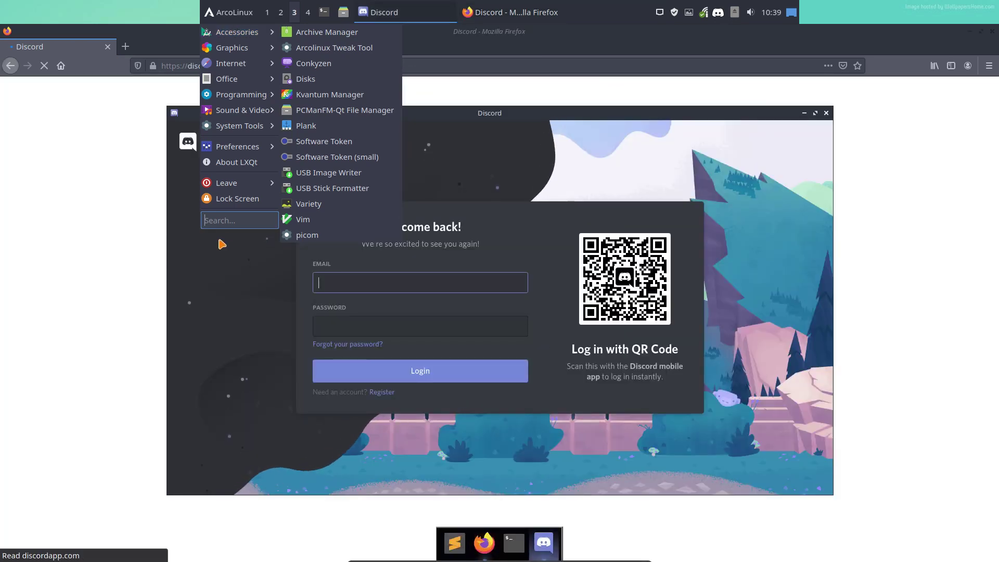
pyautogui.click(221, 231)
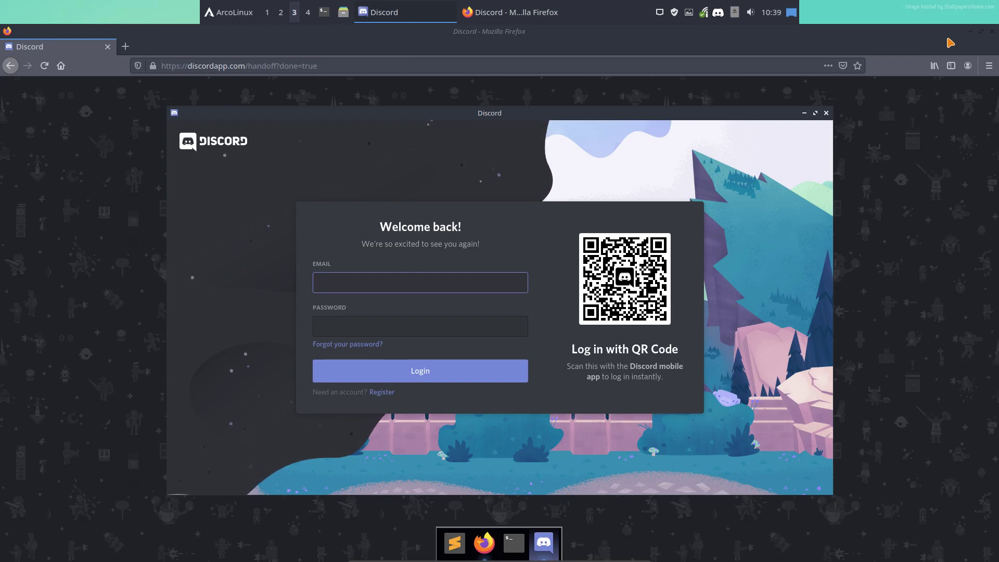
pyautogui.click(827, 93)
pyautogui.click(991, 31)
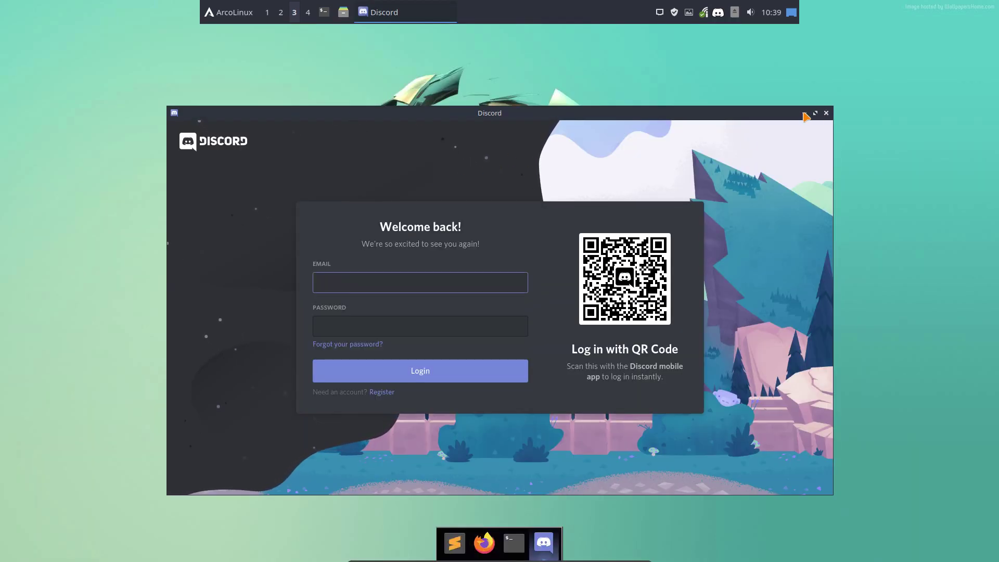
pyautogui.click(826, 114)
# Launch Telegram Desktop via menu search 'tele', pin it to the dock, and close its window
pyautogui.click(221, 15)
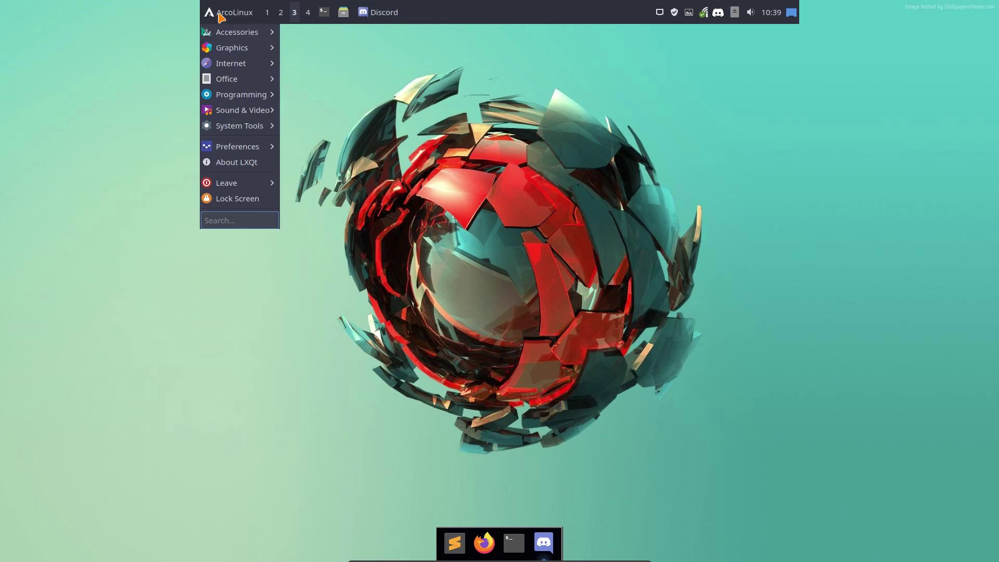
pyautogui.write('tele')
pyautogui.press('Return')
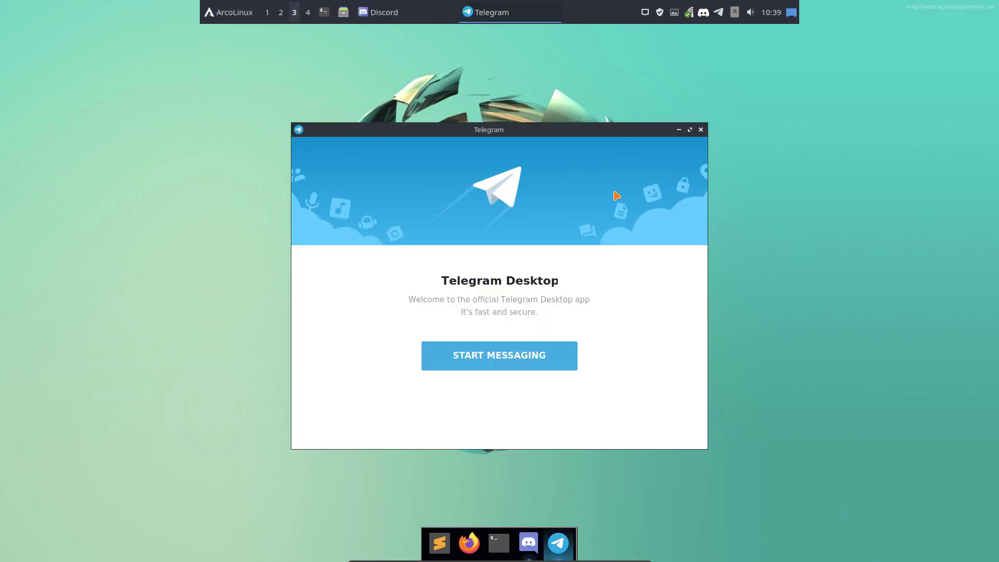
pyautogui.rightClick(558, 543)
pyautogui.click(572, 503)
pyautogui.click(701, 130)
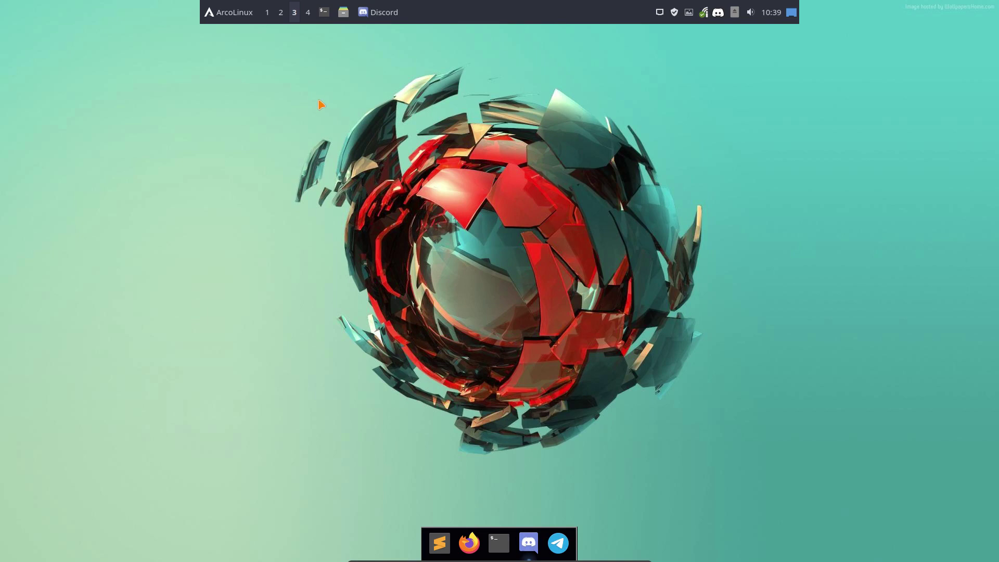
# Leave the terminal pinned and launch the file manager via menu search 'thu'
pyautogui.rightClick(499, 541)
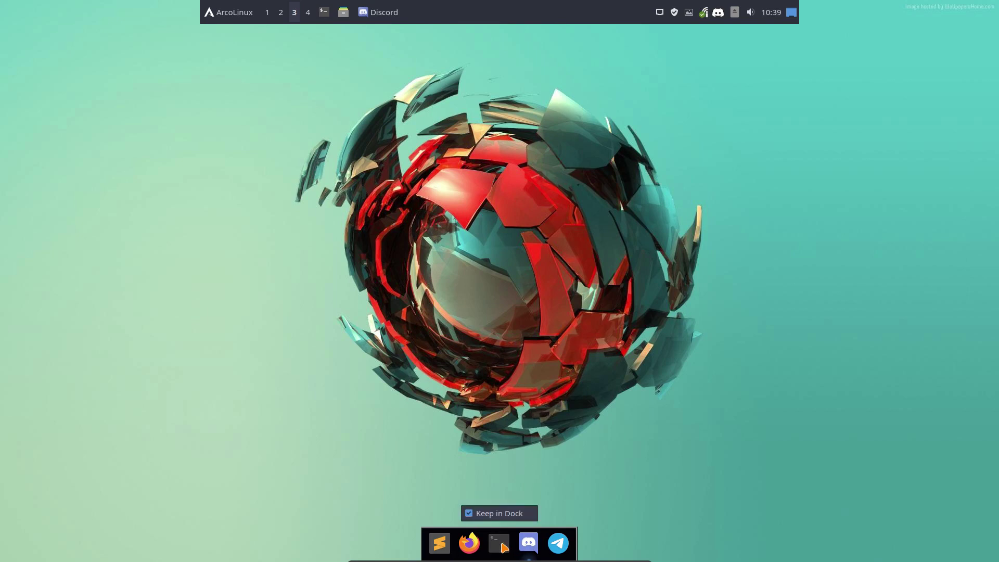
pyautogui.click(487, 432)
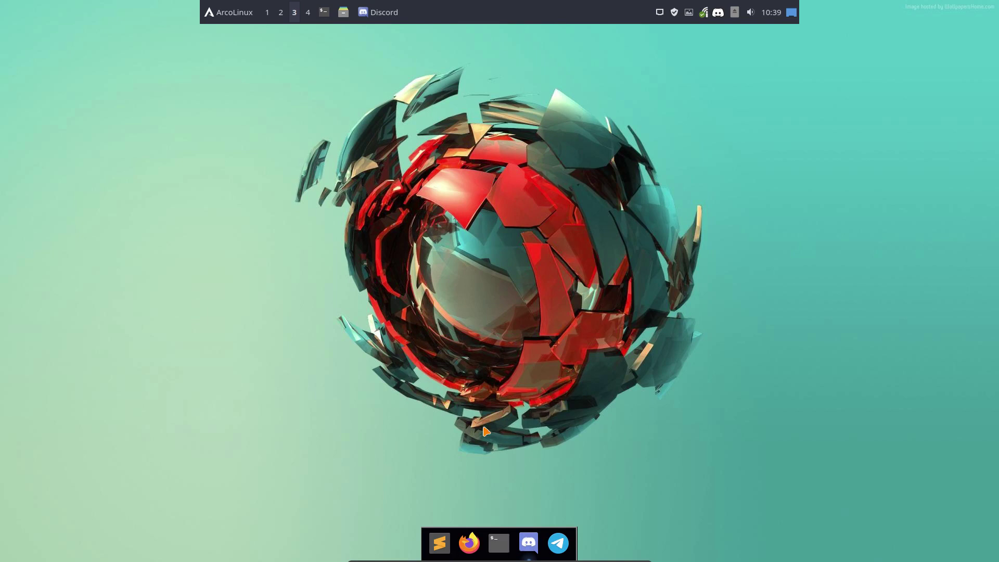
pyautogui.click(227, 15)
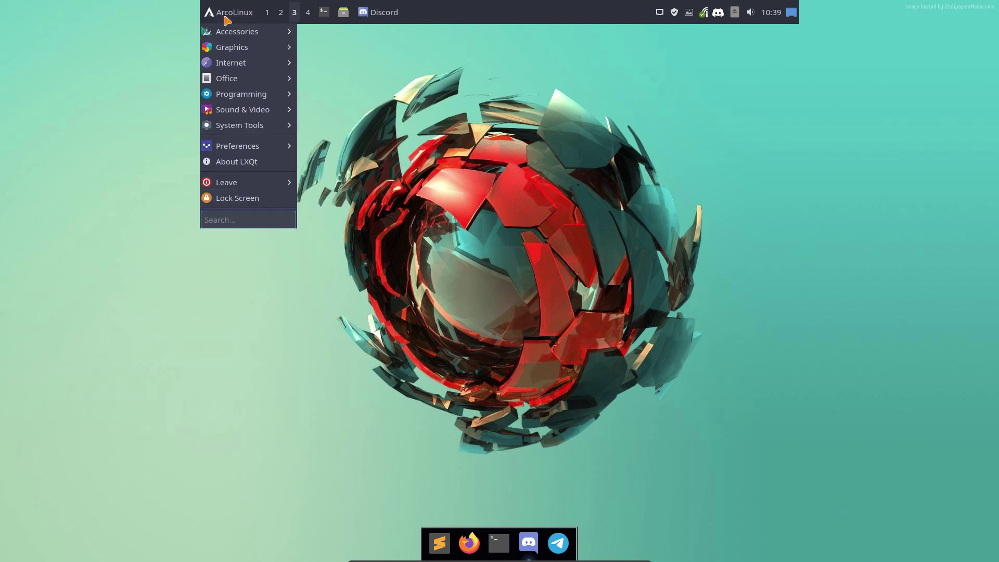
pyautogui.write('thu')
pyautogui.press('Return')
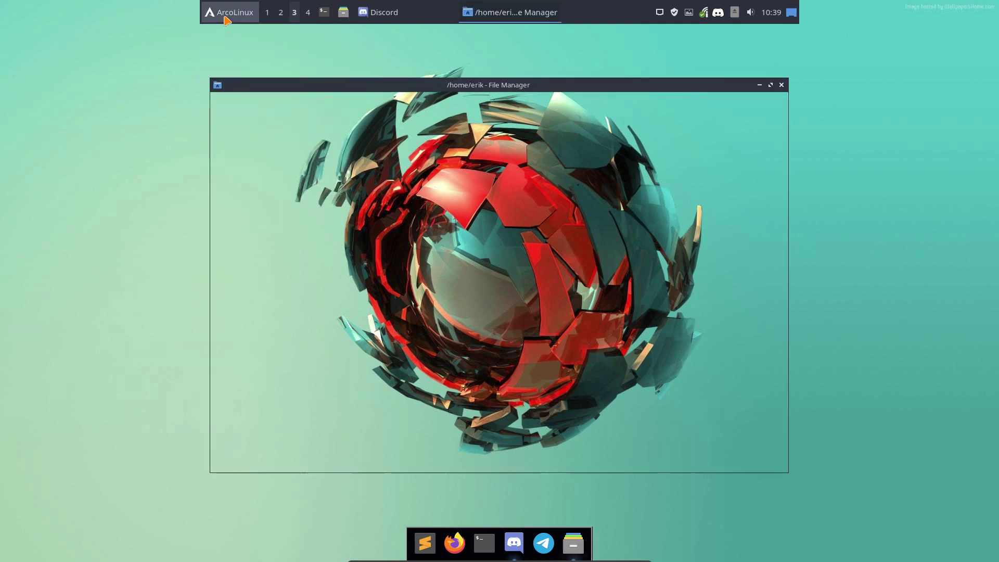
# Look through the file manager's custom actions settings, then close them
pyautogui.click(242, 100)
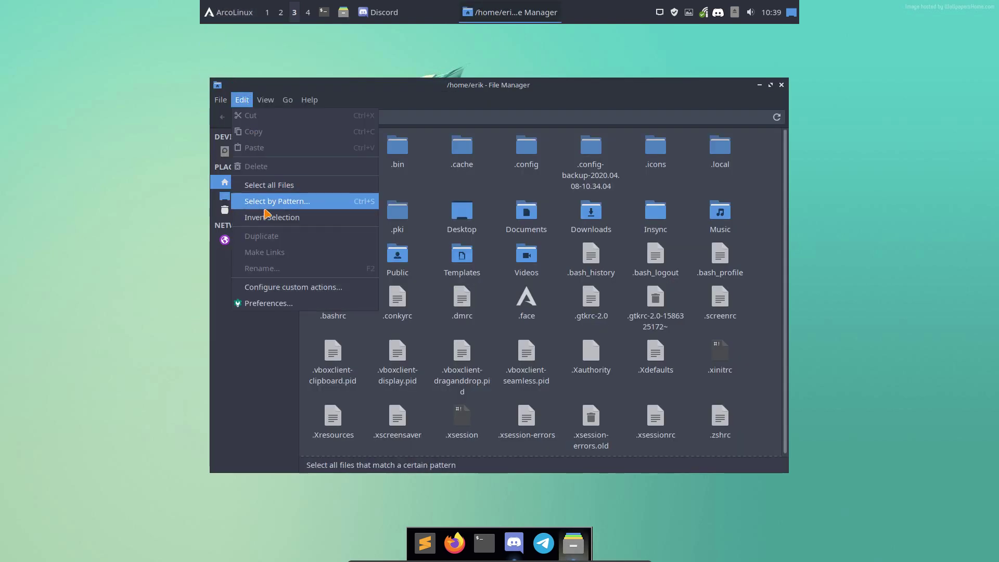
pyautogui.click(271, 286)
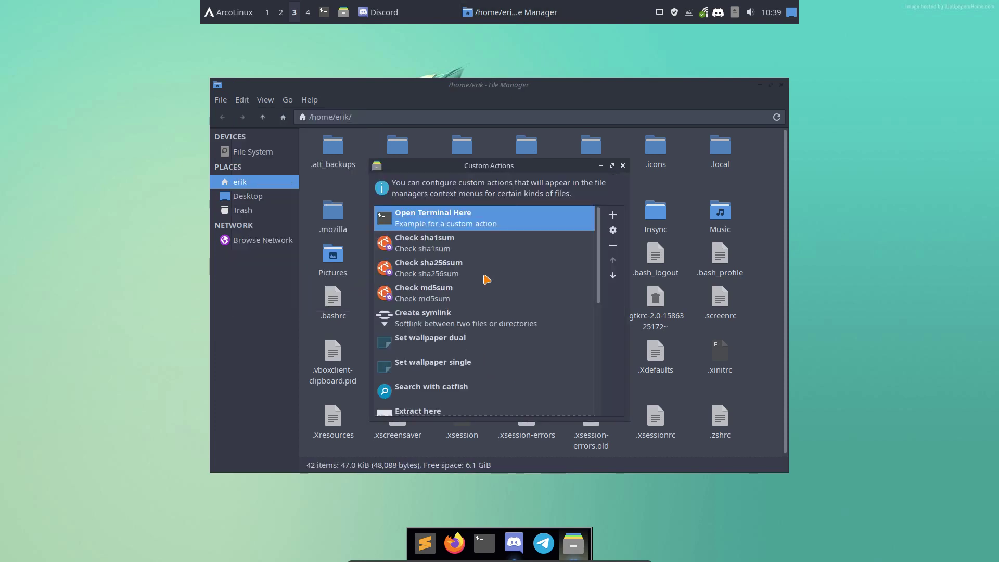
pyautogui.scroll(-10, 484, 281)
pyautogui.scroll(10, 495, 273)
pyautogui.click(622, 165)
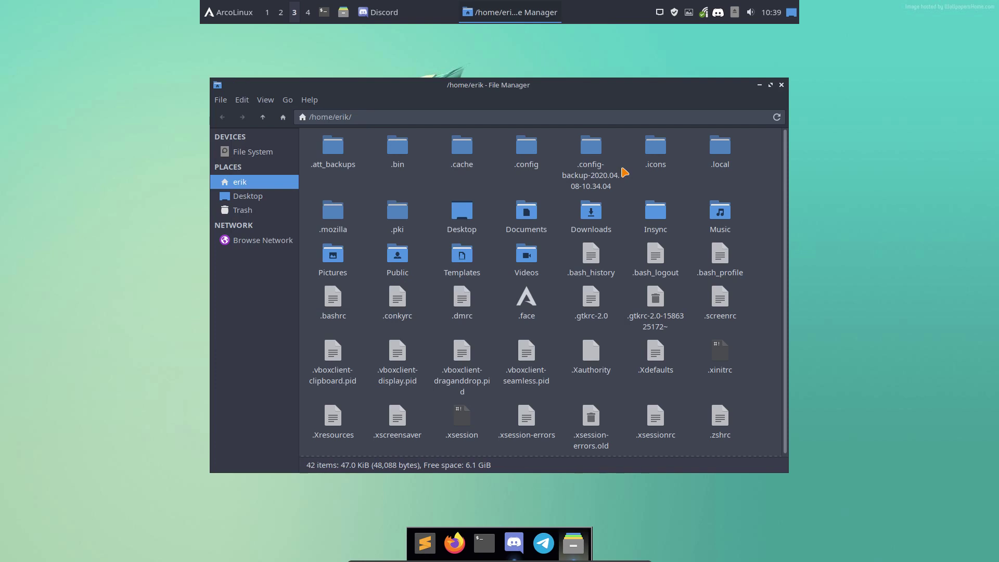
# Pin the file manager to the dock, hide hidden files with Ctrl+H, and close its window
pyautogui.rightClick(571, 536)
pyautogui.click(587, 500)
pyautogui.hotkey('ctrl', 'h')
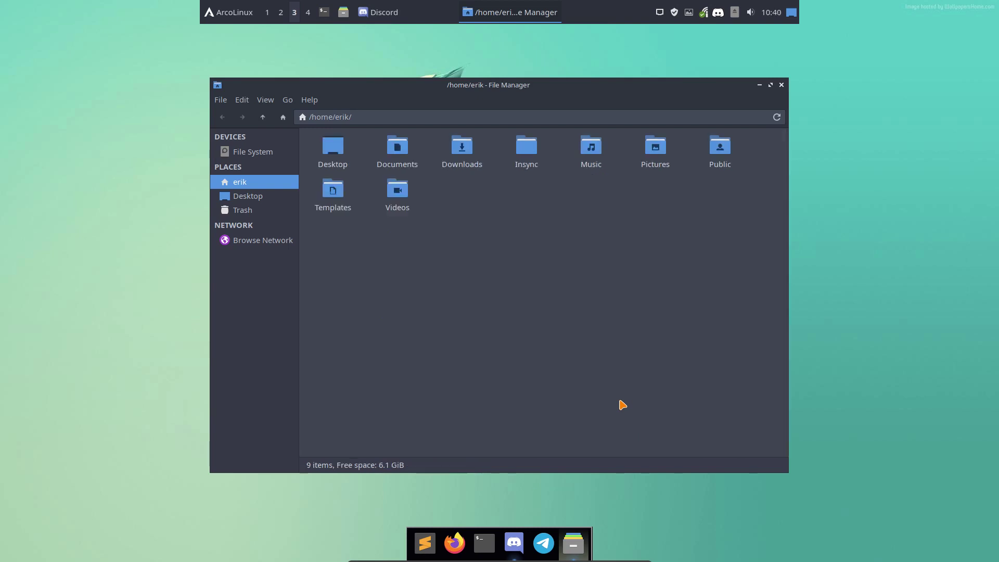
pyautogui.moveTo(545, 85)
pyautogui.mouseDown()
pyautogui.moveTo(542, 159)
pyautogui.moveTo(527, 115)
pyautogui.mouseUp()
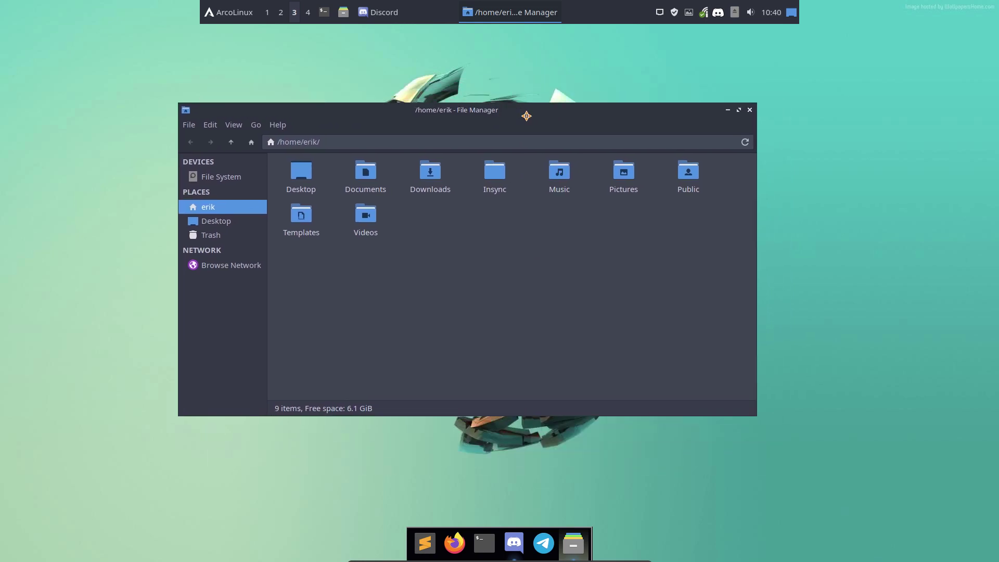
pyautogui.click(750, 110)
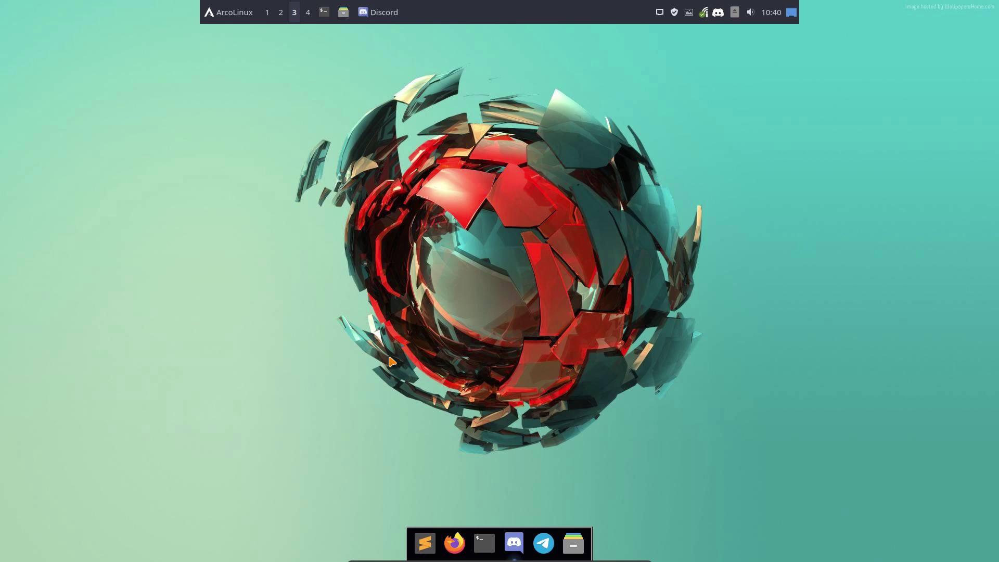